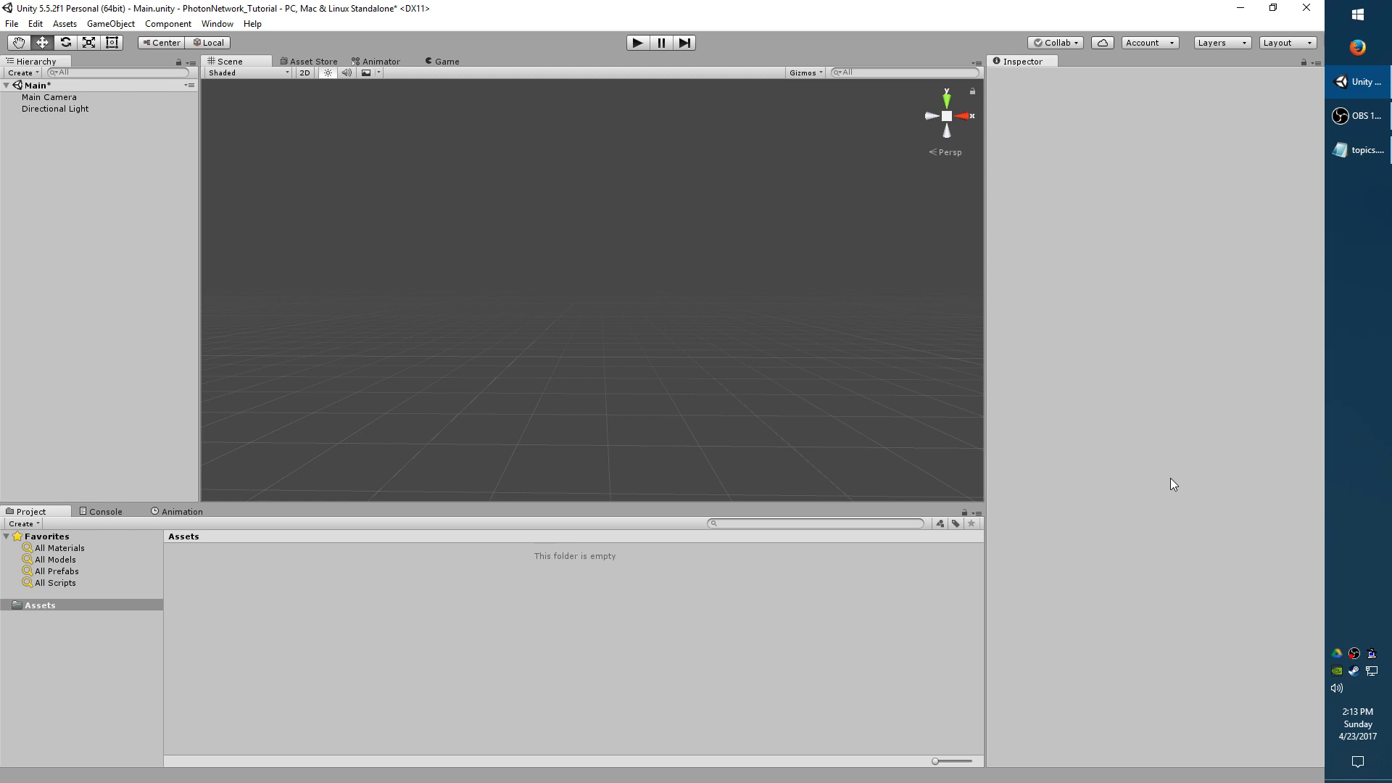
Save the open scene under the name Main.
key("ctrl+s")
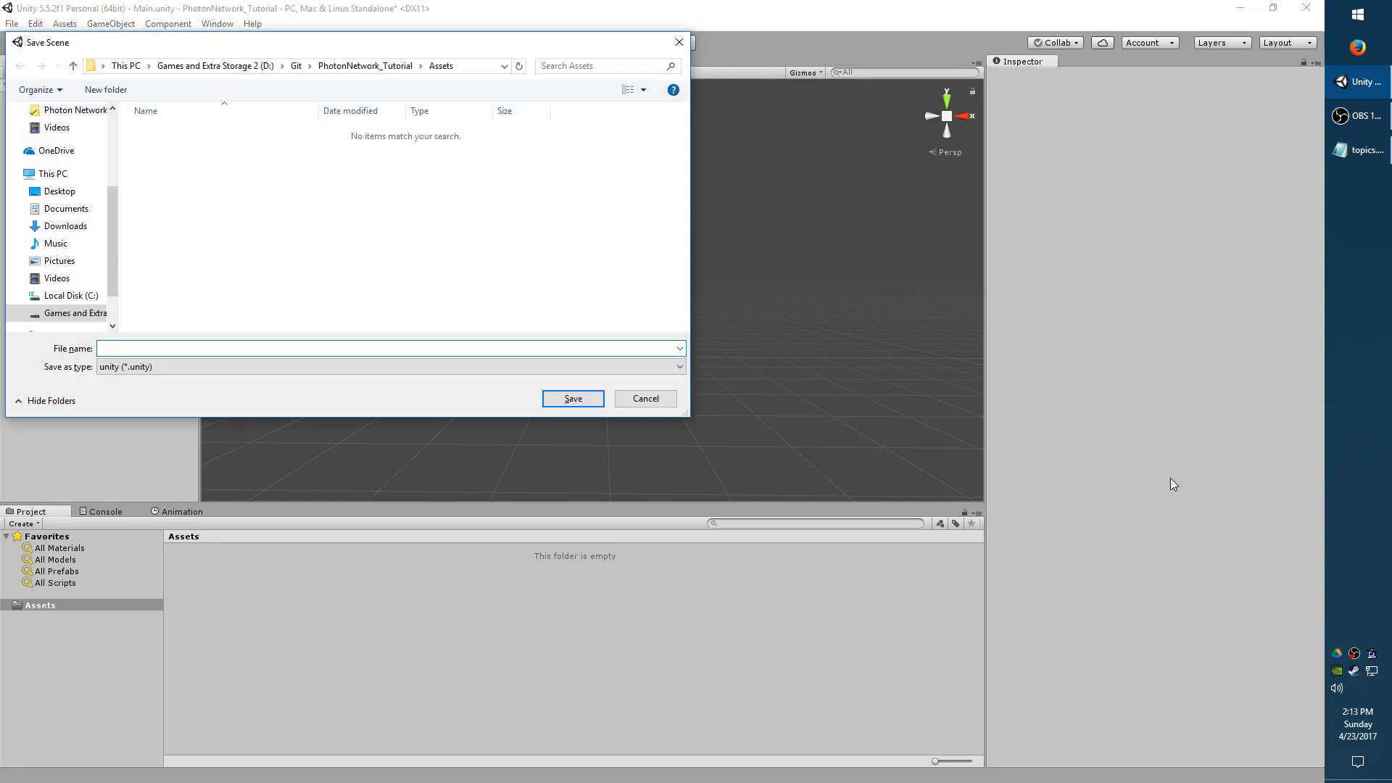
type("Main")
key("Return")
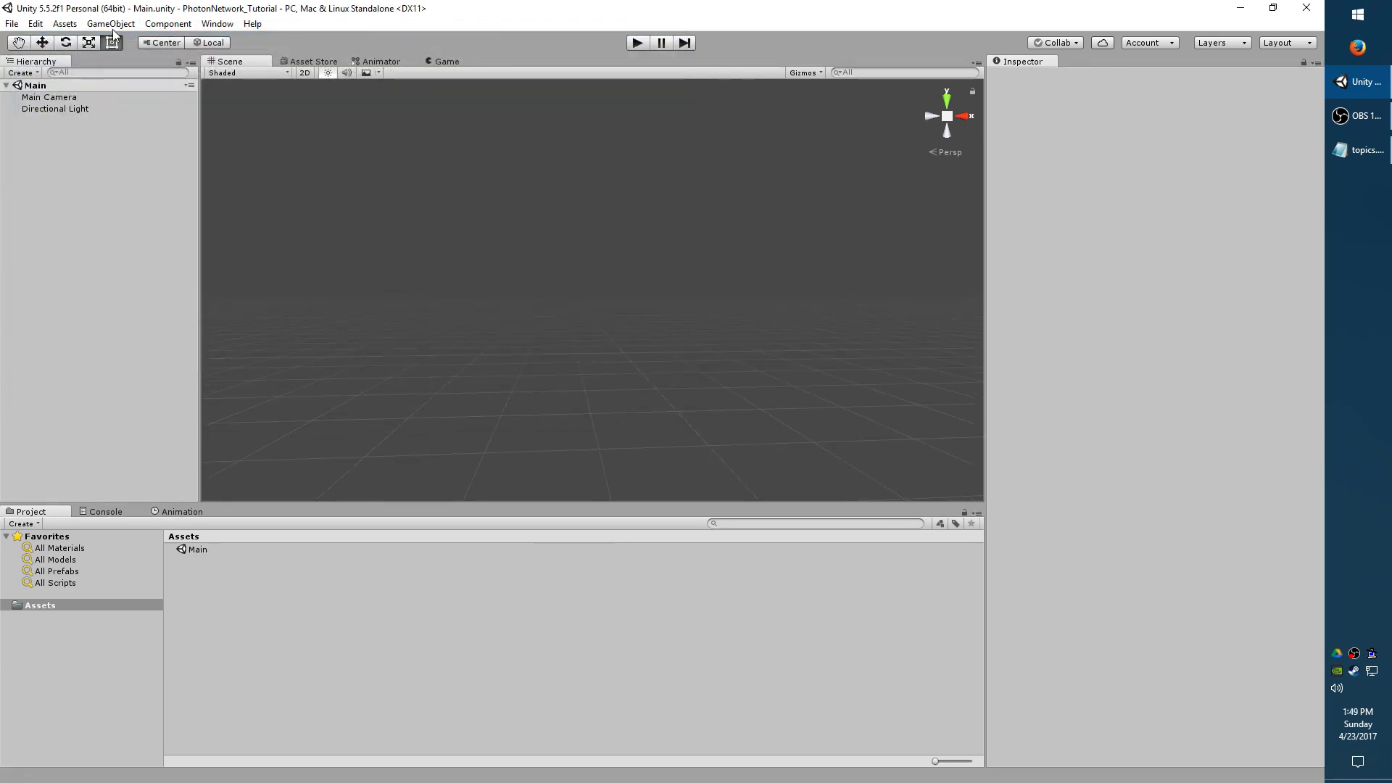
Add a UI Canvas, with its EventSystem, to the scene.
left_click(113, 24)
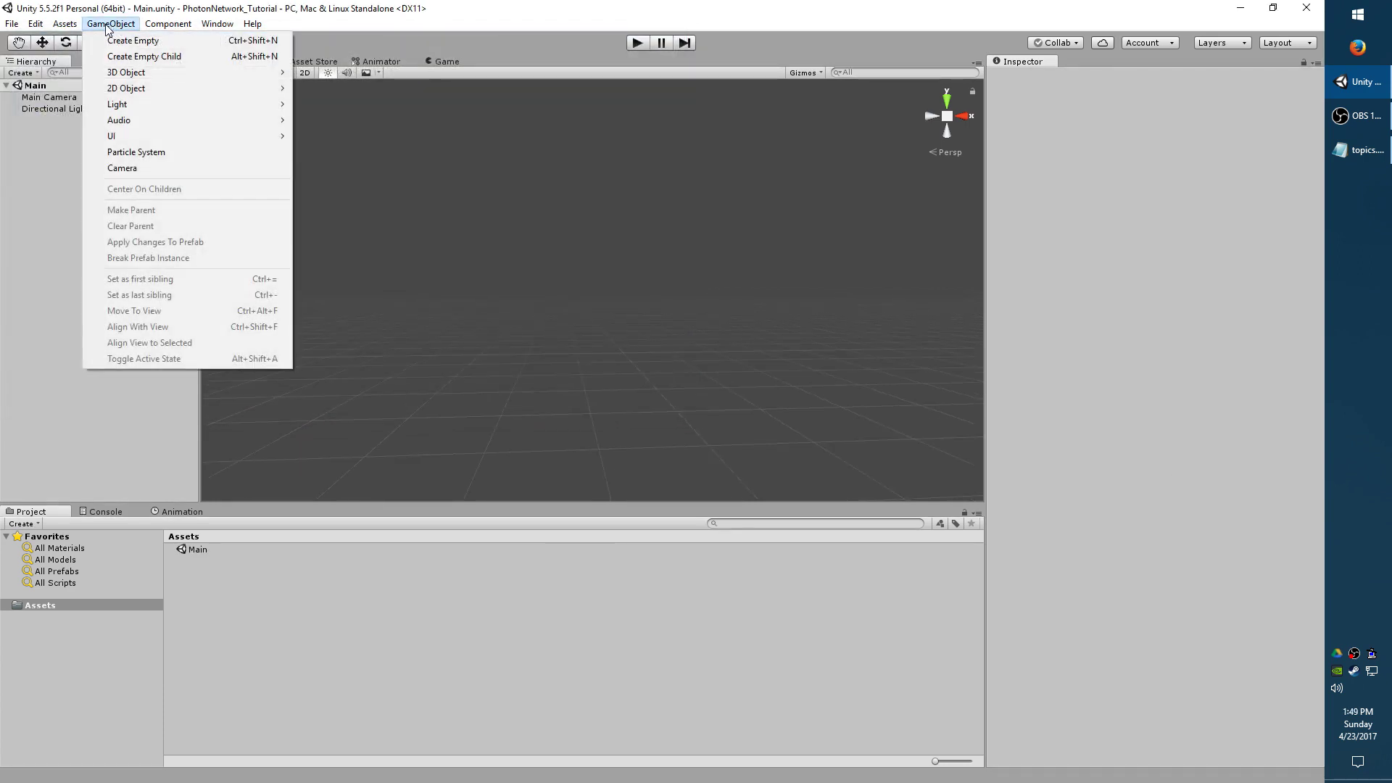
mouse_move(142, 135)
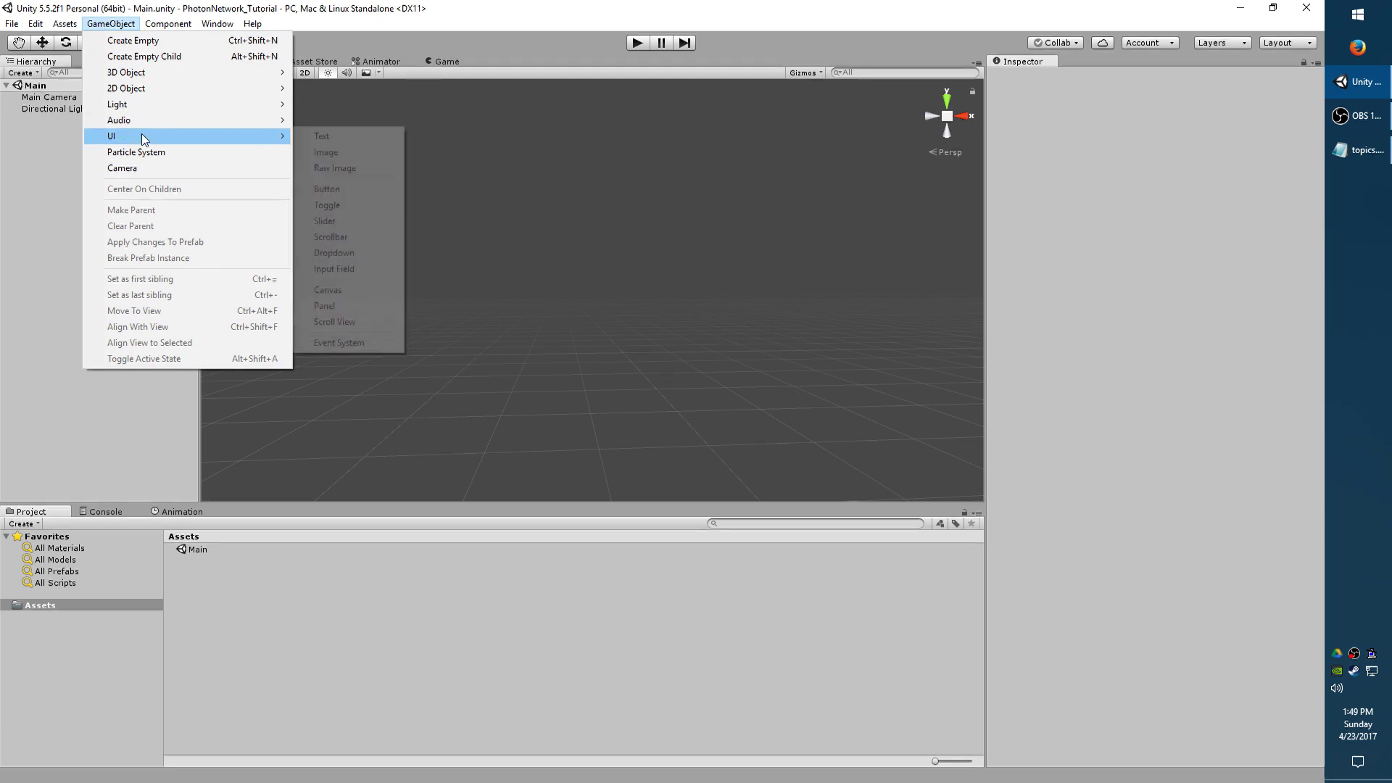
left_click(343, 289)
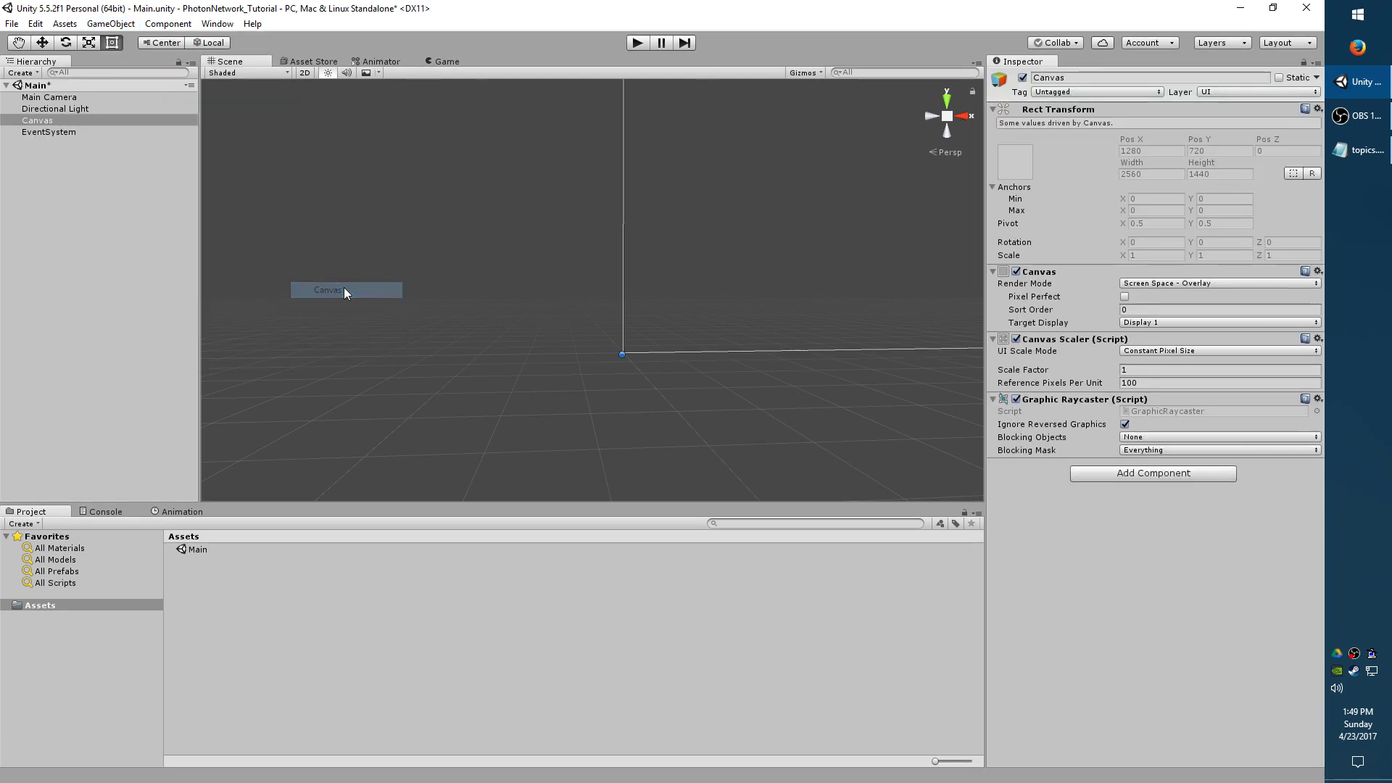
scroll(540, 293, "down", 2)
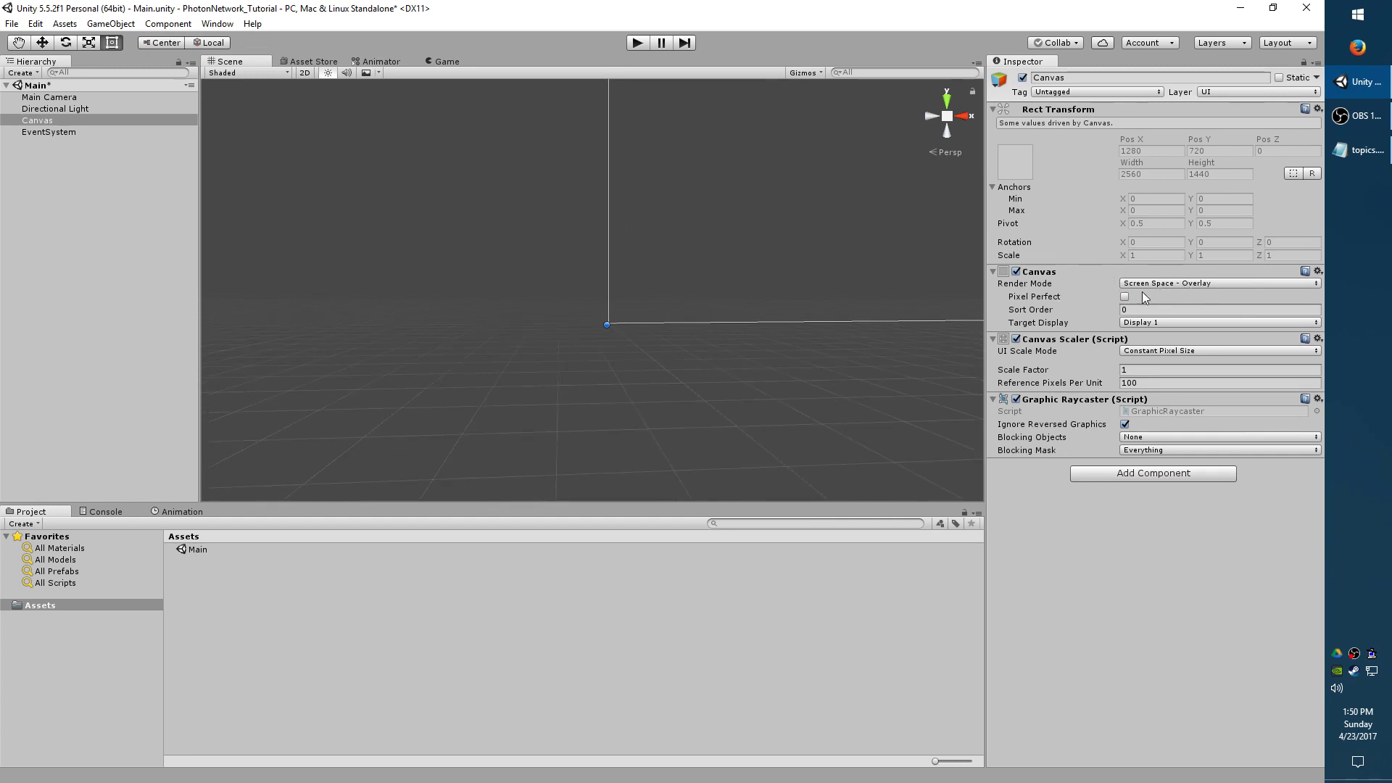
Set the Canvas Render Mode to Screen Space - Camera with Main Camera as render camera.
left_click(1178, 282)
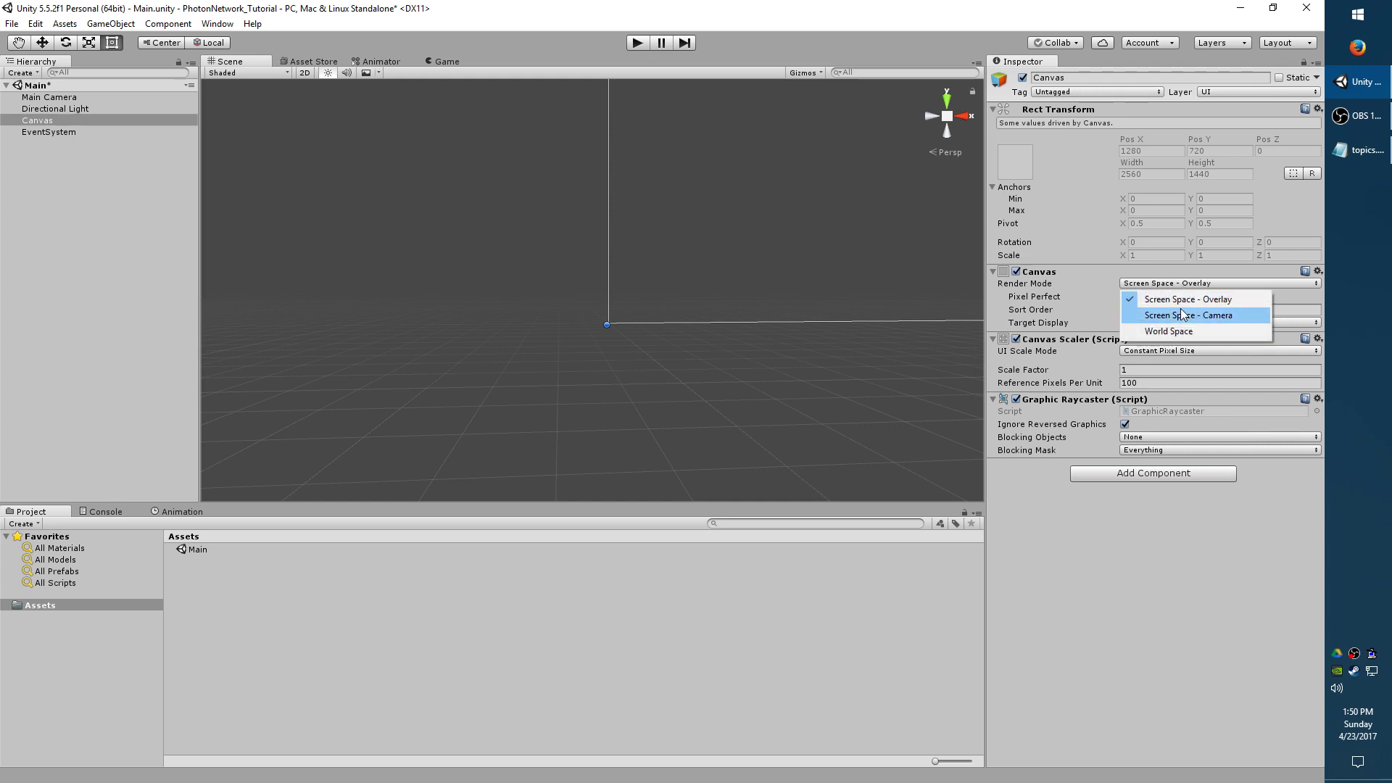
left_click(1182, 315)
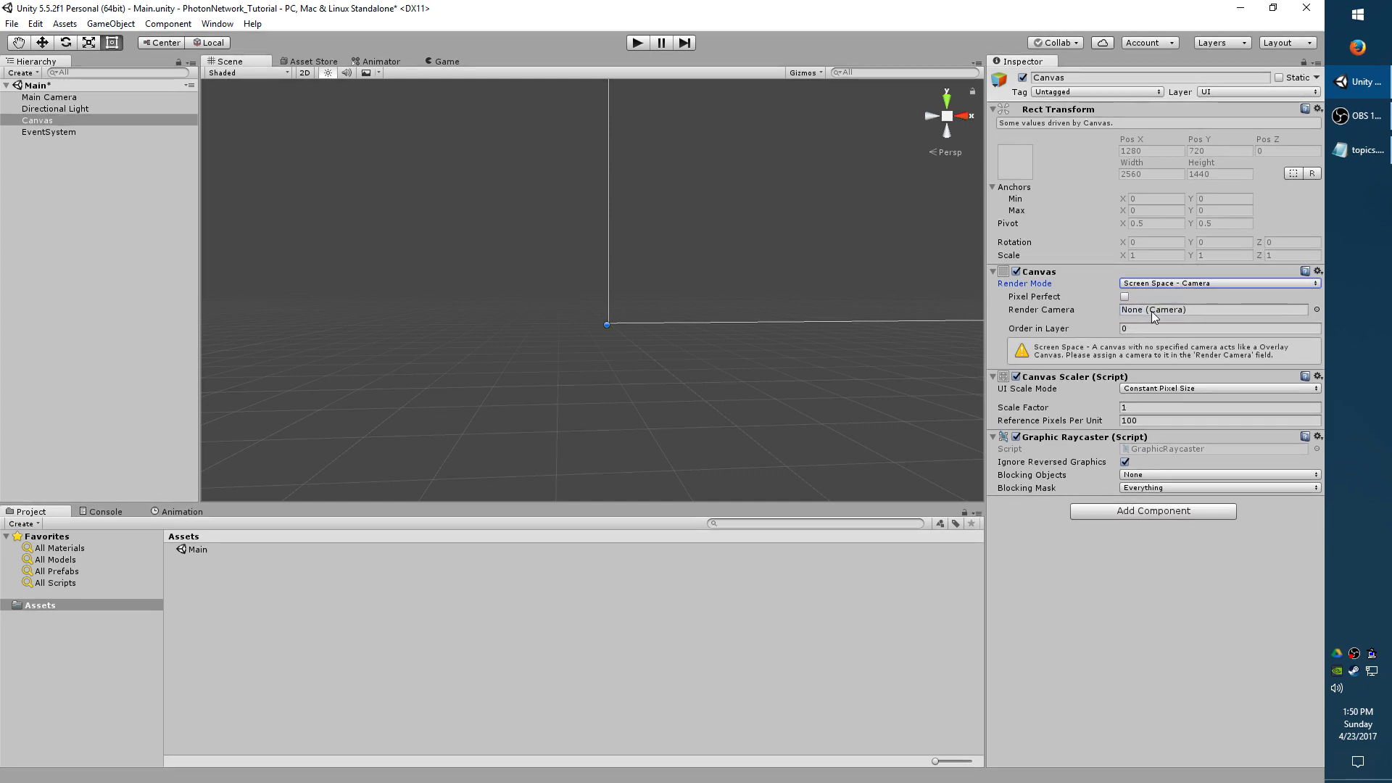
left_click(42, 97)
left_click_drag(42, 98, 1153, 312)
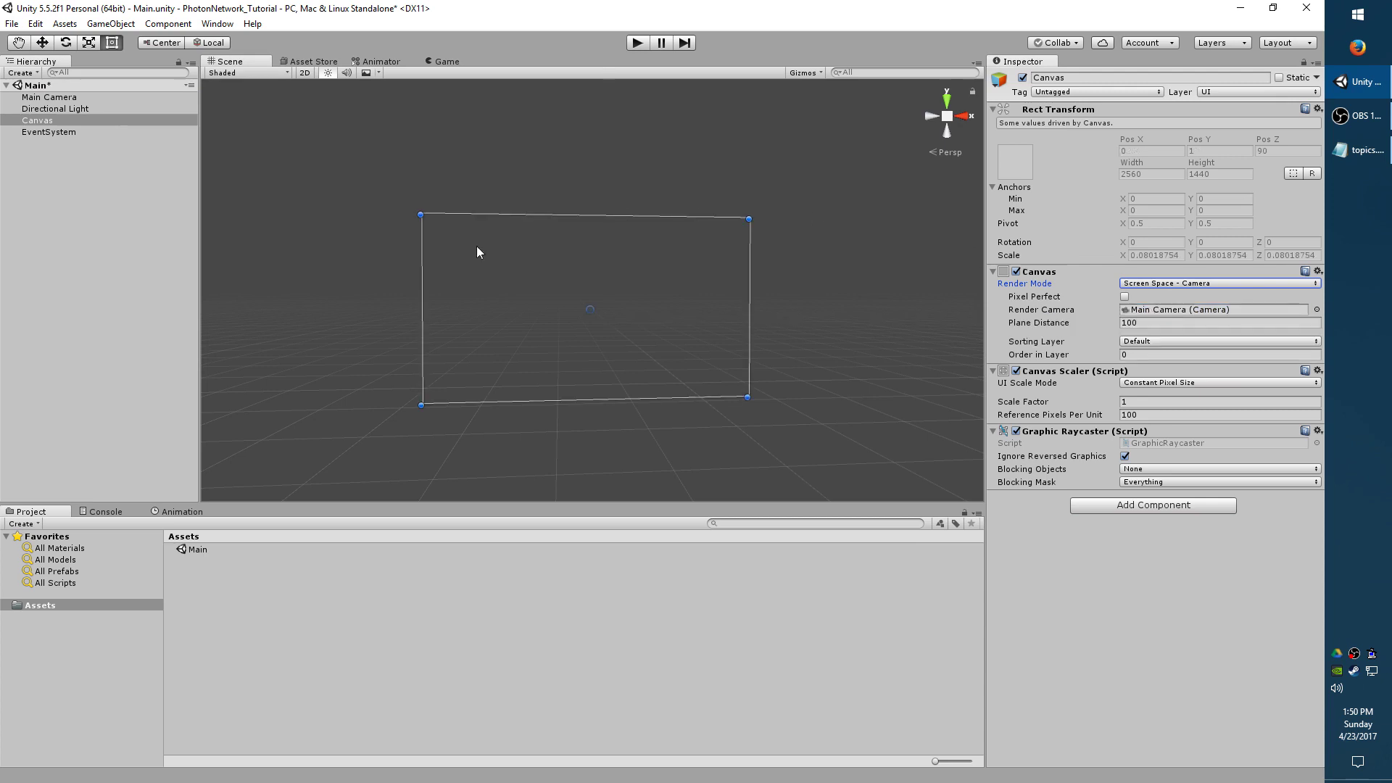
scroll(507, 272, "up", 2)
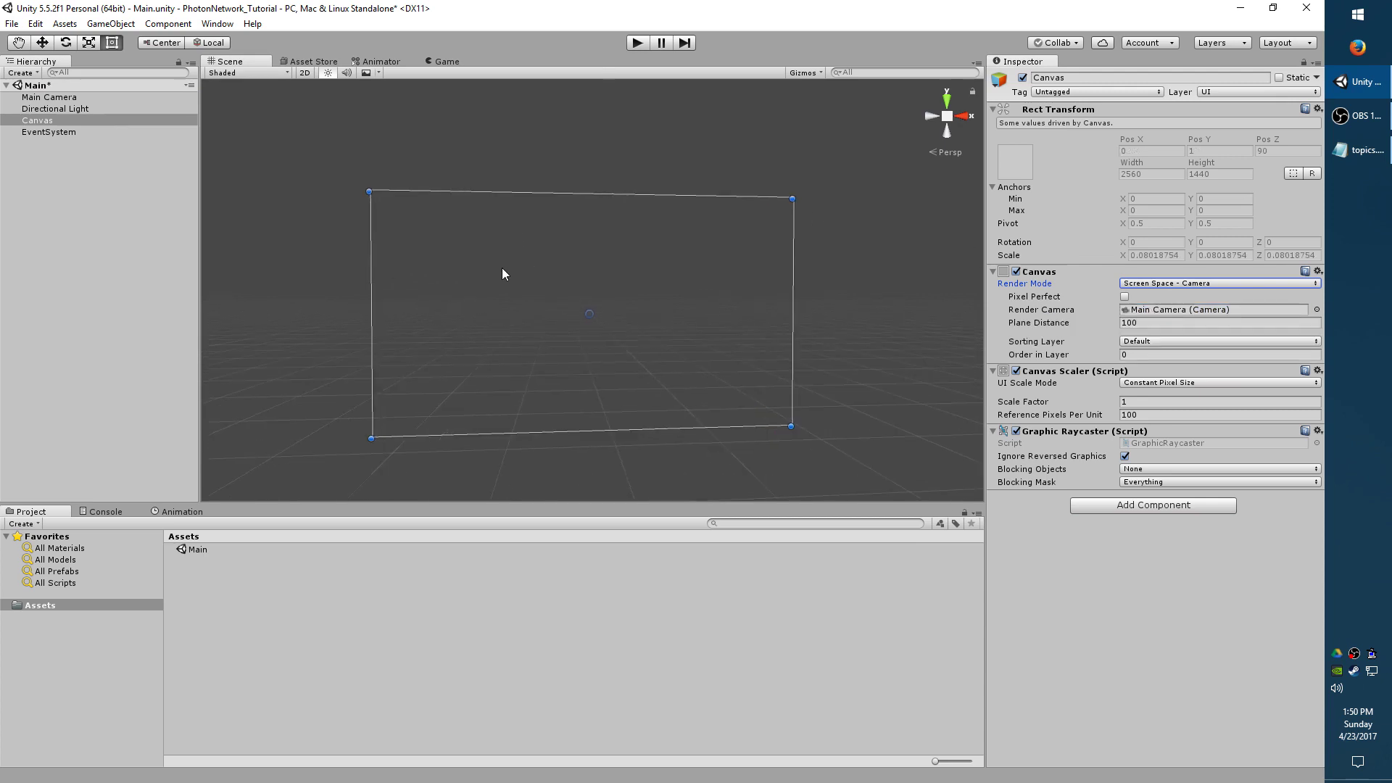
left_click(61, 97)
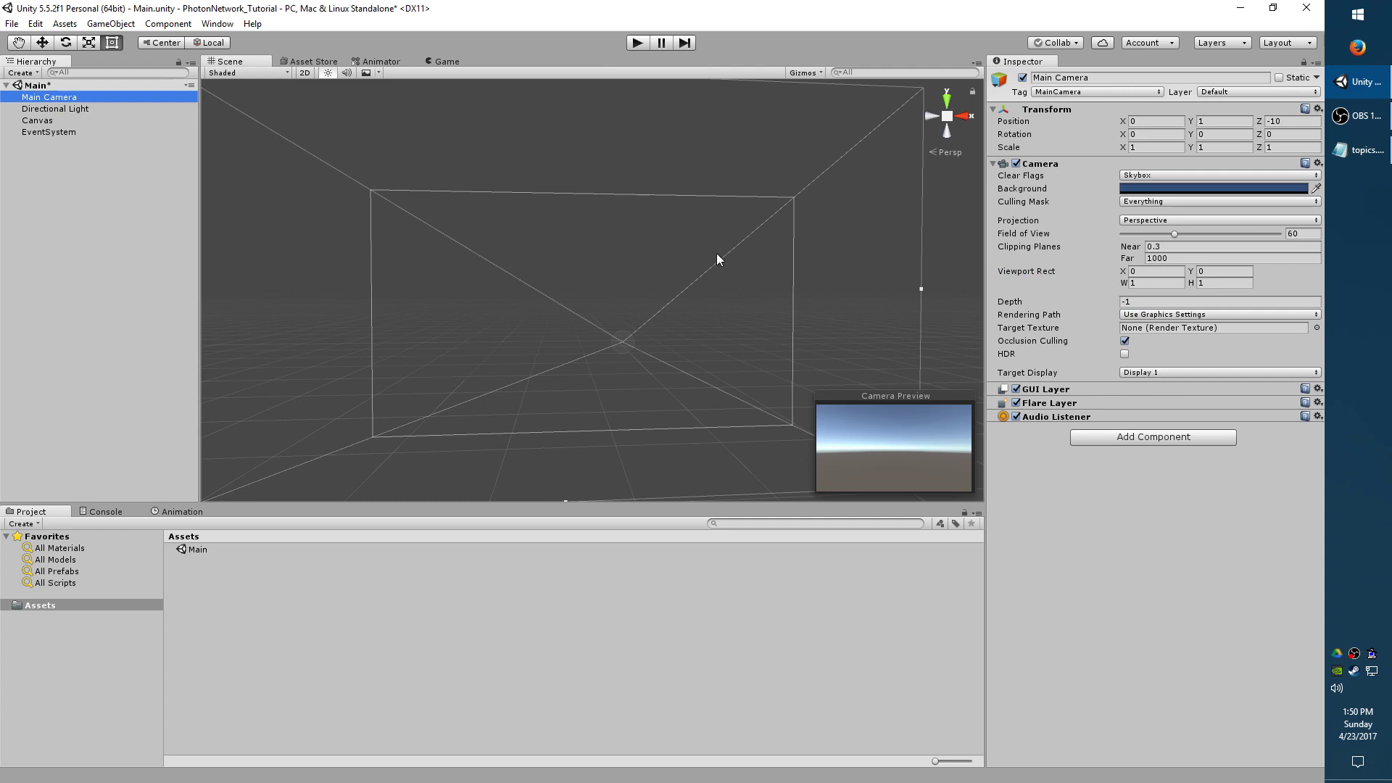
Create an empty child under Canvas named Lobby.
left_click(58, 120)
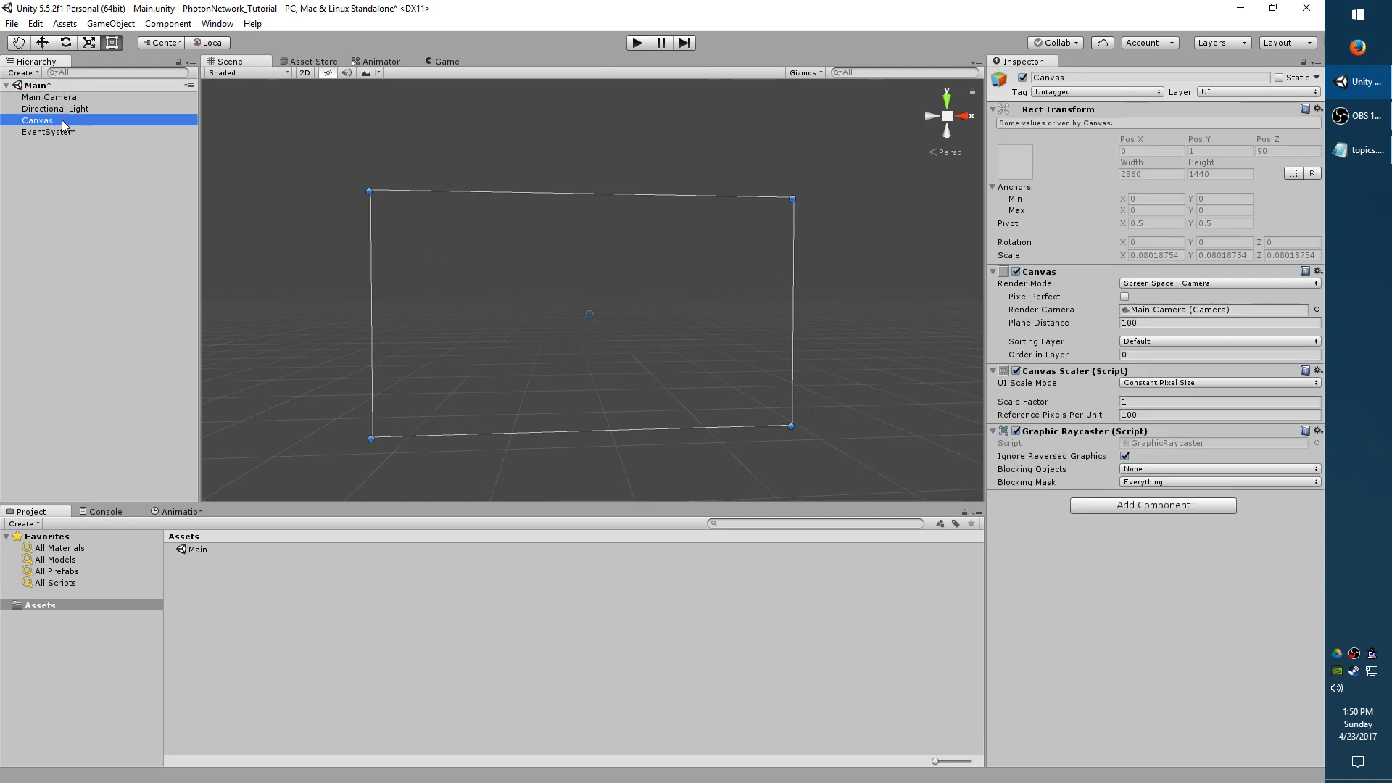
right_click(62, 125)
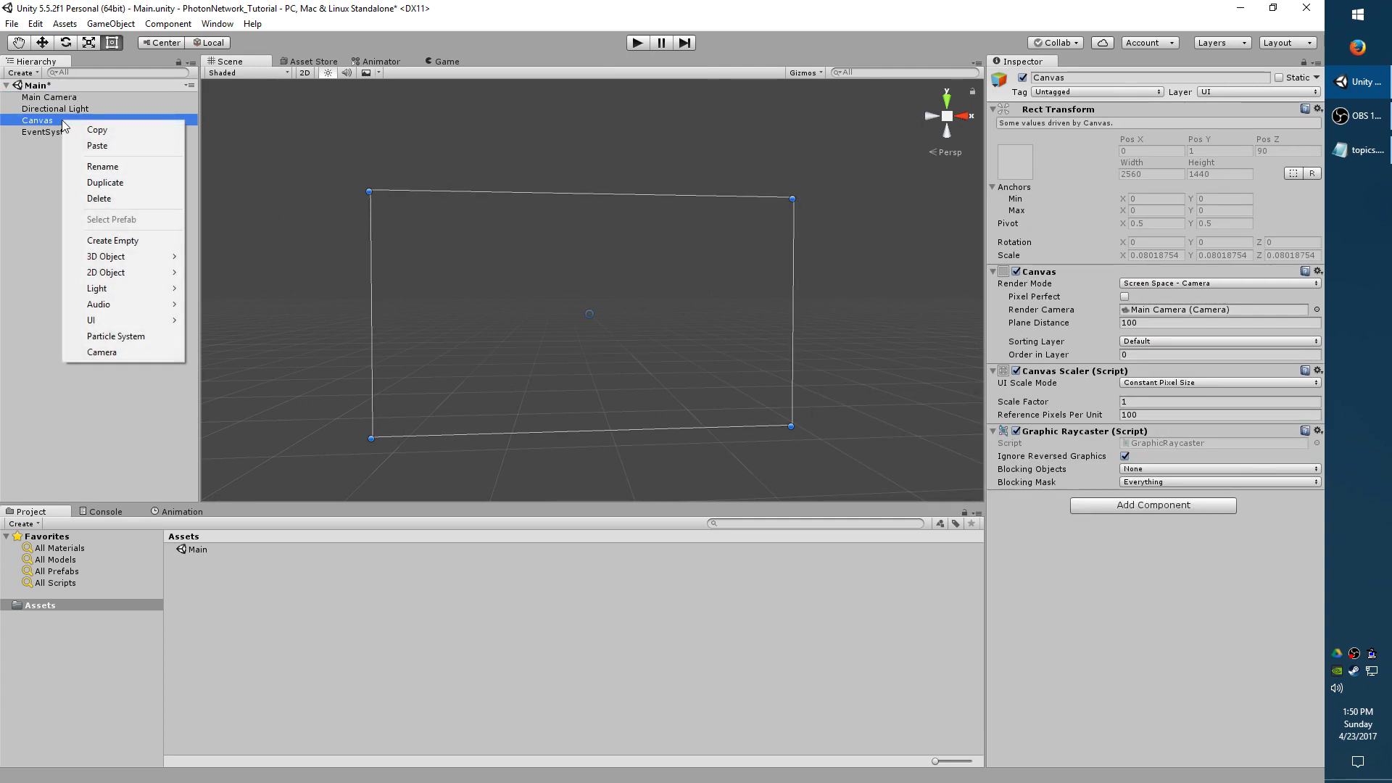
left_click(127, 242)
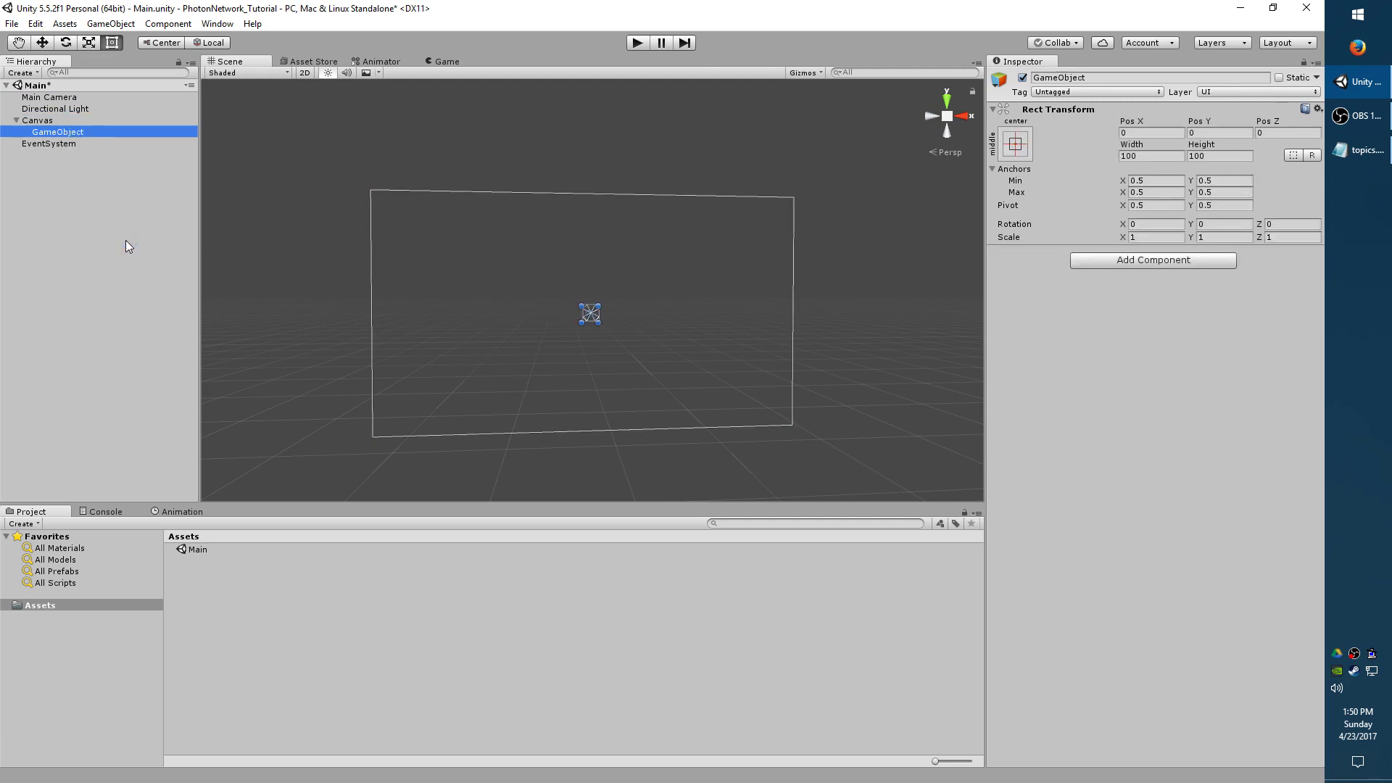
type("Lobby")
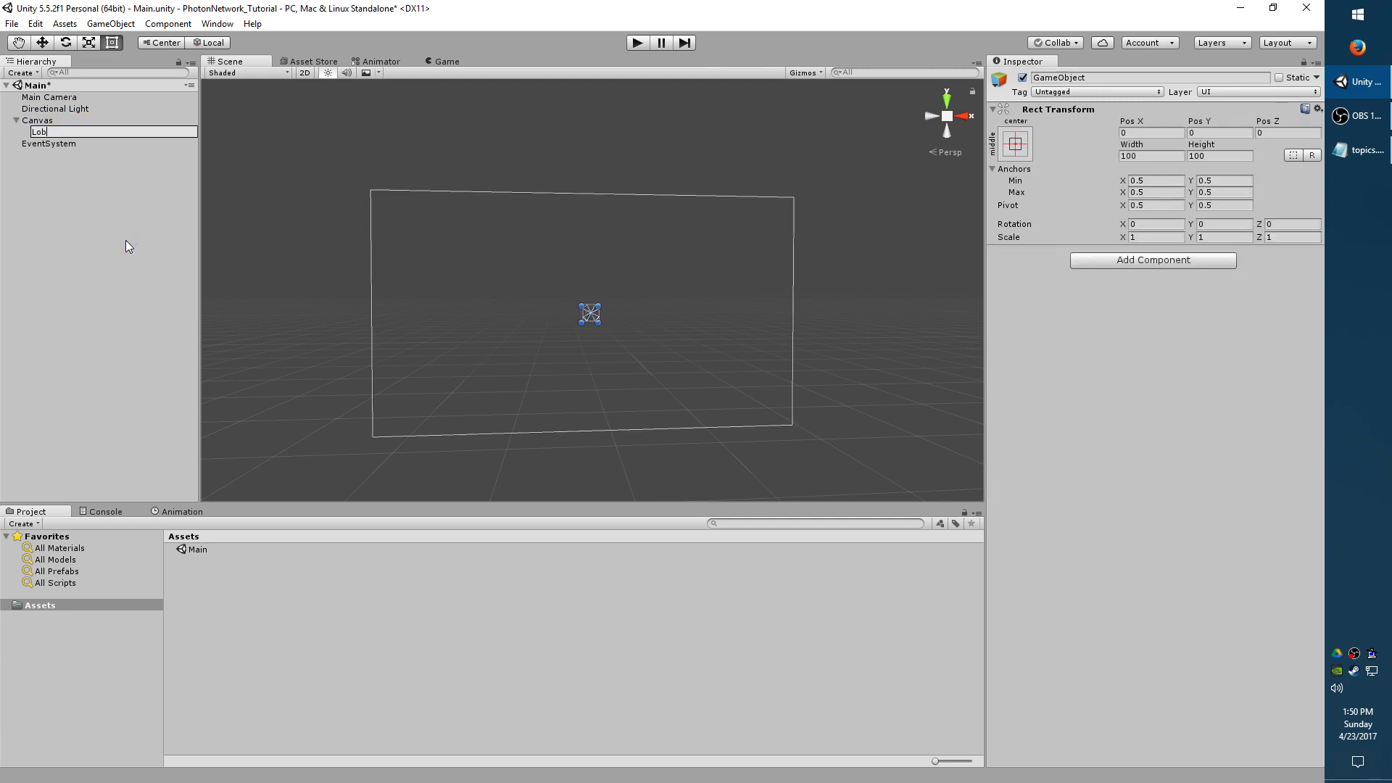
key("Return")
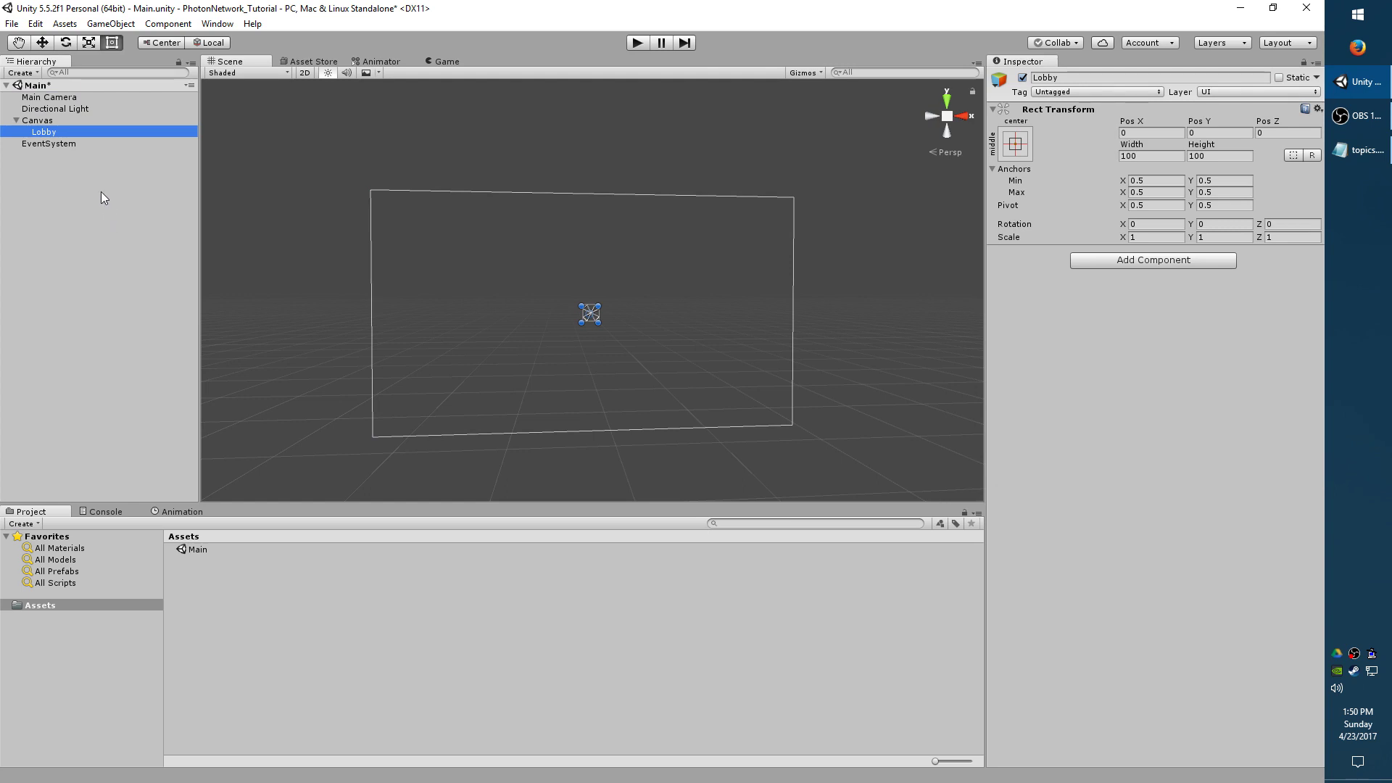
left_click(73, 134)
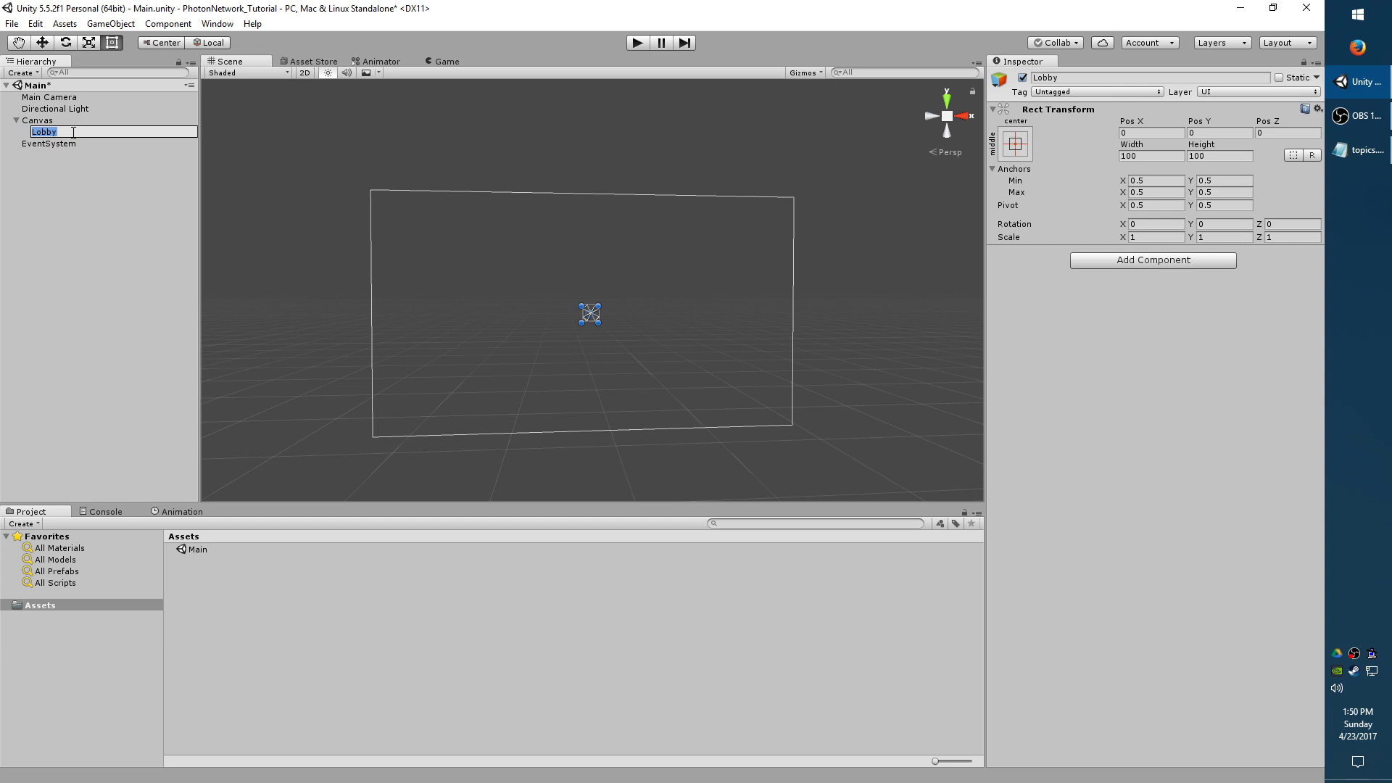
key("Escape")
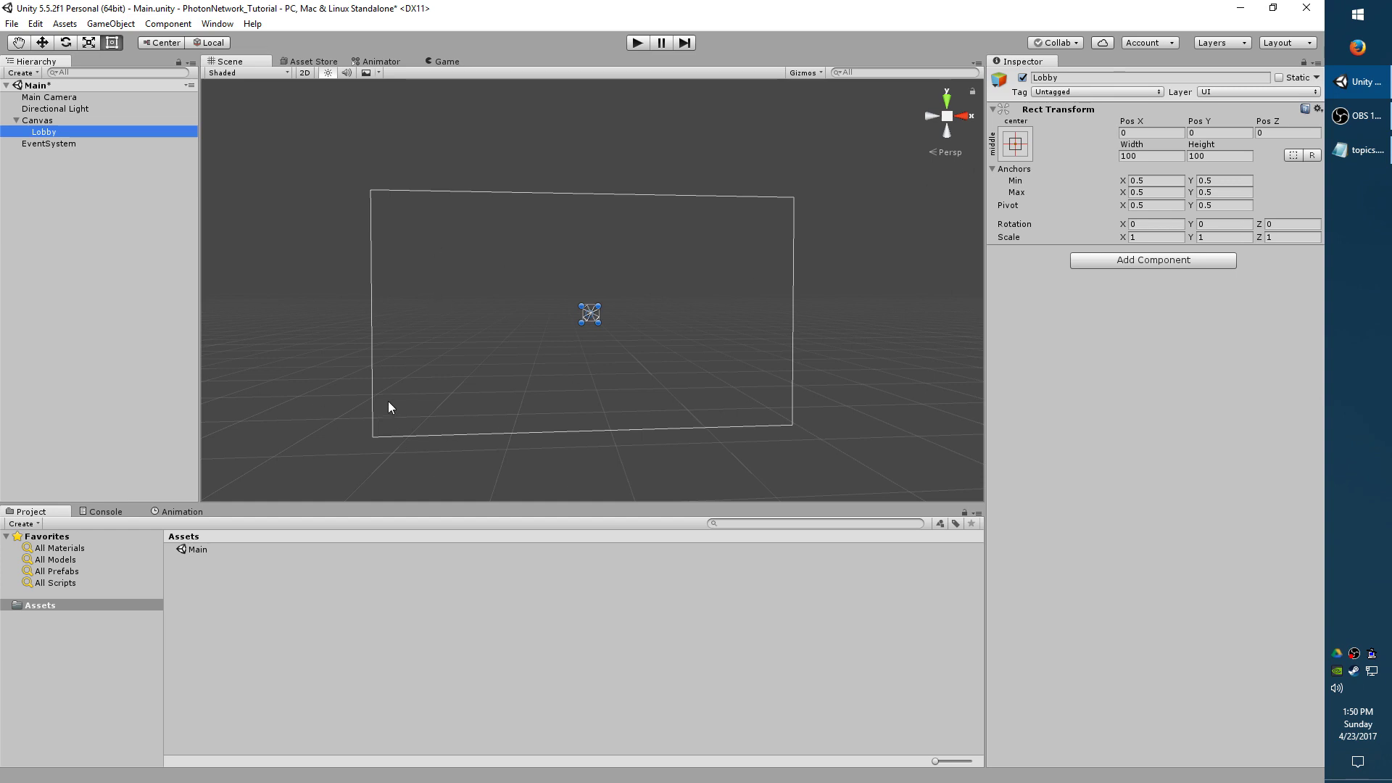
Apply the stretch/stretch anchor preset with Alt so Lobby fills the canvas with zero offsets.
left_click(1017, 147)
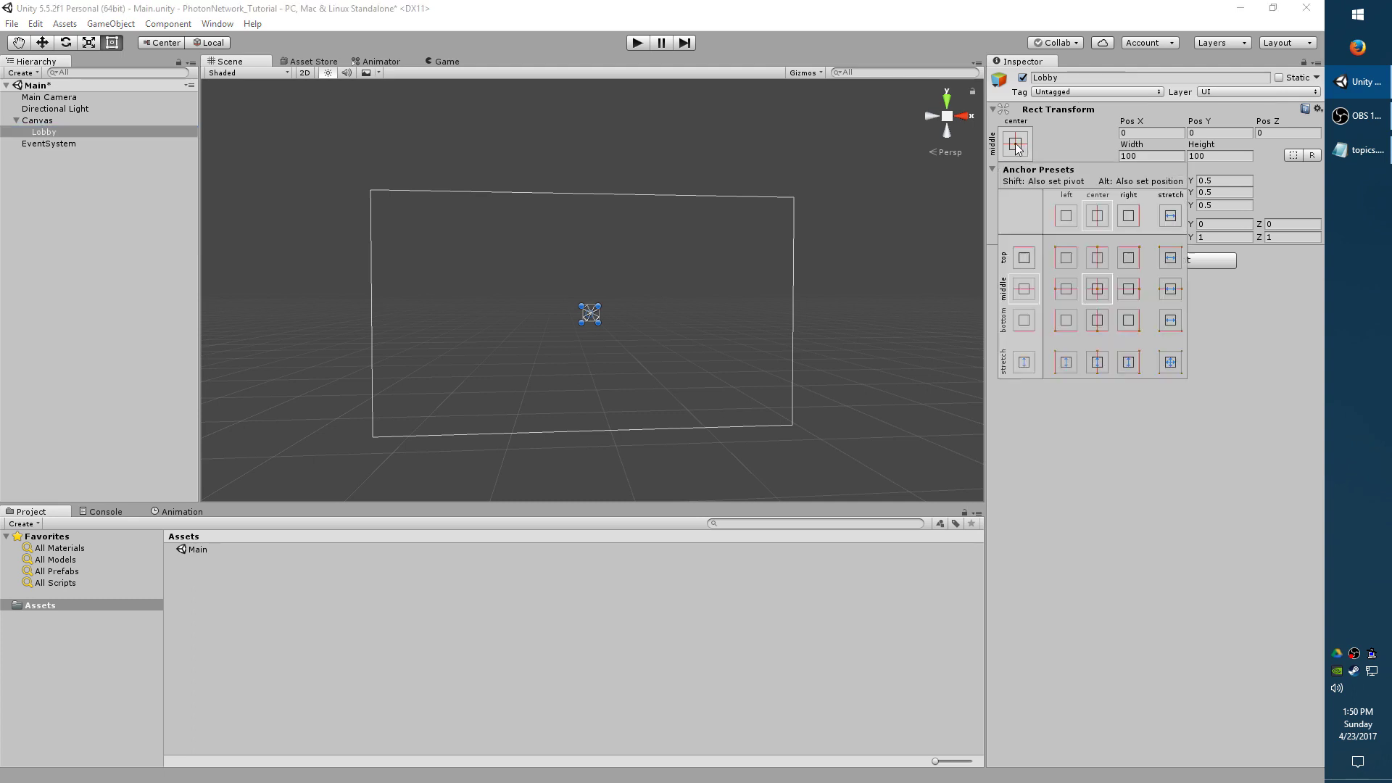
left_click(1171, 362)
key("alt")
left_click(1170, 362, "alt")
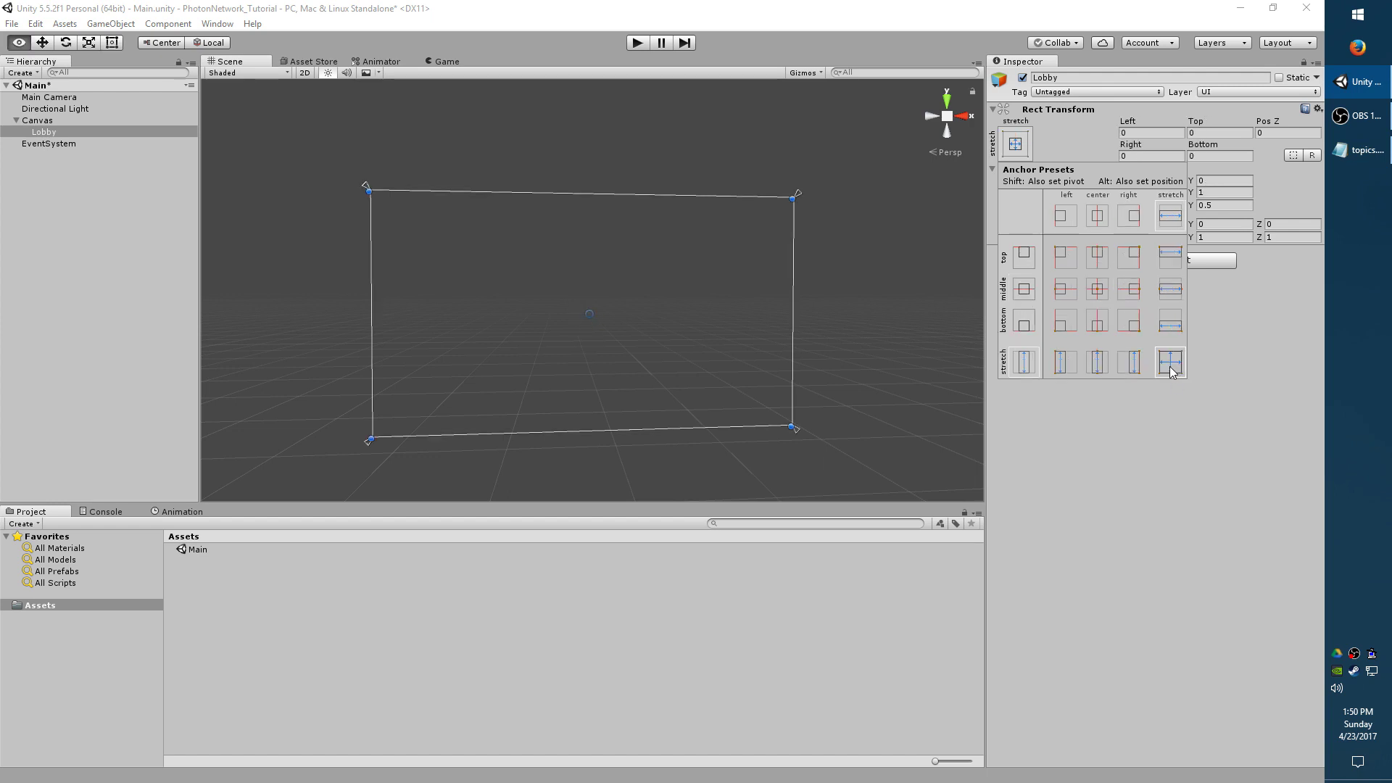
key("Escape")
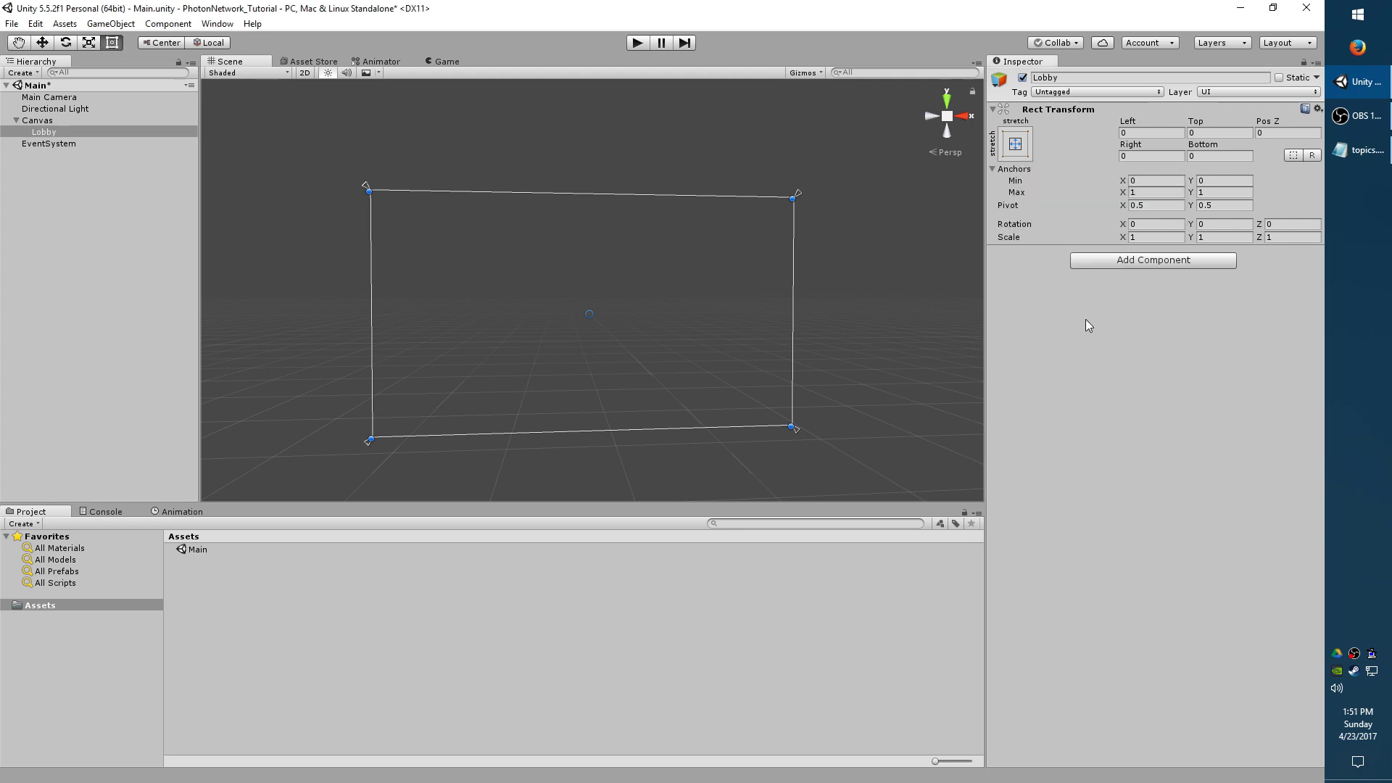
Create a Background child under Lobby, stretched to fill it with zero offsets.
right_click(67, 133)
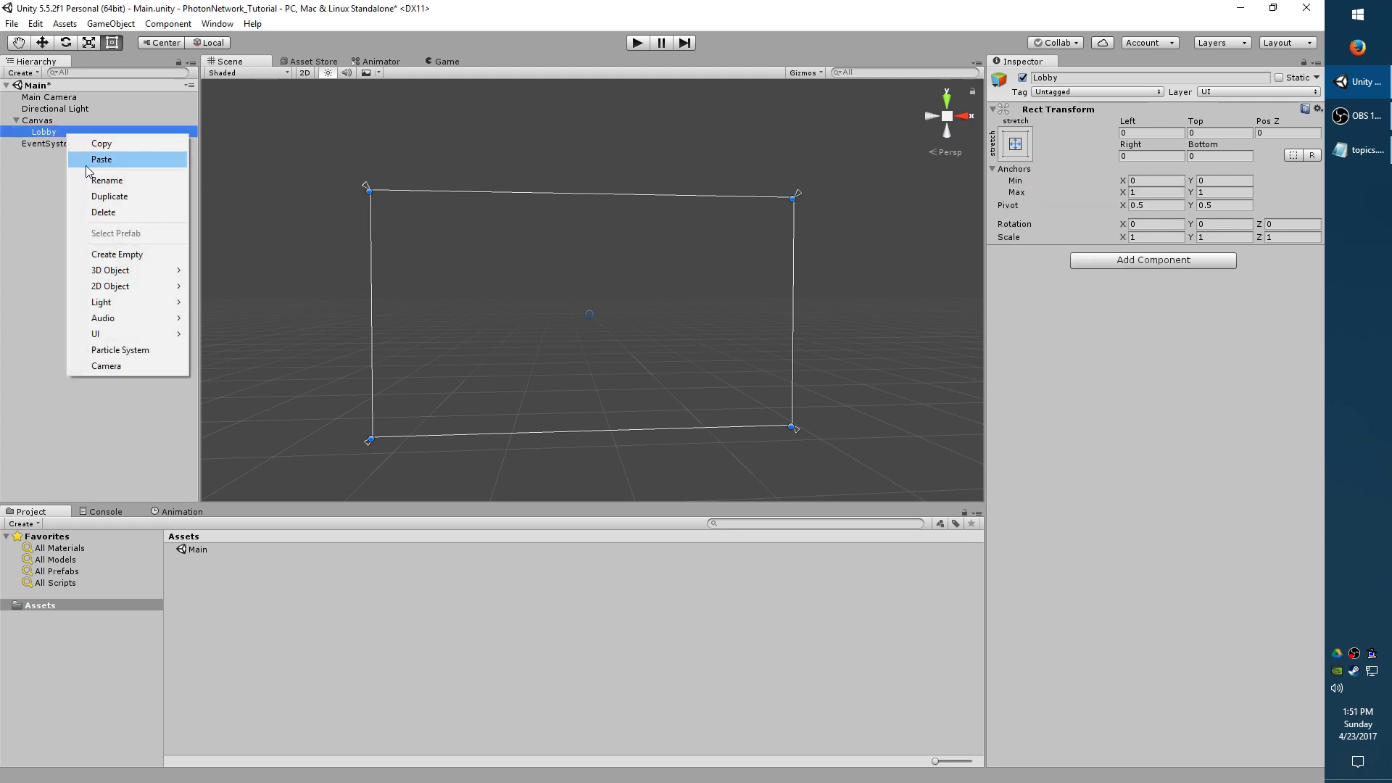
left_click(128, 257)
key("F2")
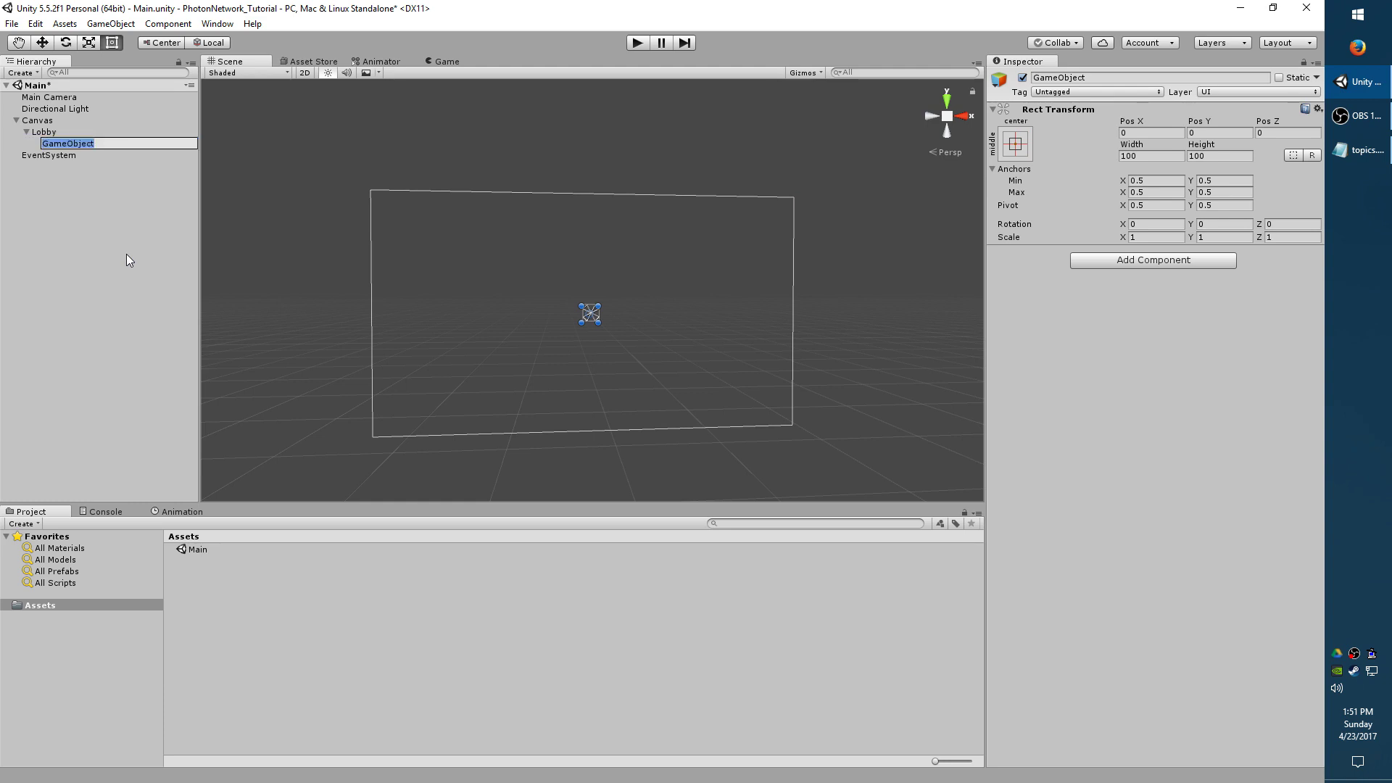
type("Background")
key("Return")
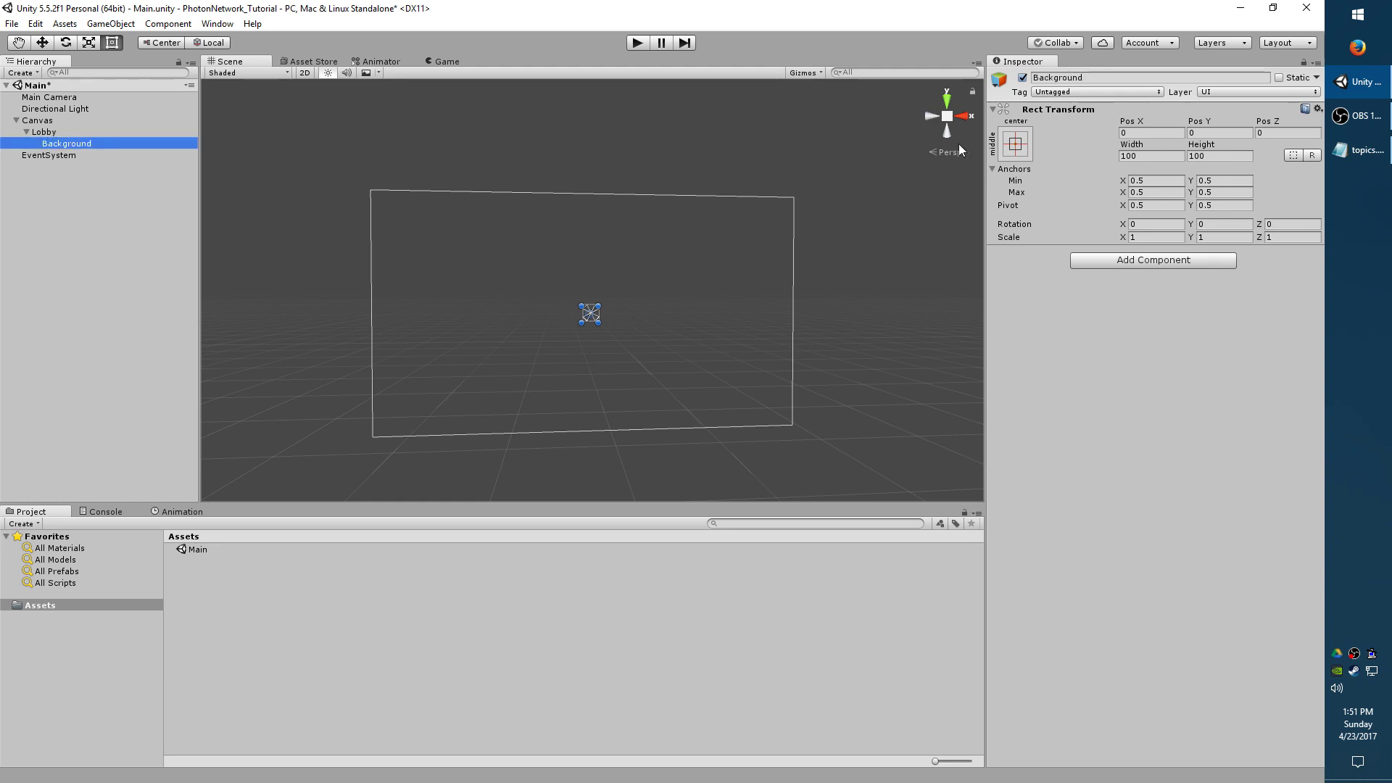
left_click(1015, 144)
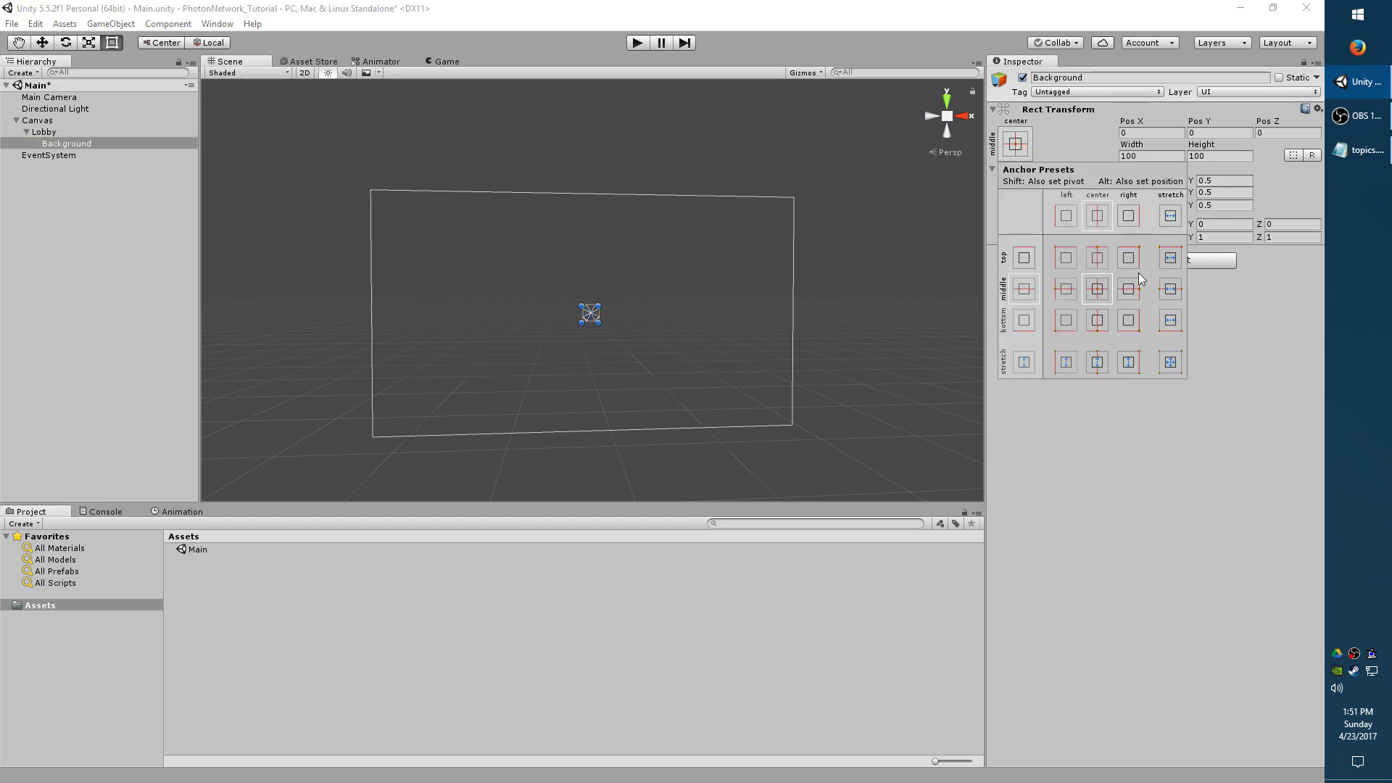
left_click(1171, 361)
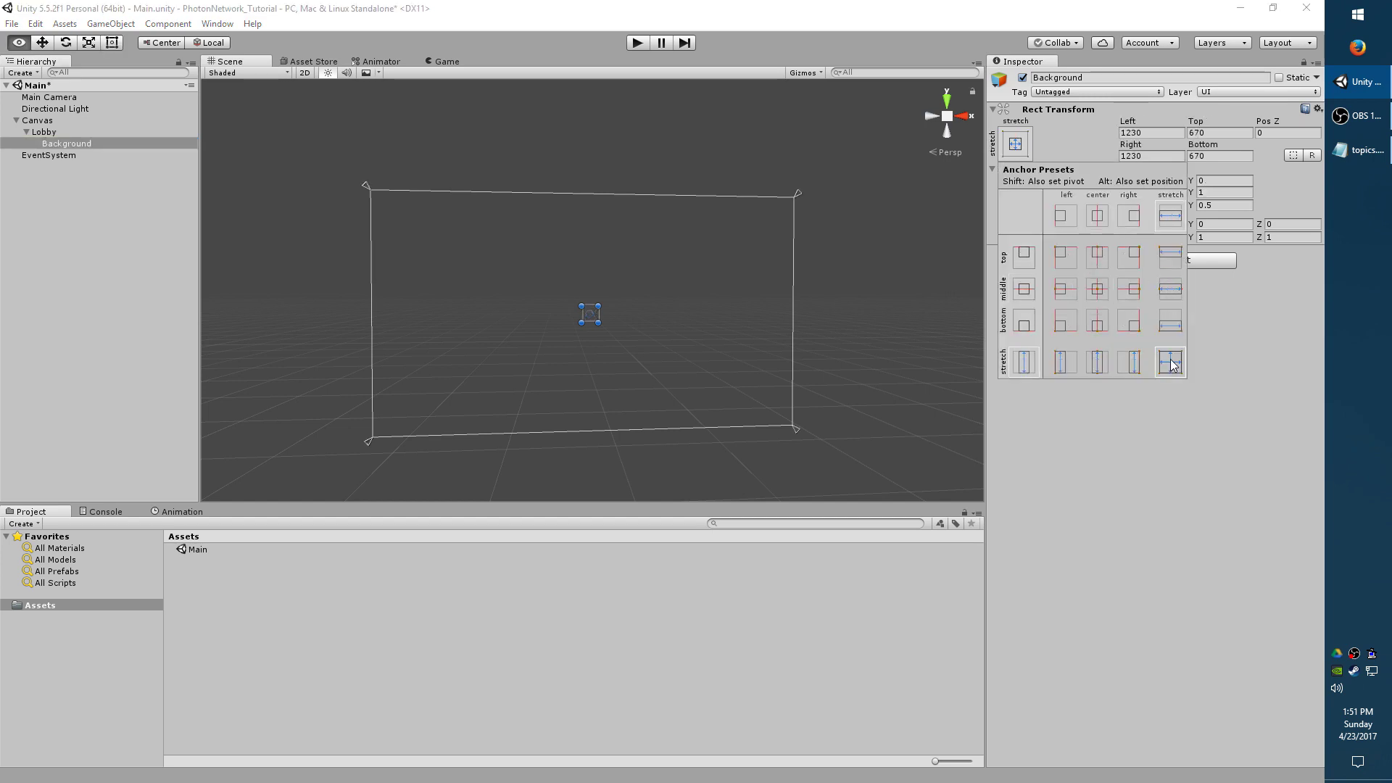
left_click(1171, 366, "alt")
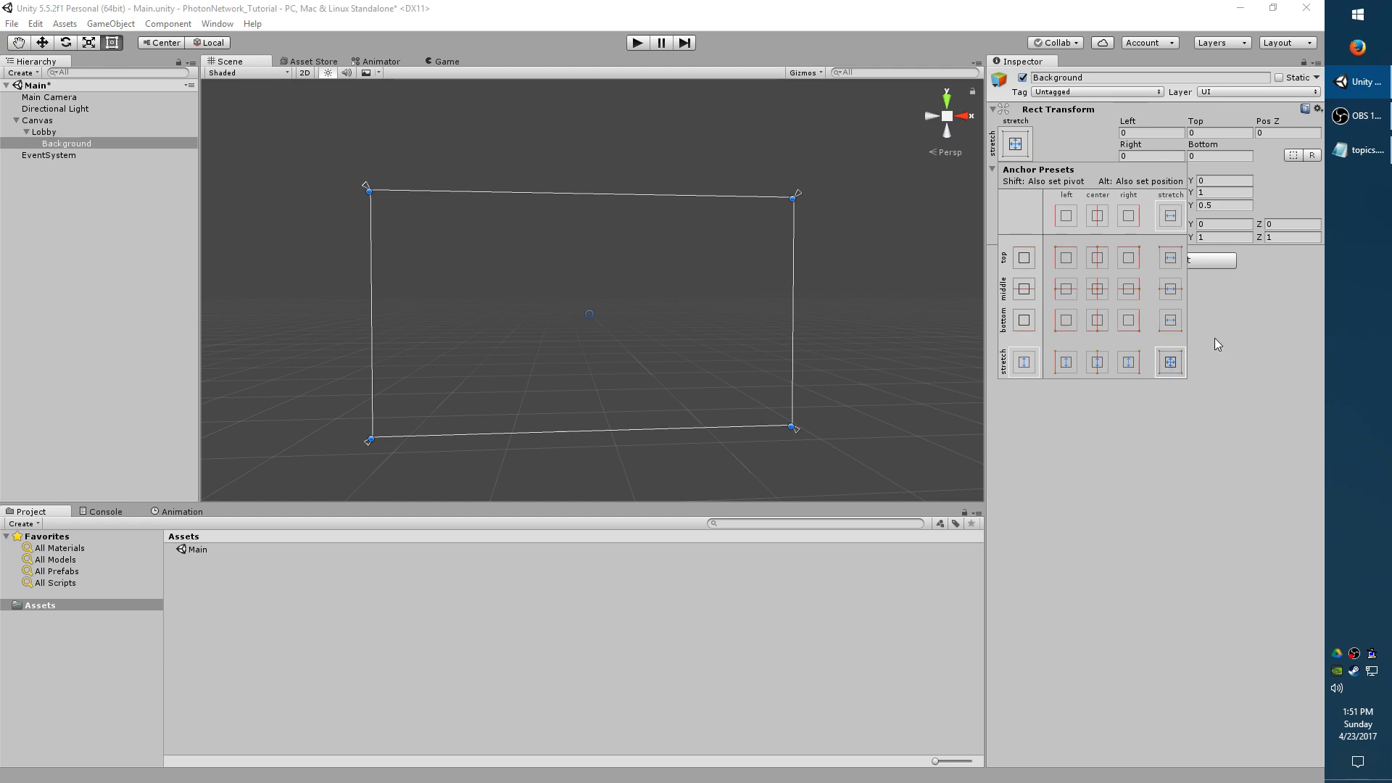
left_click(1244, 337)
Add an Image component to Background and tint it blue (3A7DFF).
left_click(1102, 263)
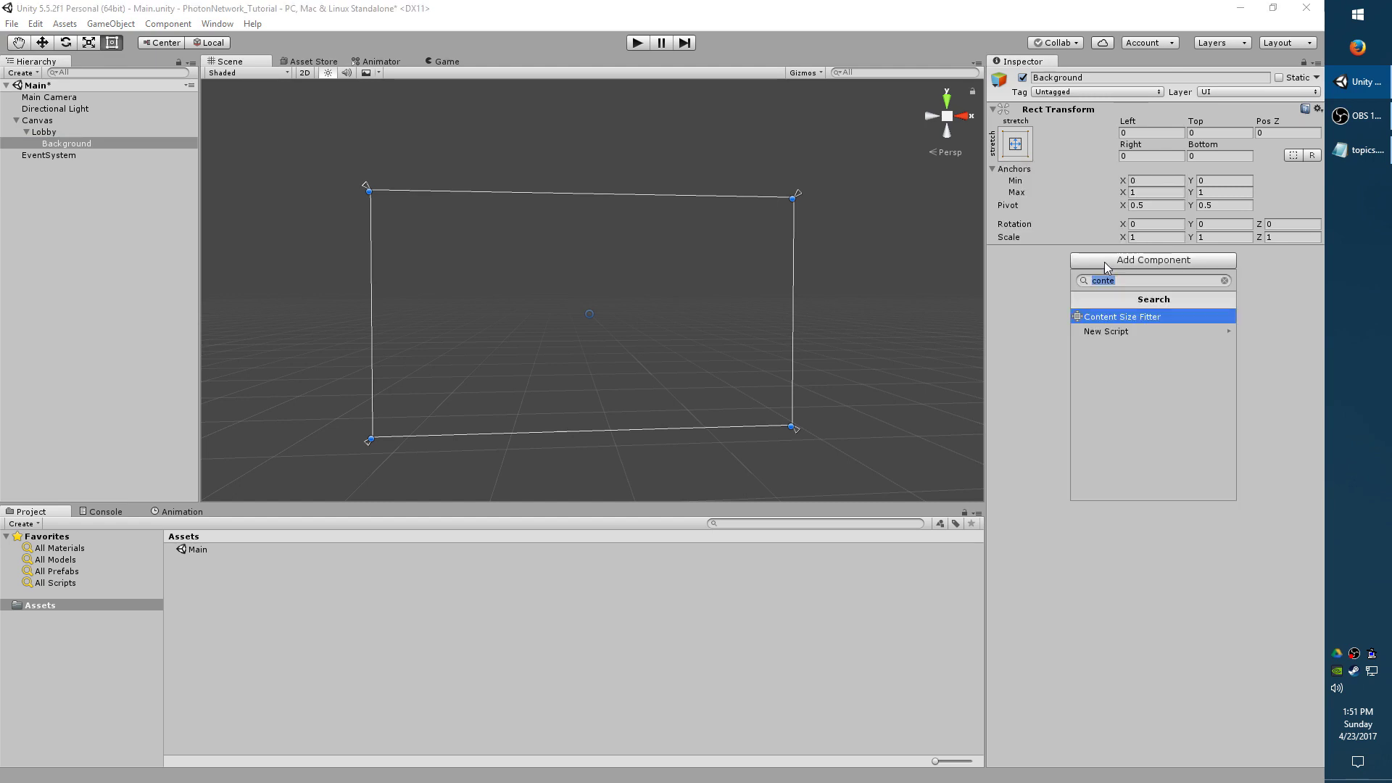
type("image")
key("Return")
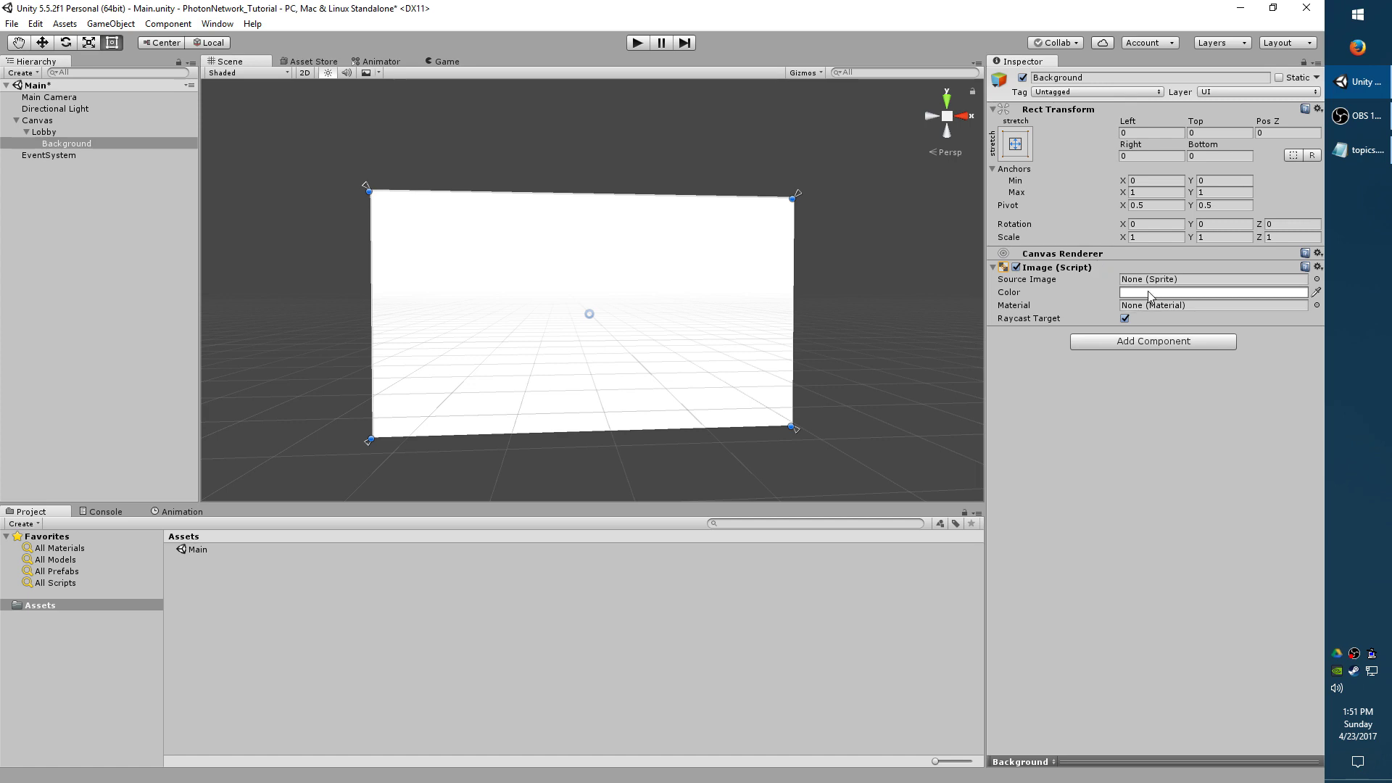
left_click(1279, 293)
left_click(1081, 312)
mouse_move(1062, 297)
left_mouse_down()
mouse_move(1055, 271)
mouse_move(1031, 271)
mouse_move(1081, 314)
left_mouse_up()
left_click(1184, 615)
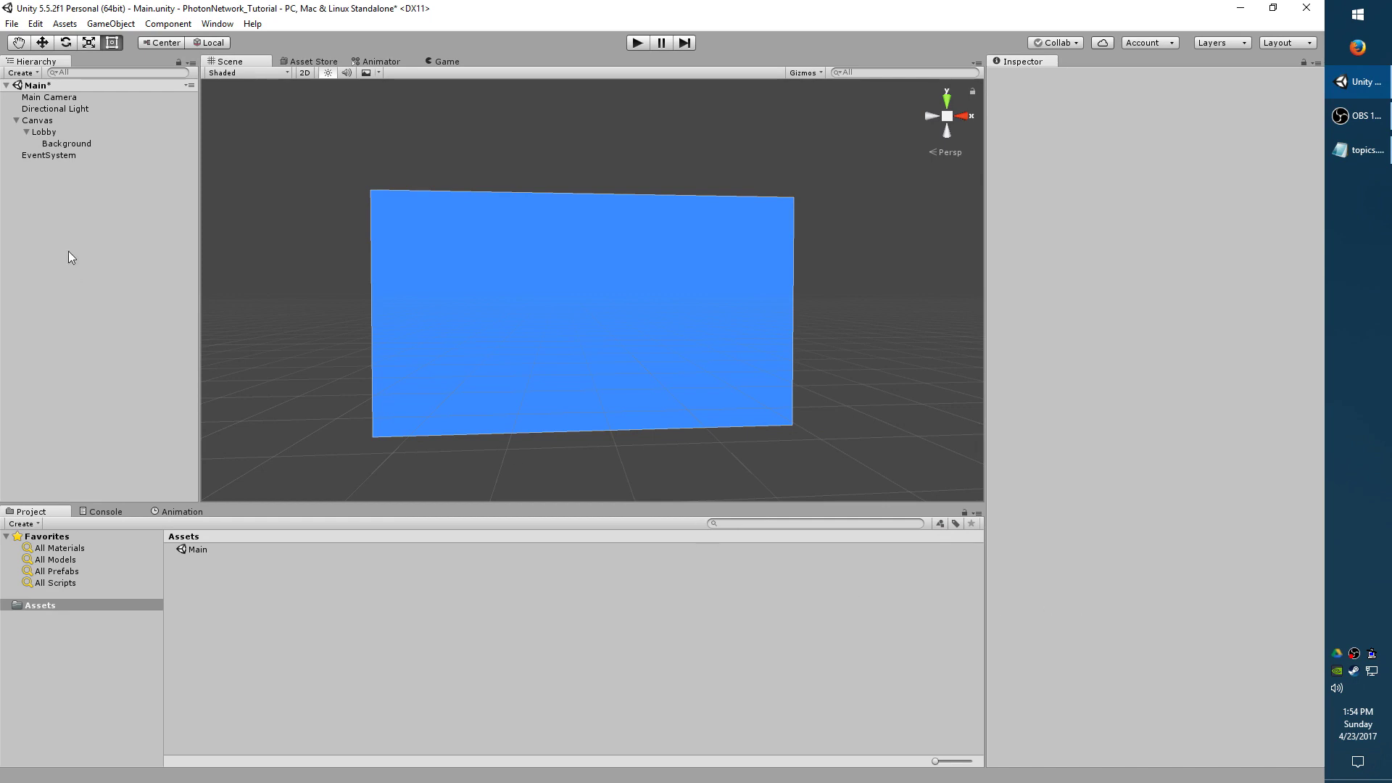
Create a Scroll View named RoomList under Lobby, resized to 1244×1356 over the right side.
left_click(60, 132)
right_click(111, 132)
mouse_move(140, 332)
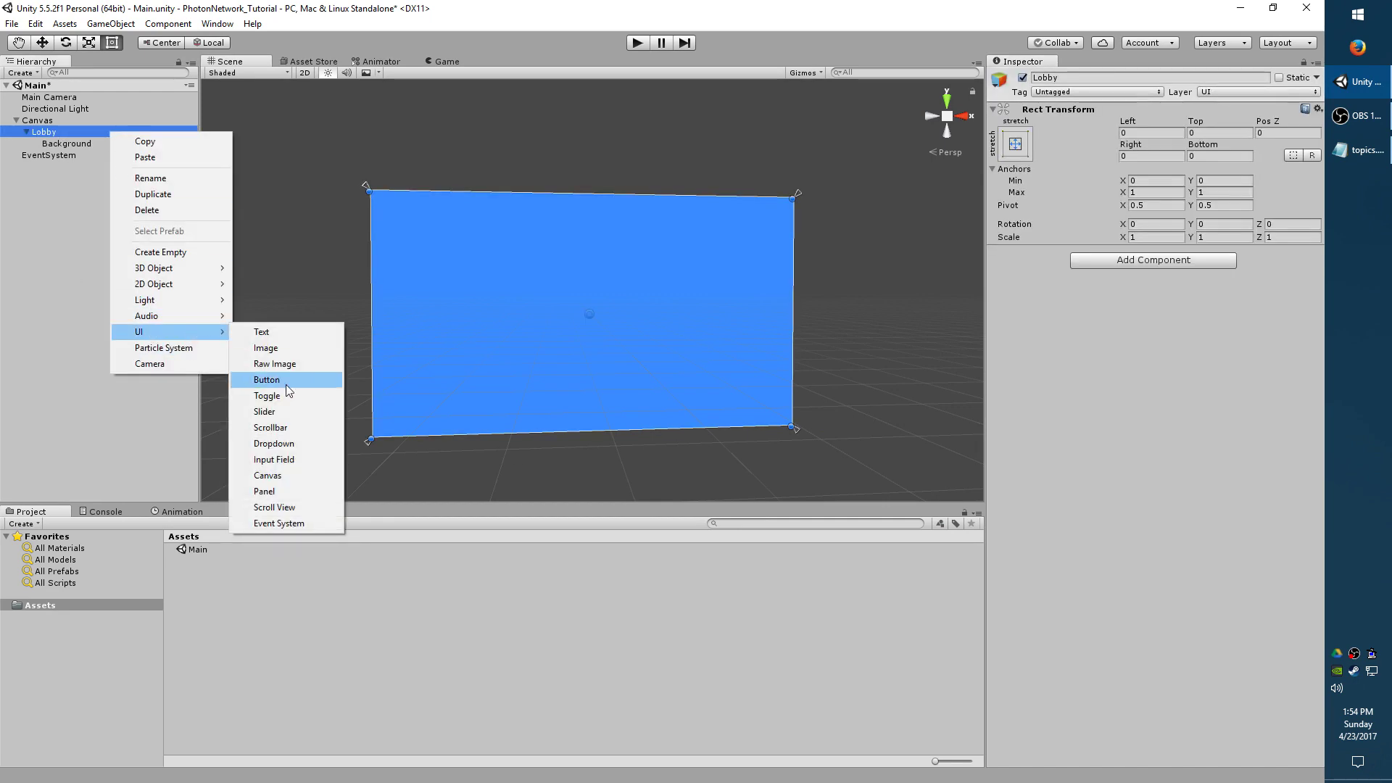
left_click(281, 507)
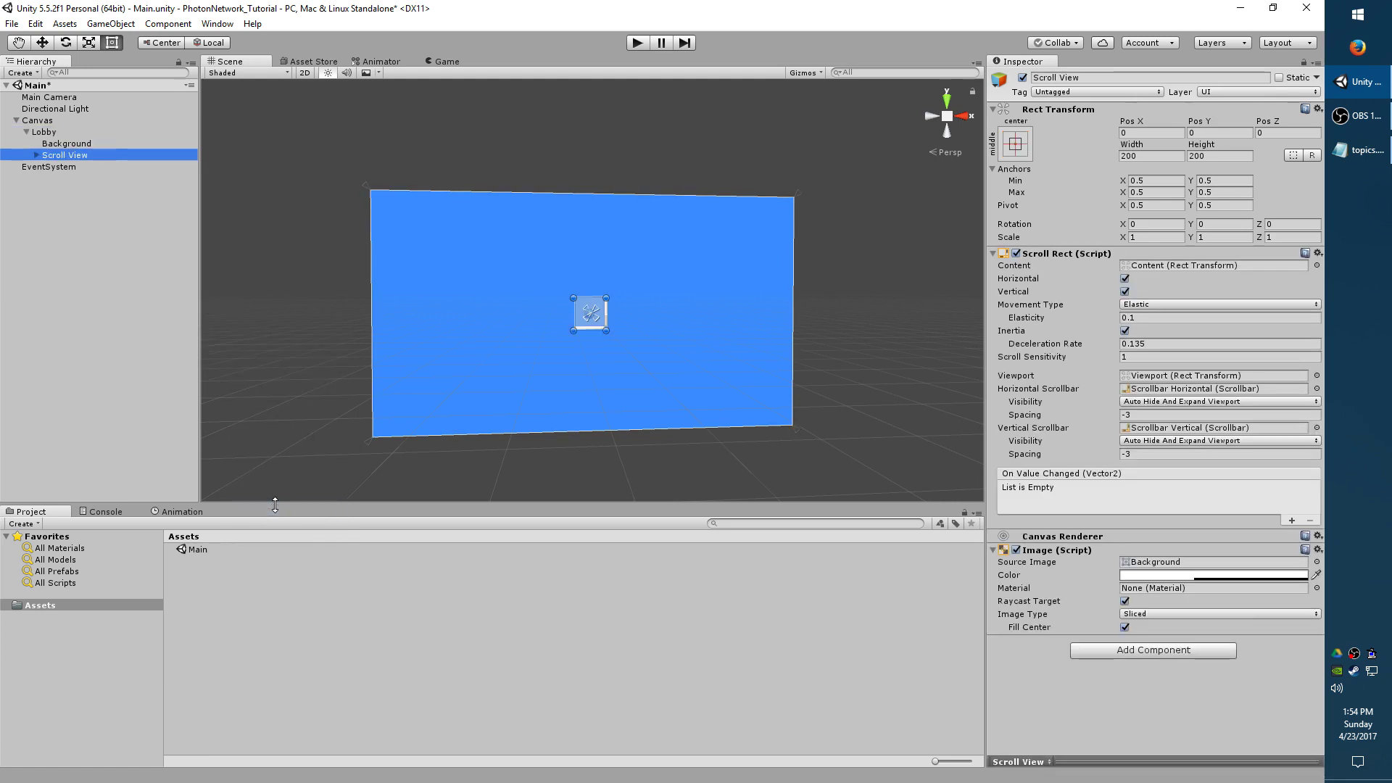
type("RoomList")
key("Return")
left_click_drag(604, 299, 785, 206)
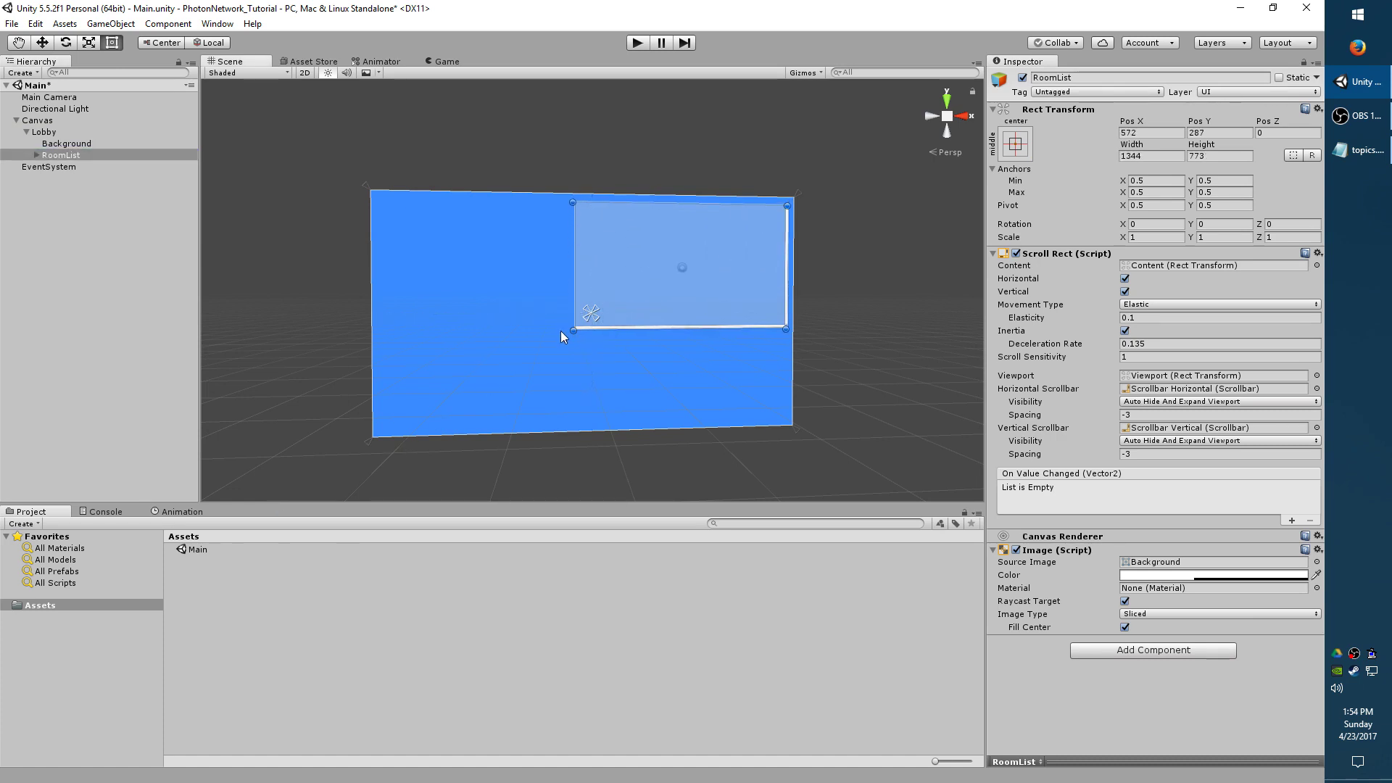
left_click_drag(574, 331, 589, 426)
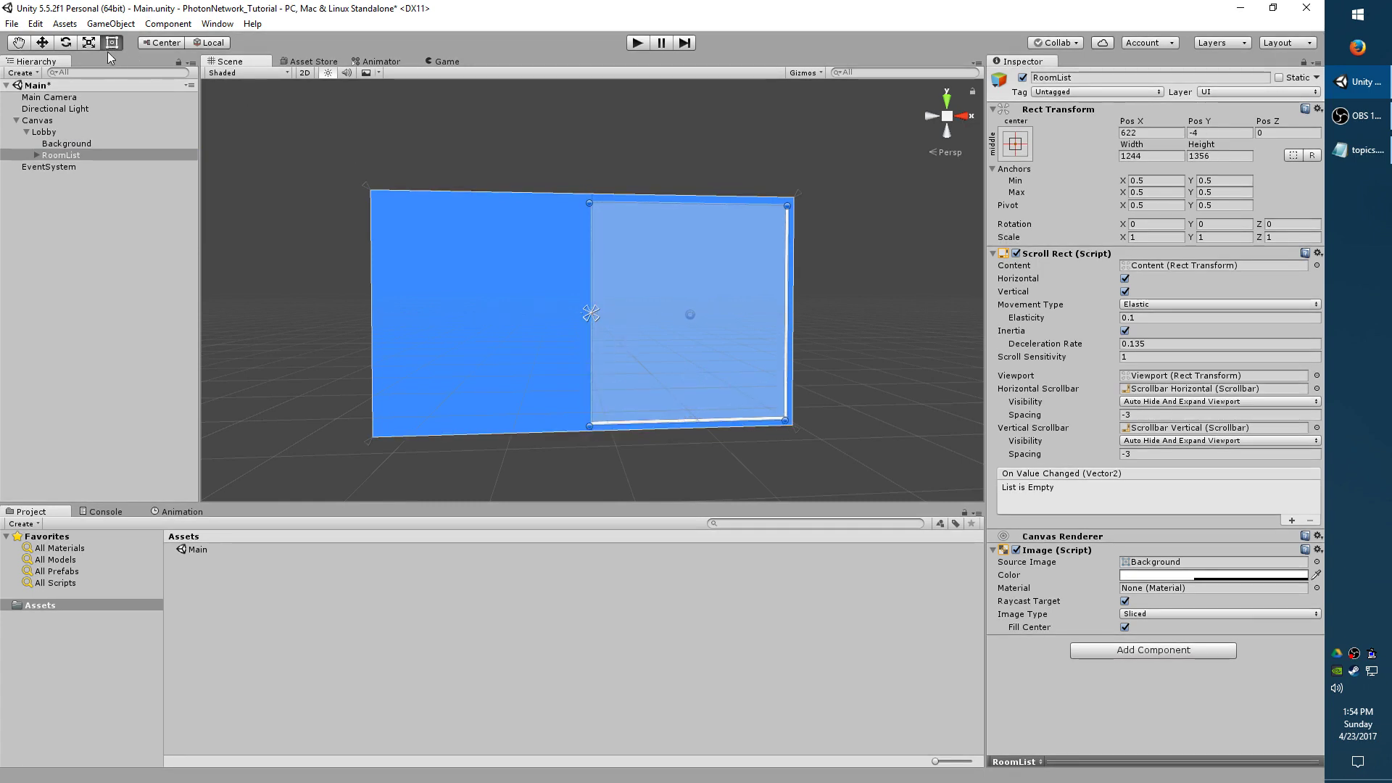
Set both RoomList scrollbar references to None, disable Horizontal scrolling, and select the scrollbar objects.
left_click(36, 153)
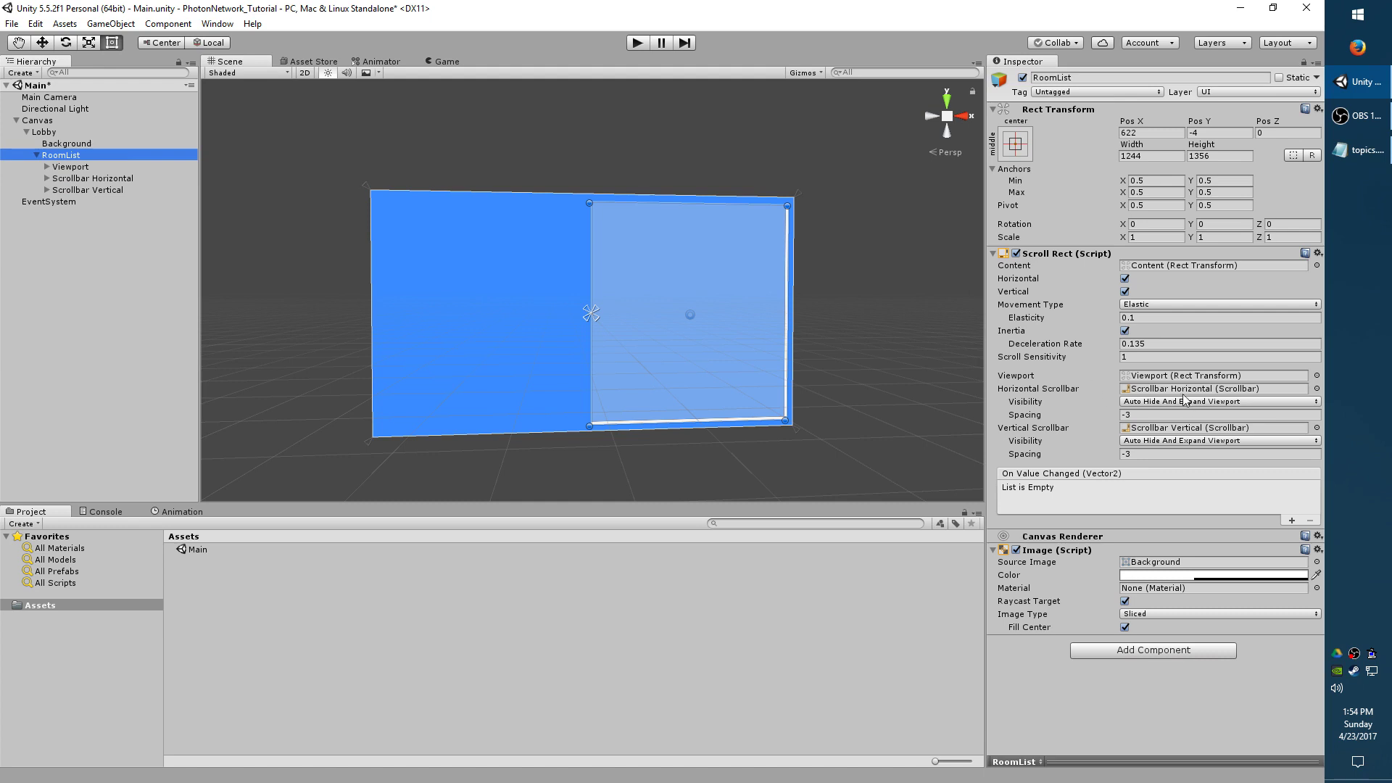
left_click(1316, 429)
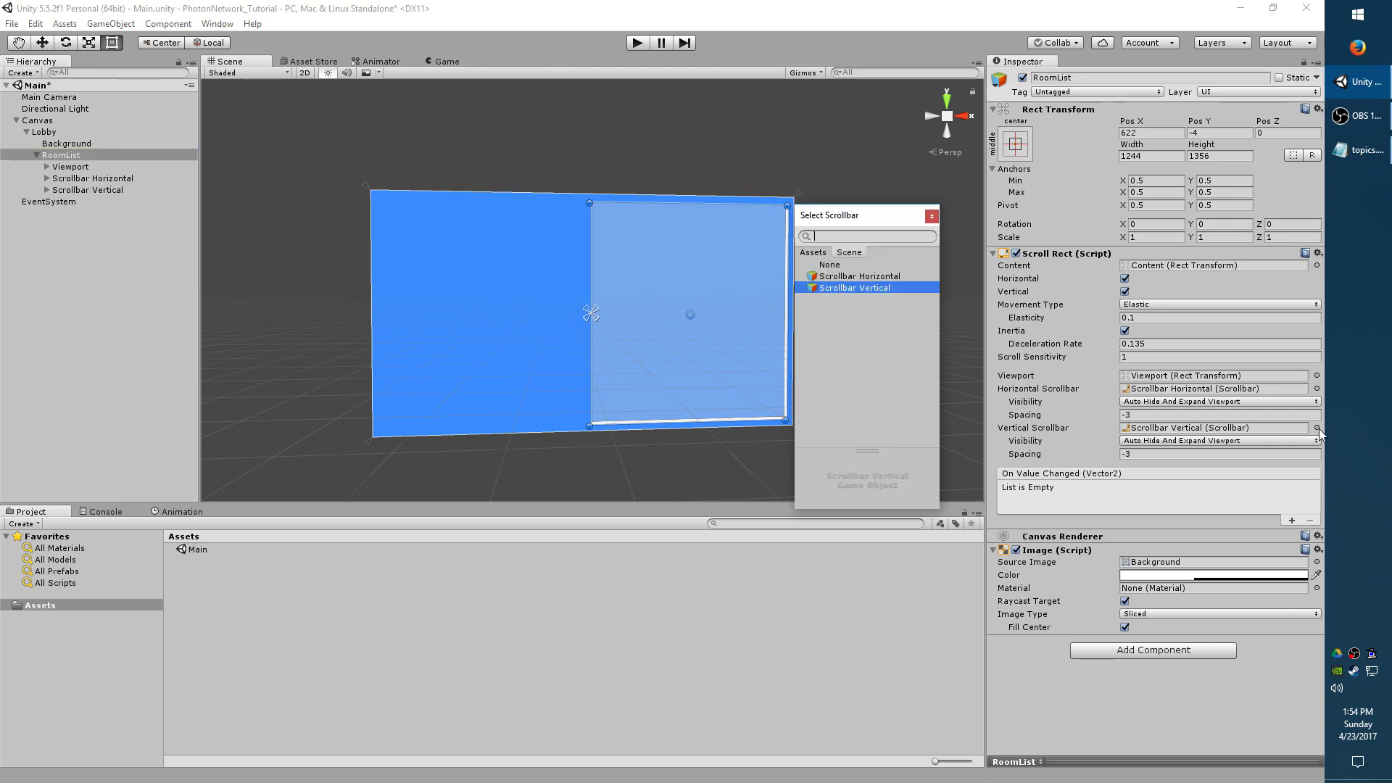
left_click(829, 264)
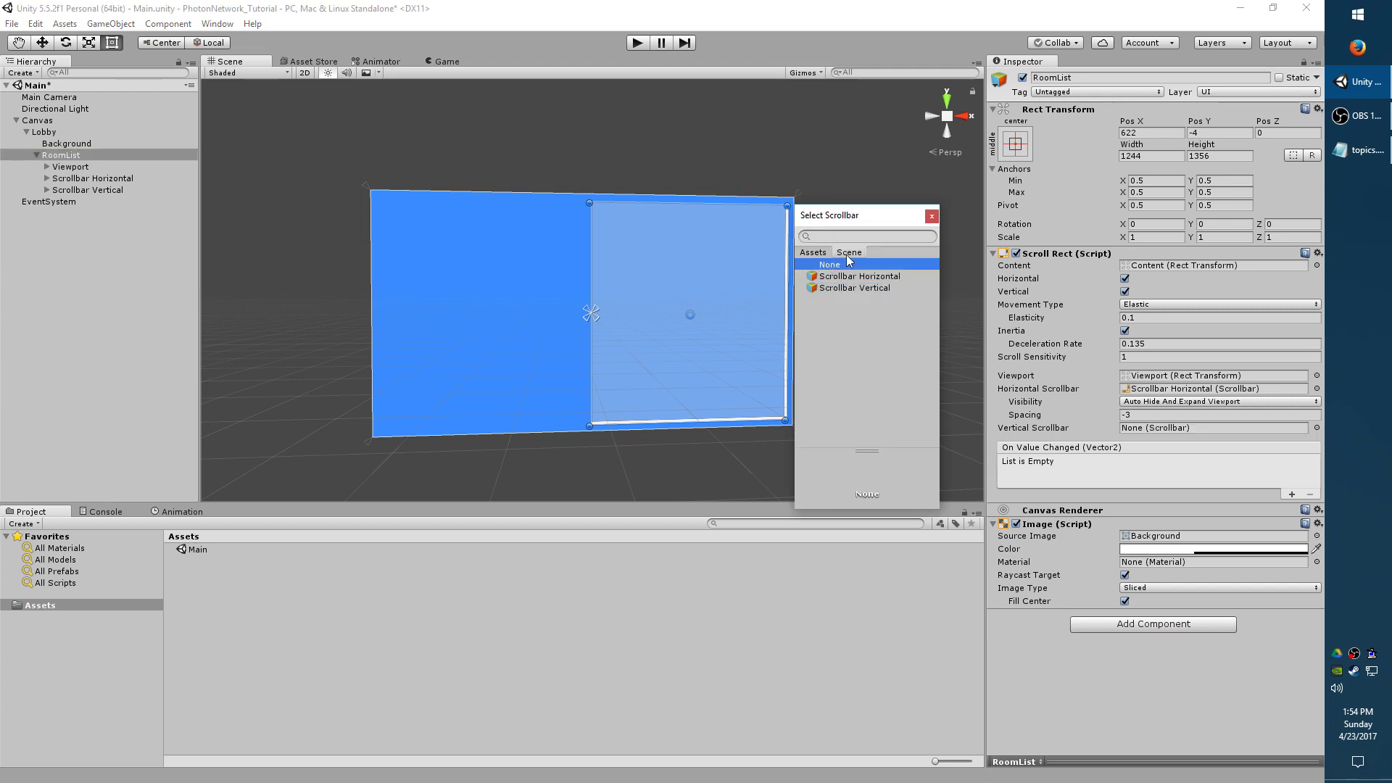
left_click(932, 216)
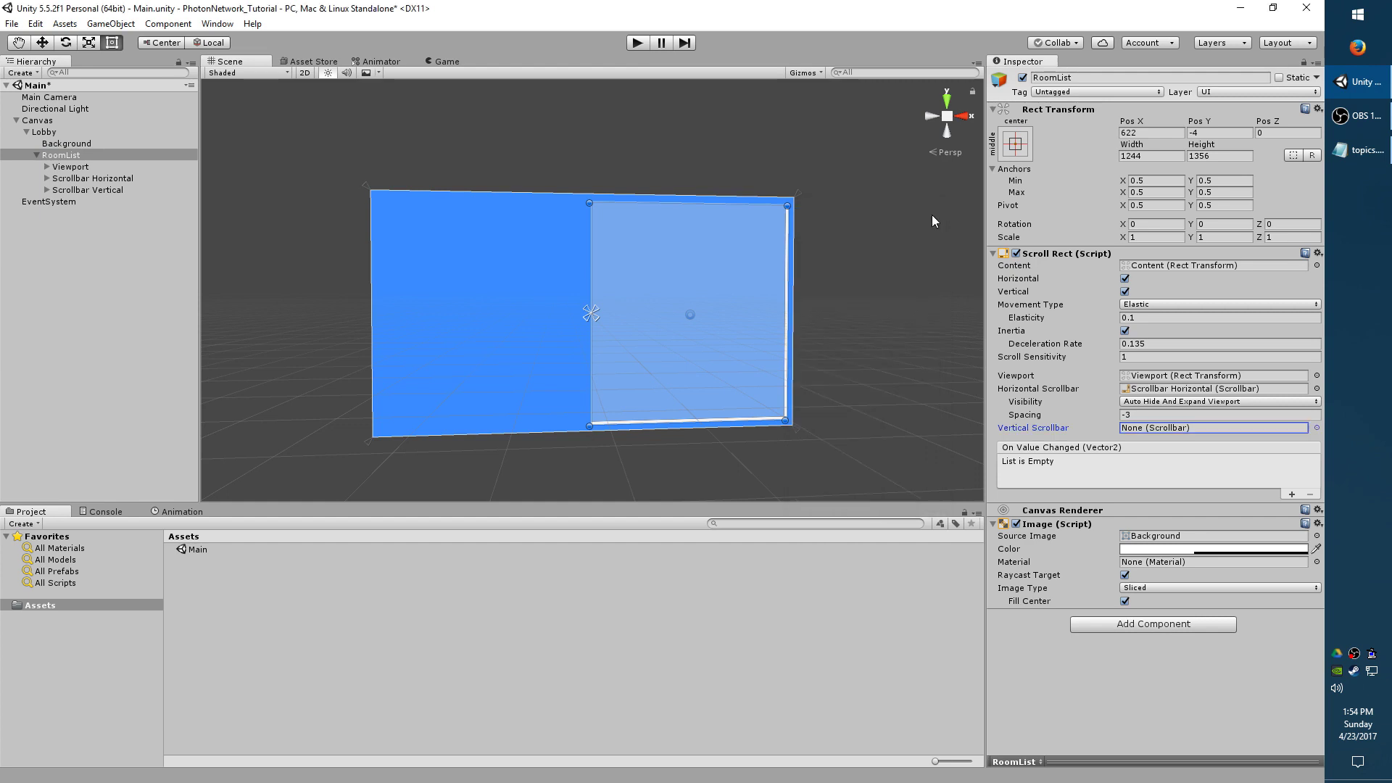
left_click(1316, 388)
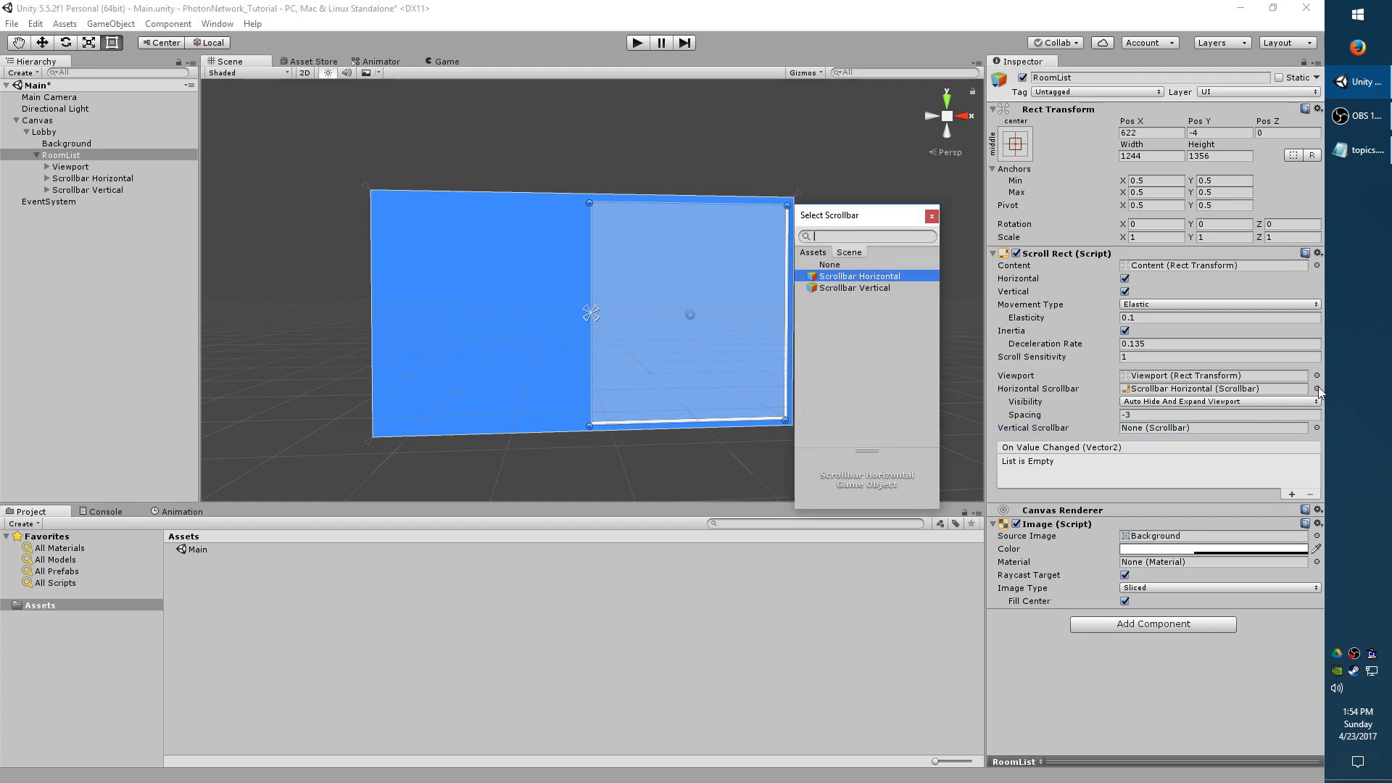
left_click(830, 266)
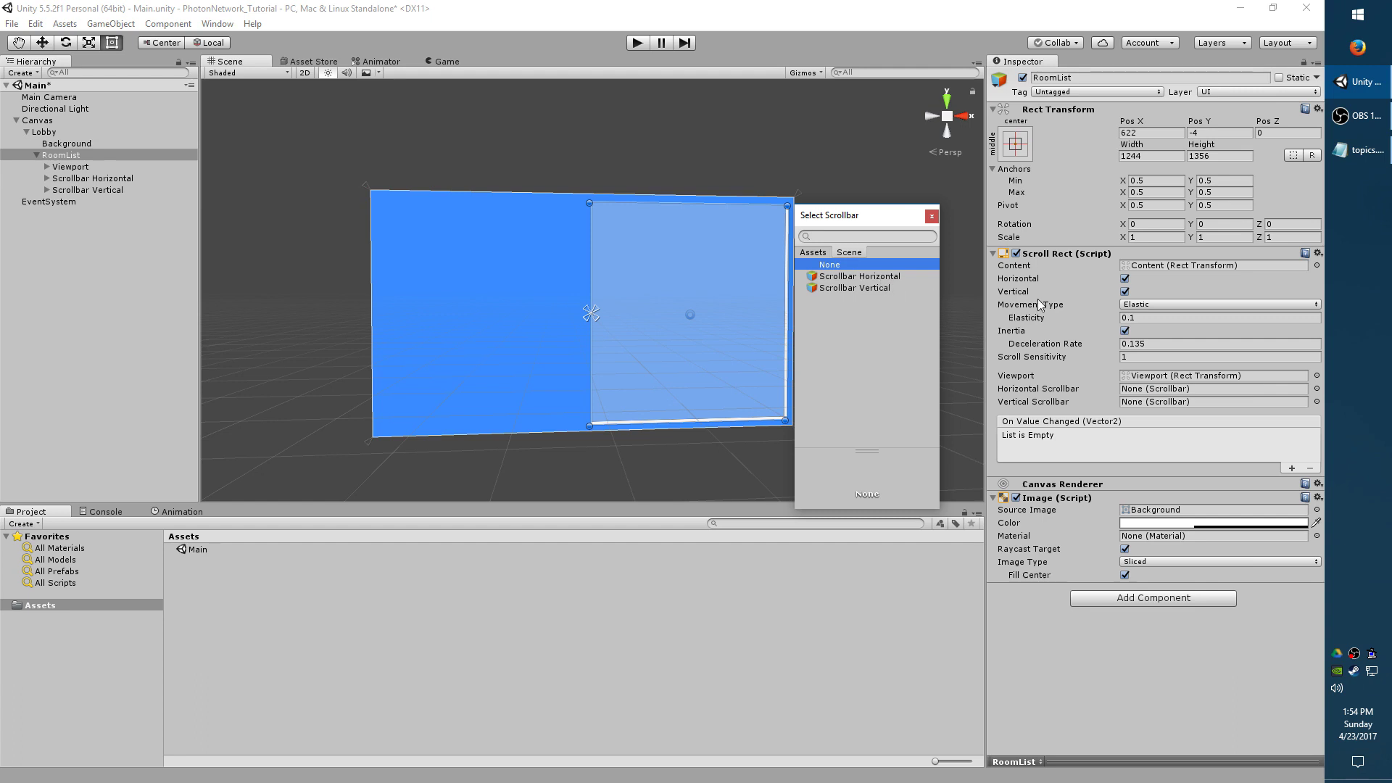
left_click(932, 216)
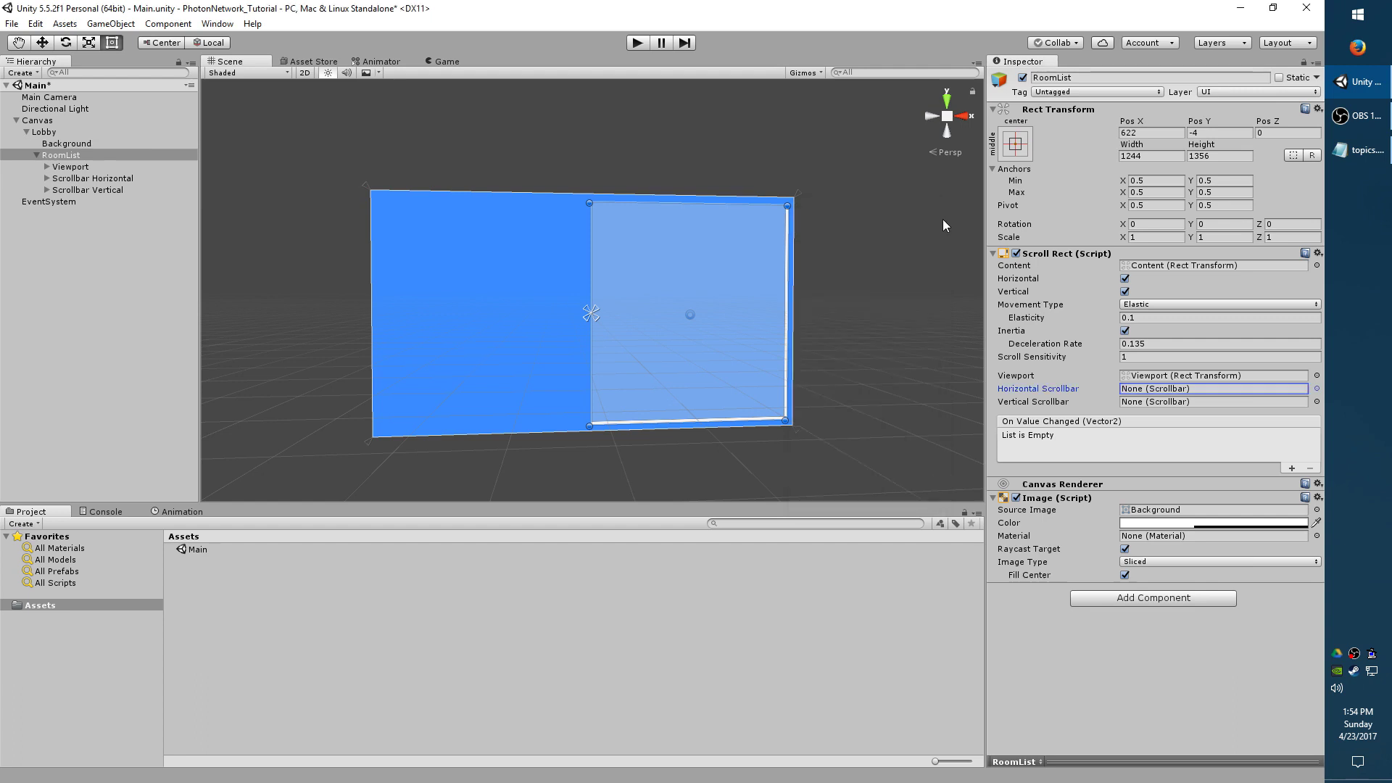
left_click(1125, 279)
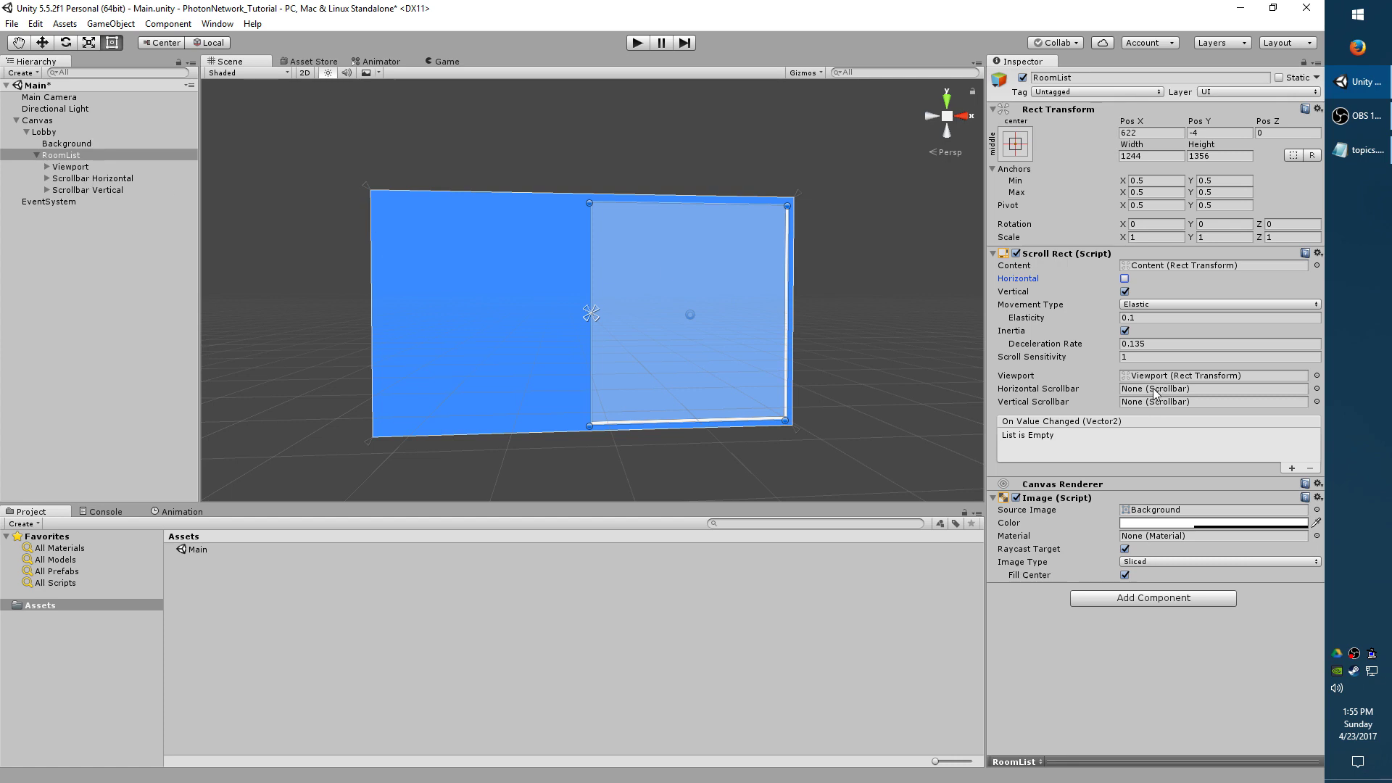
left_click(87, 179)
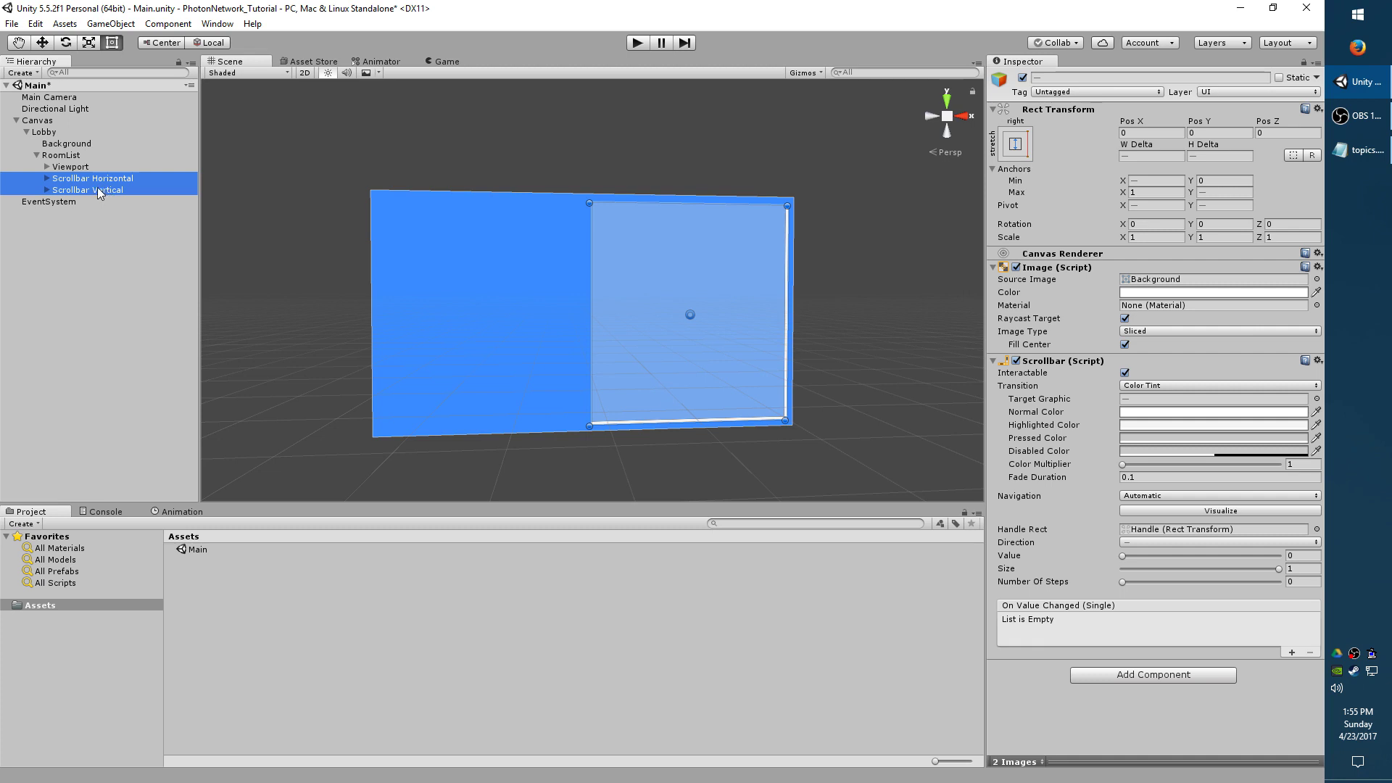
Delete both scrollbar objects and select the Viewport's Content object.
key("Delete")
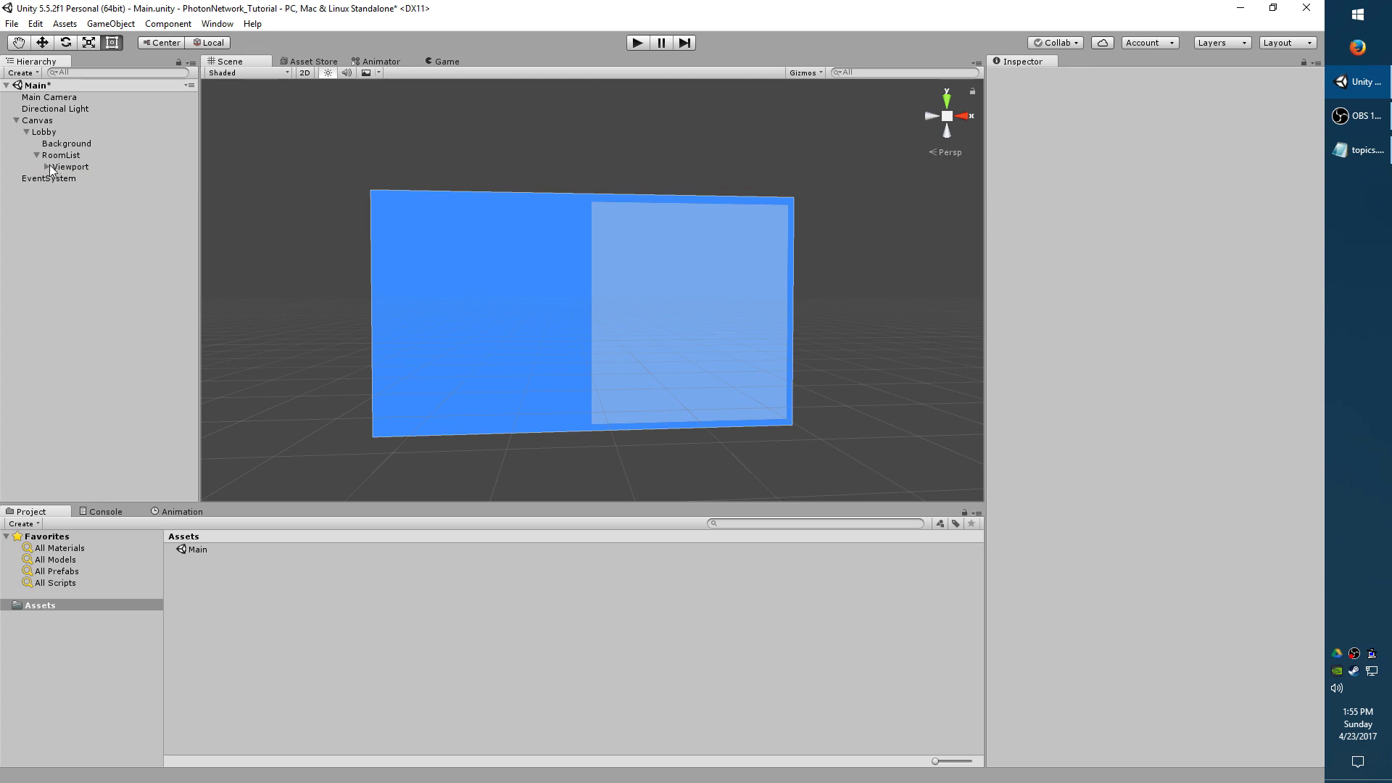
left_click(46, 166)
left_click(79, 178)
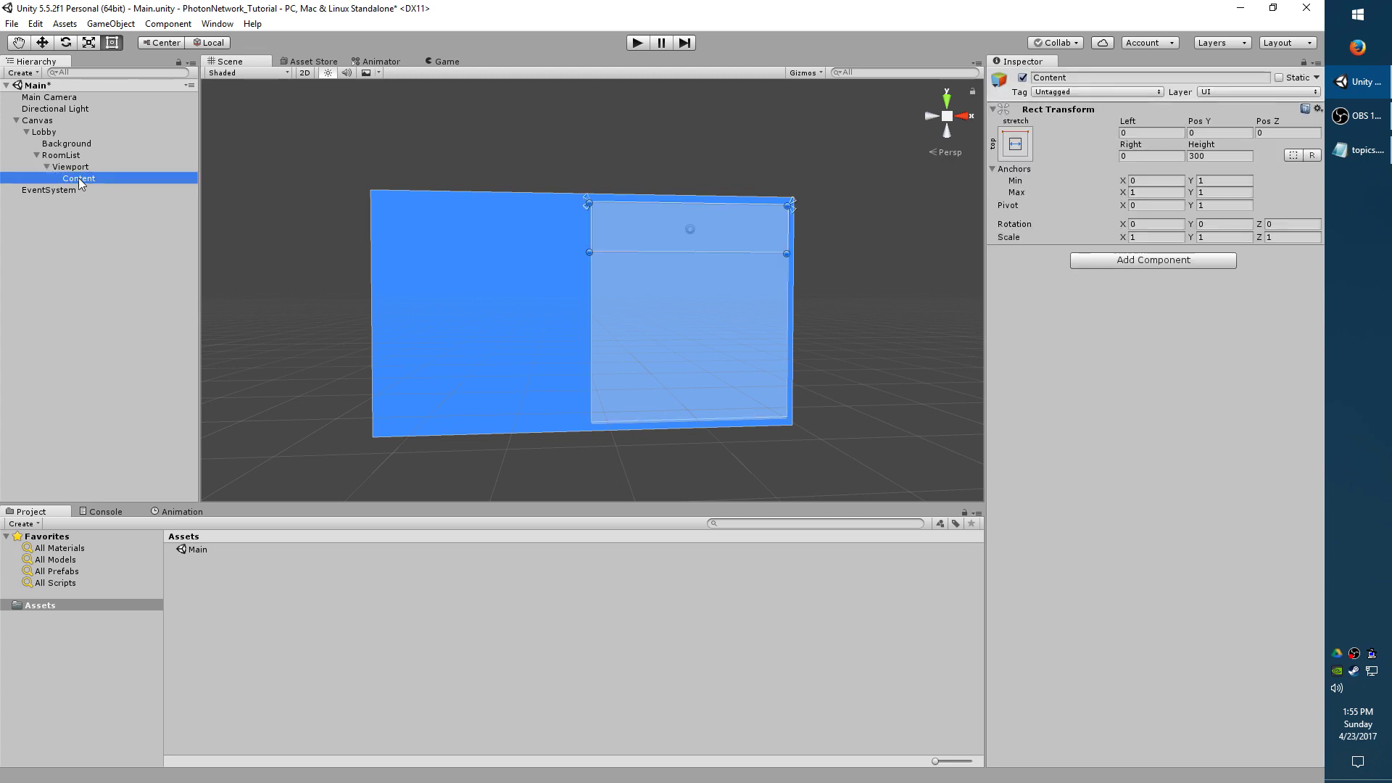
Add a Vertical Layout Group and a Content Size Fitter with Vertical Fit set to Min Size.
left_click(1141, 261)
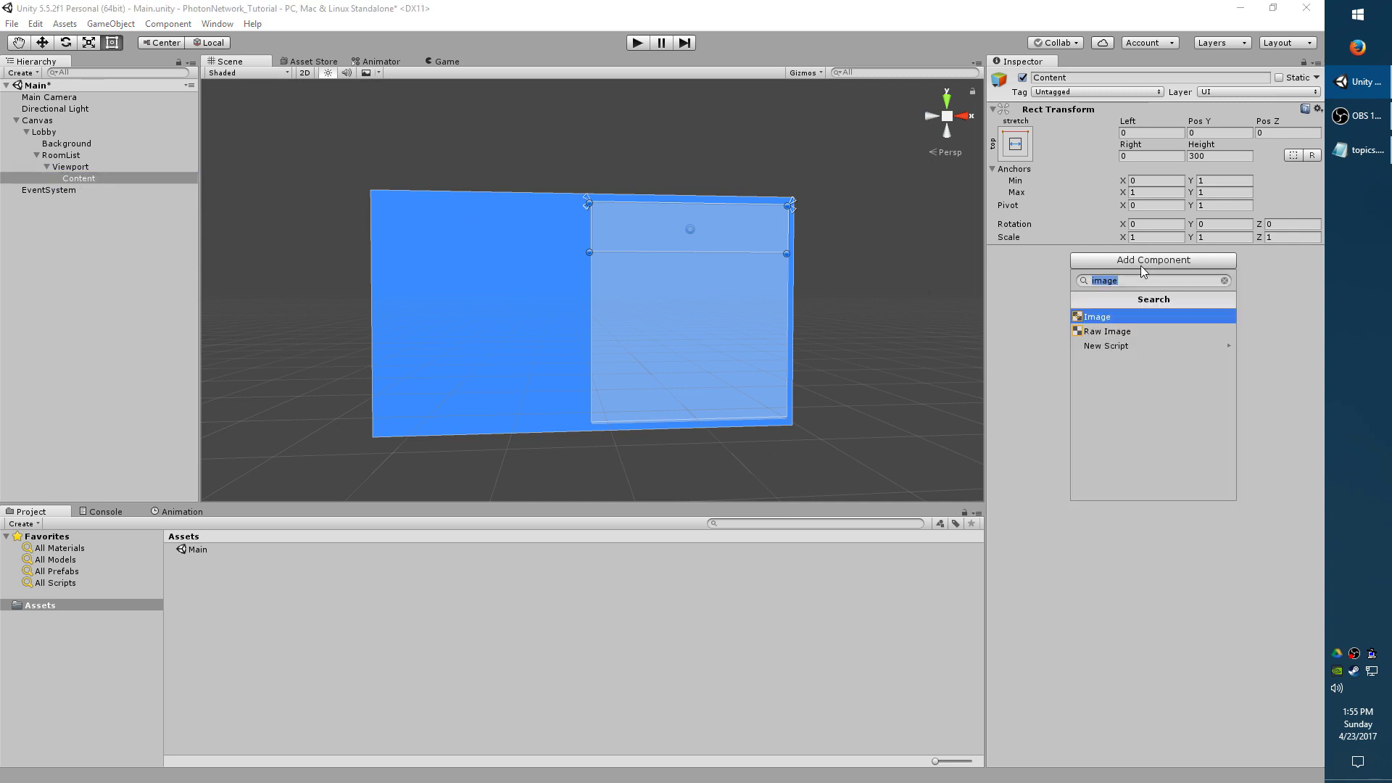
type("Verti")
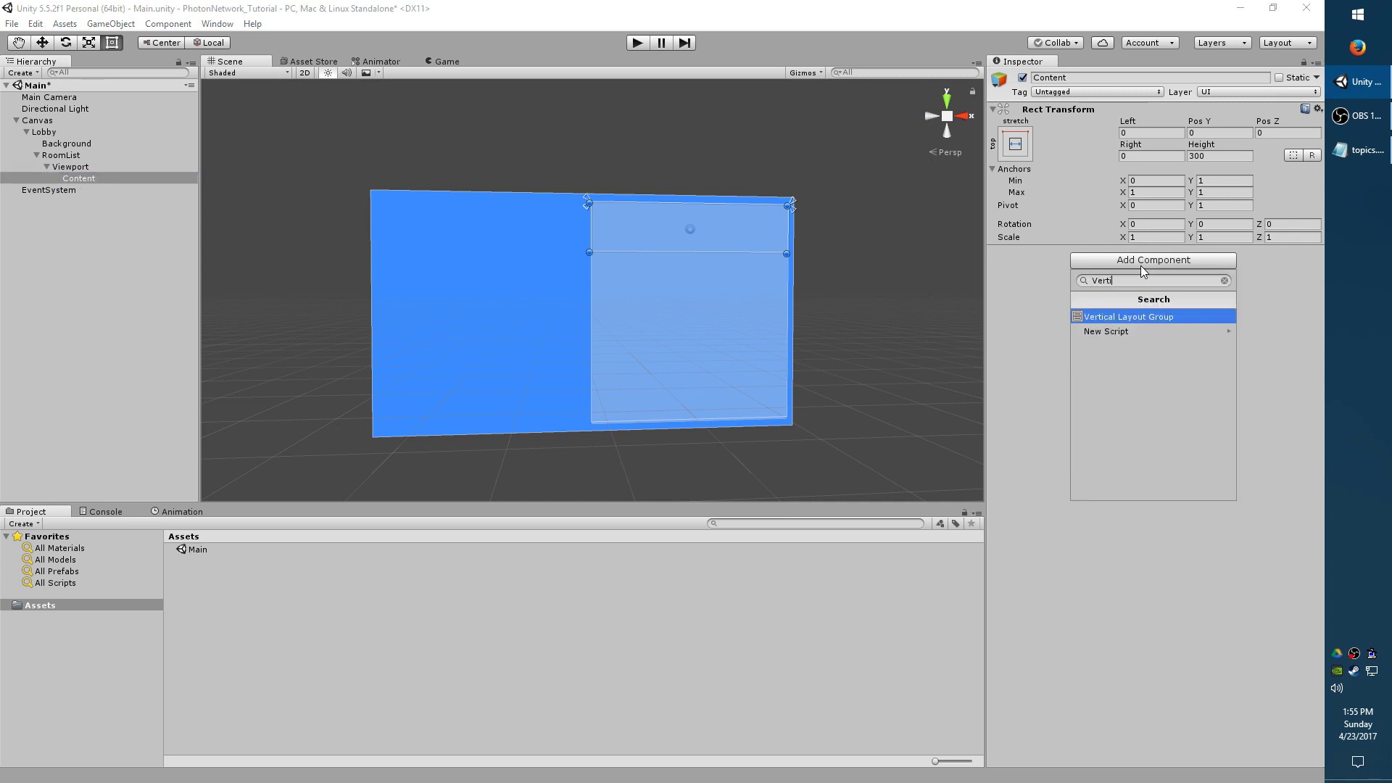
key("Return")
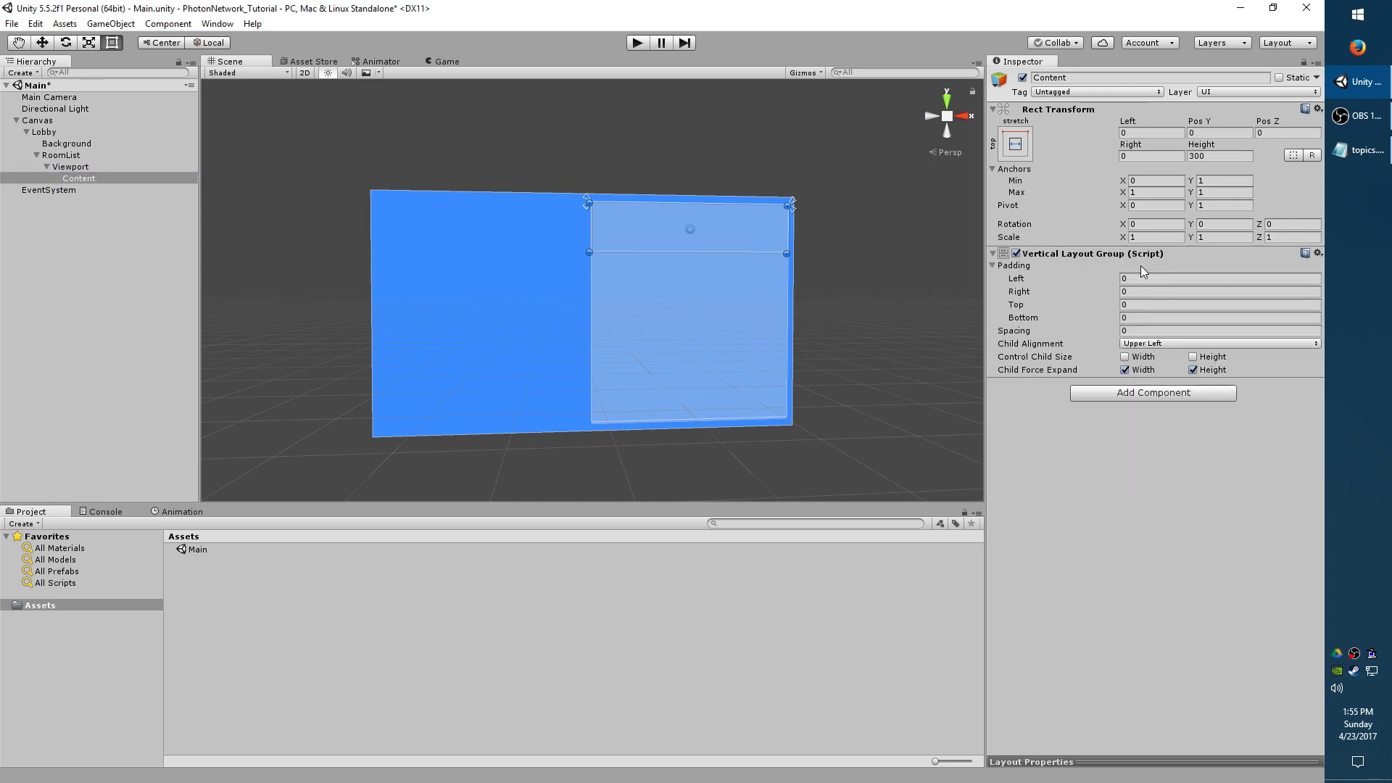
left_click(1160, 393)
type("content")
key("Return")
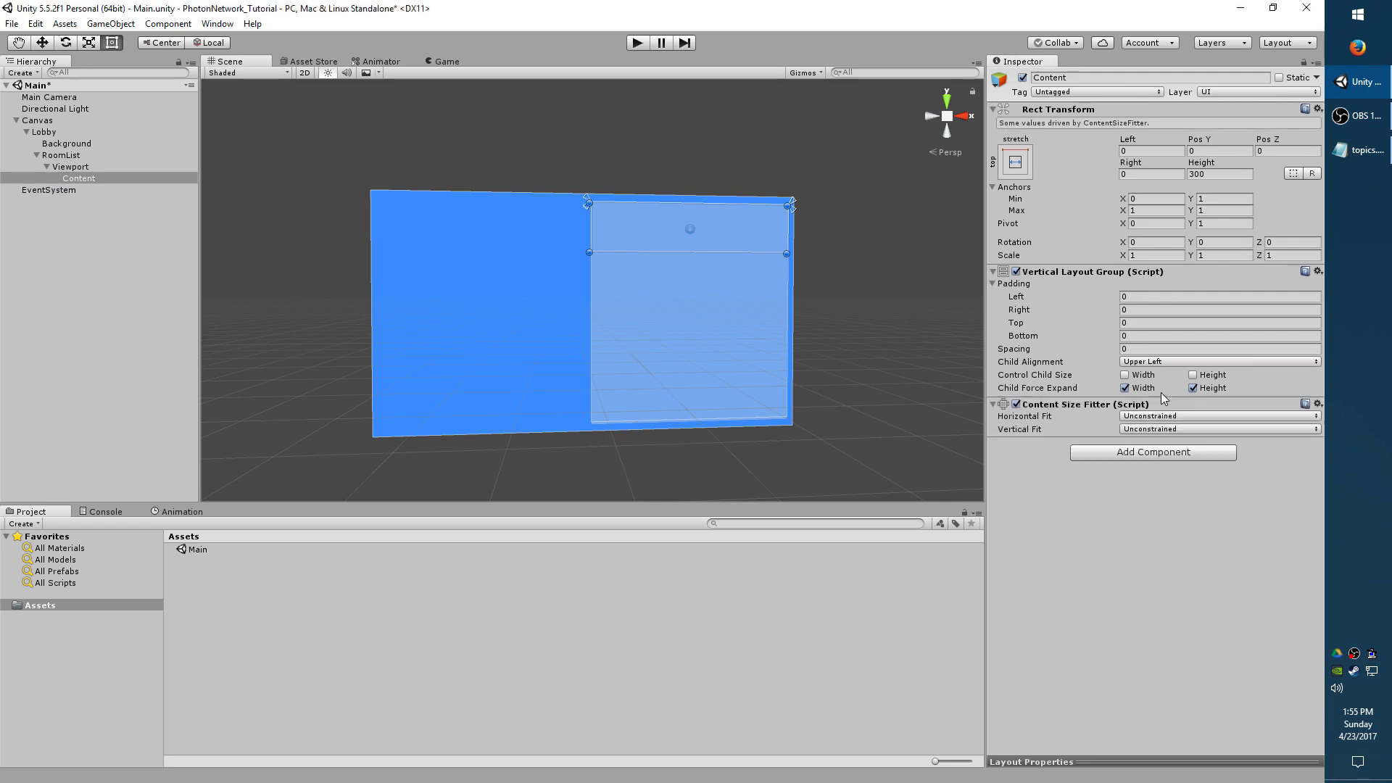
left_click(1138, 429)
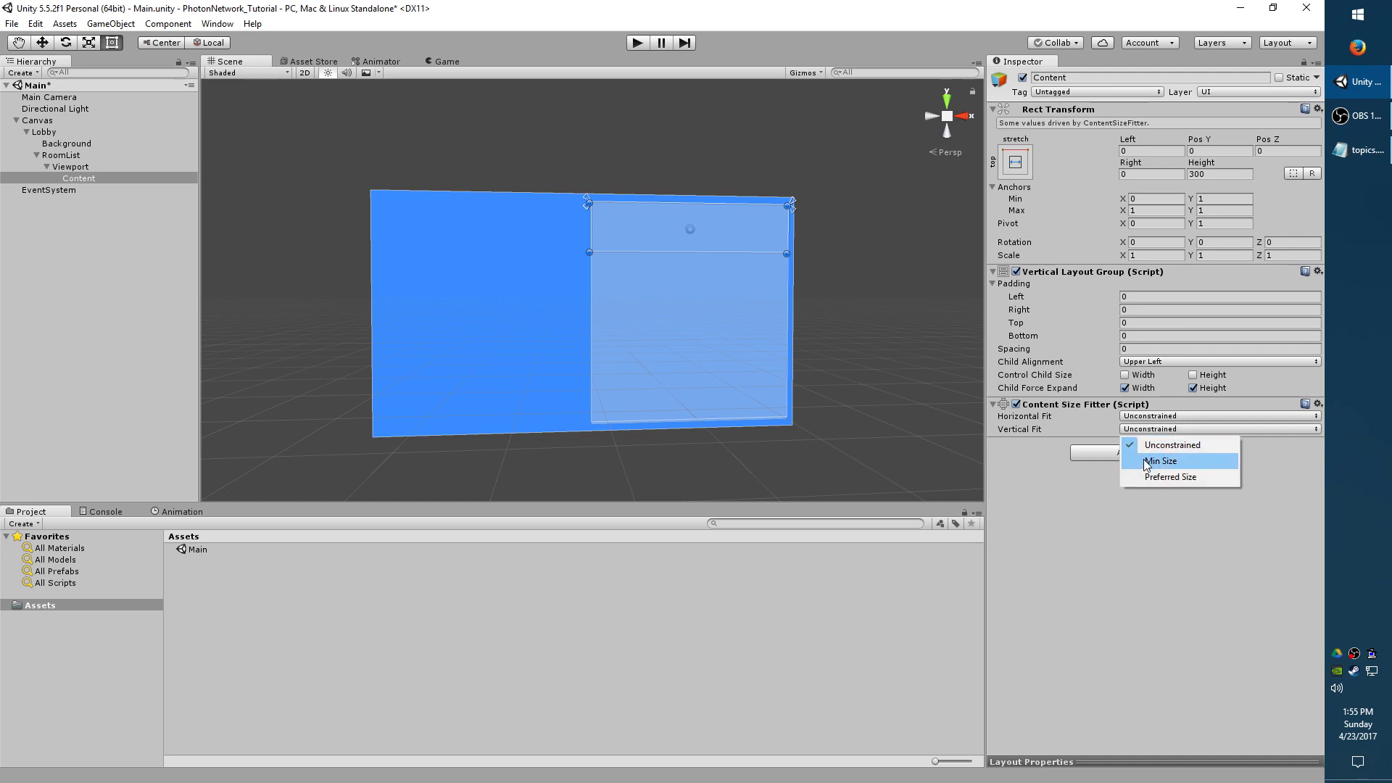
left_click(1146, 462)
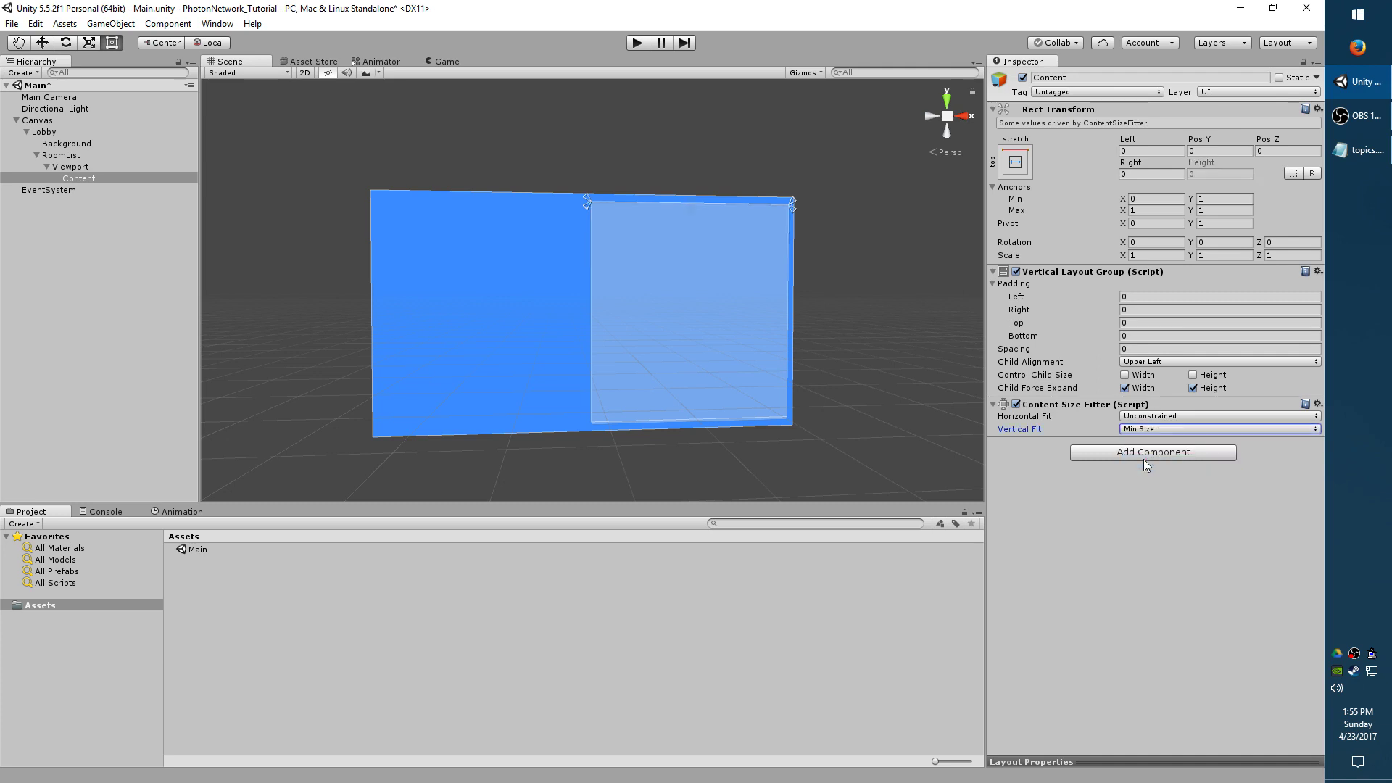
Turn off Child Force Expand, align children Upper Center, and rename Content to RoomLayoutGroup.
left_click(1124, 389)
left_click(1192, 388)
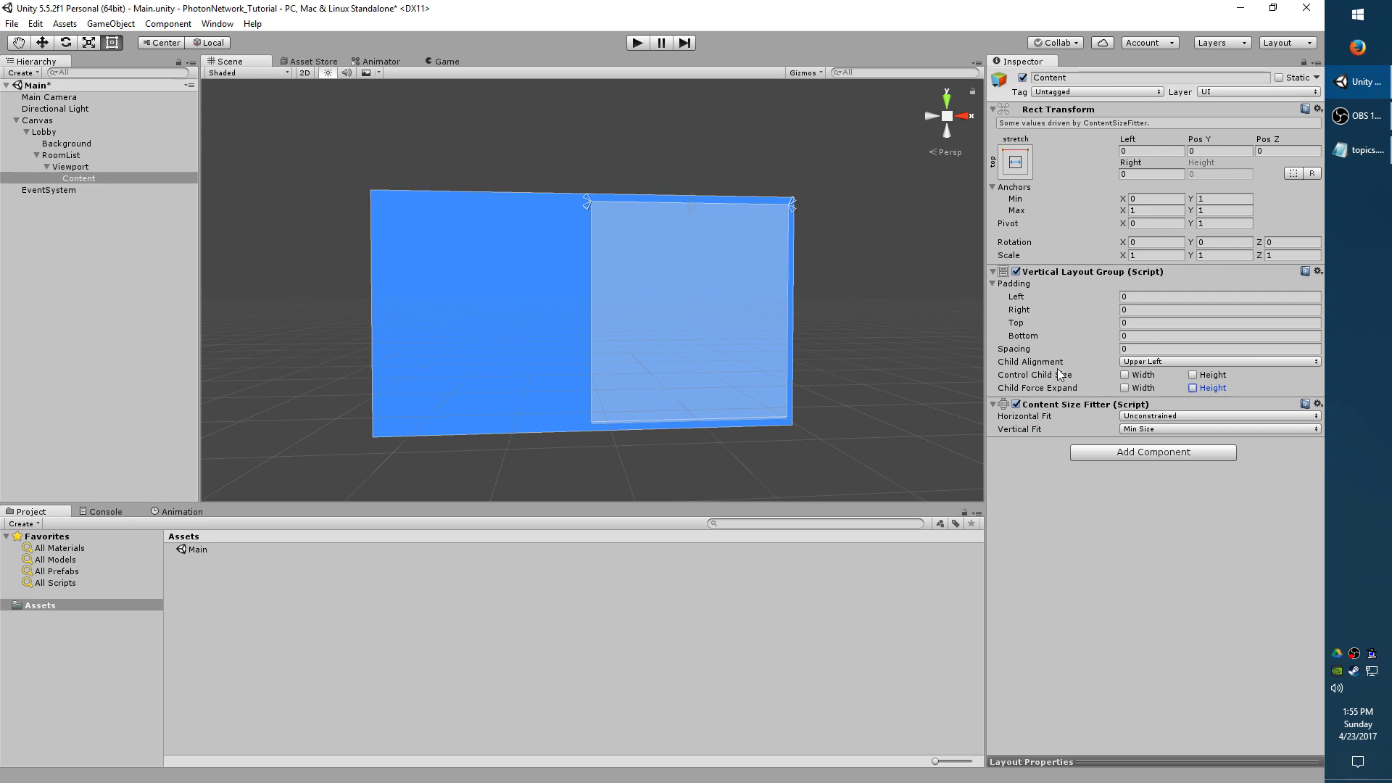
left_click(1140, 368)
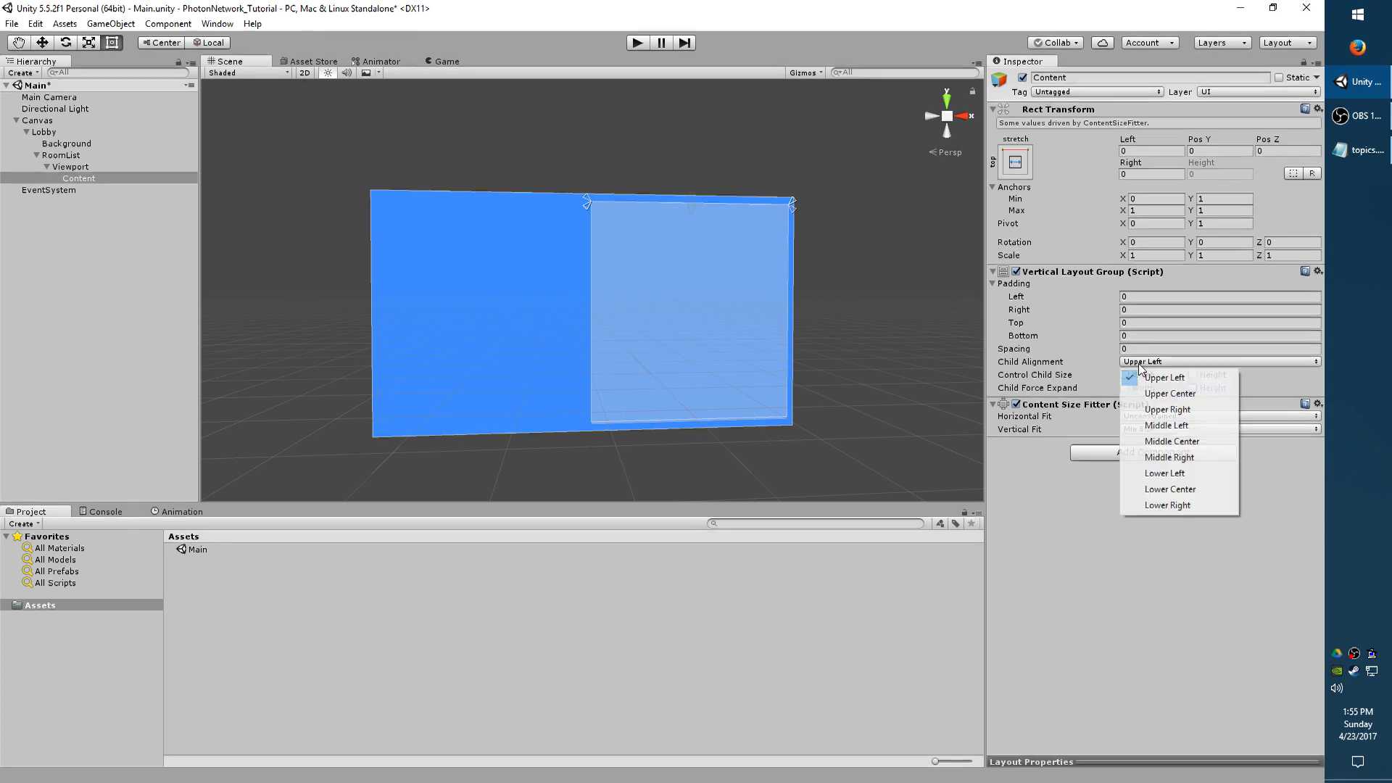
left_click(1152, 395)
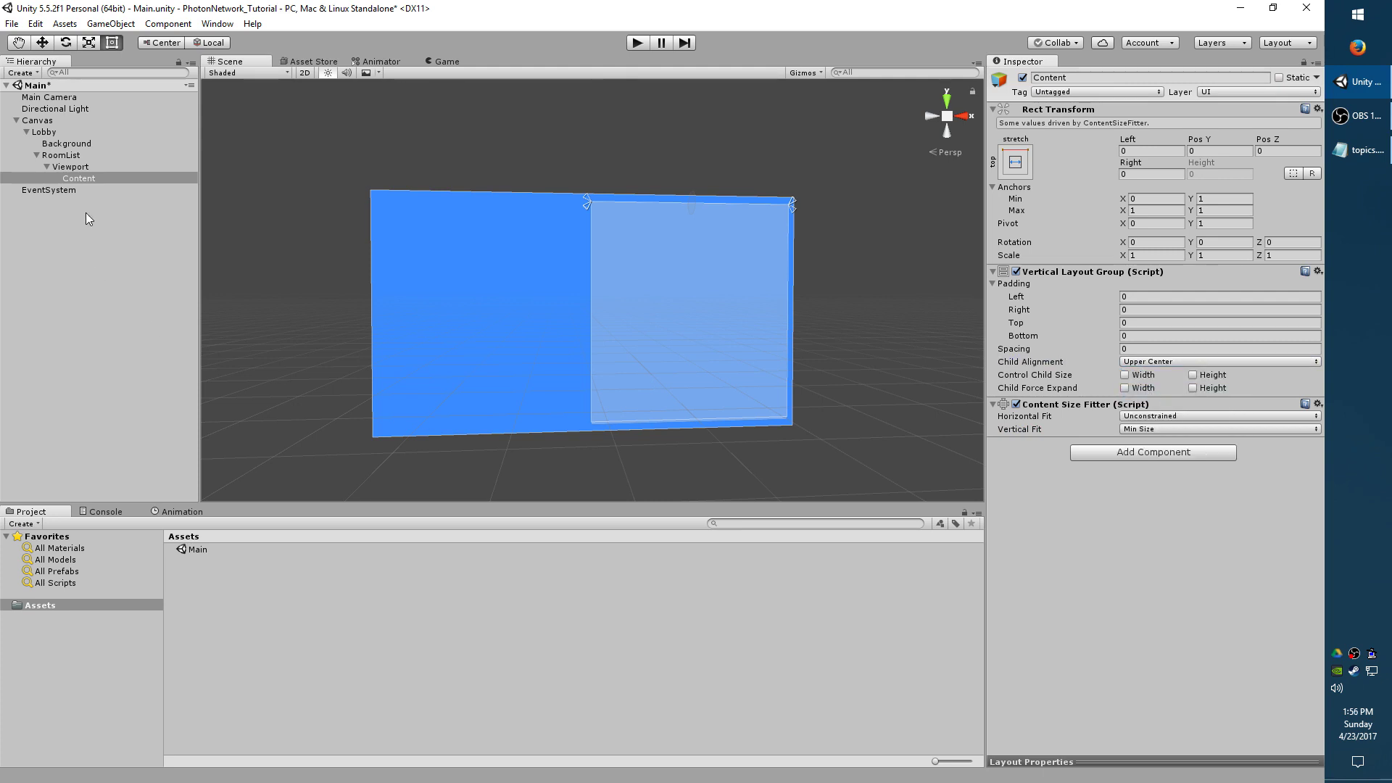
left_click(96, 181)
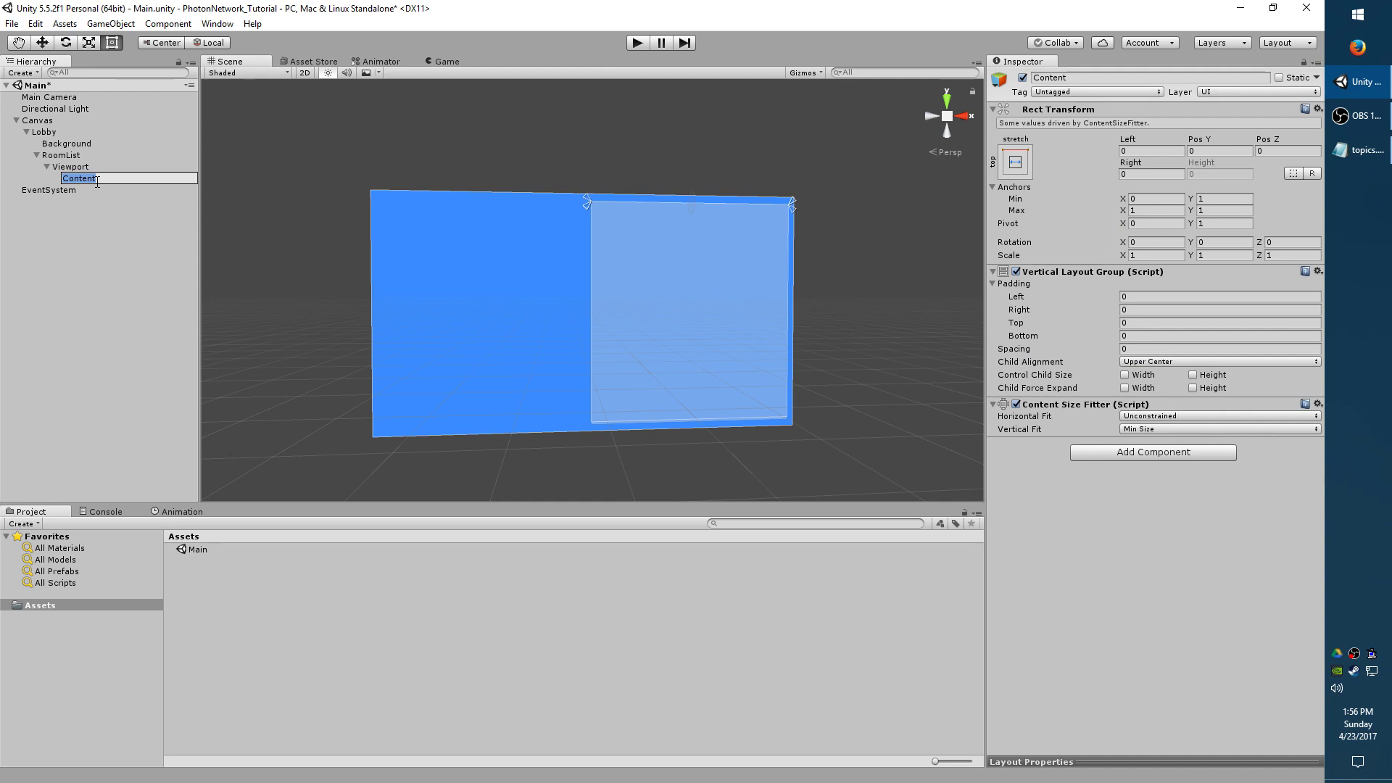
type("RoomLayoutGroup")
key("Return")
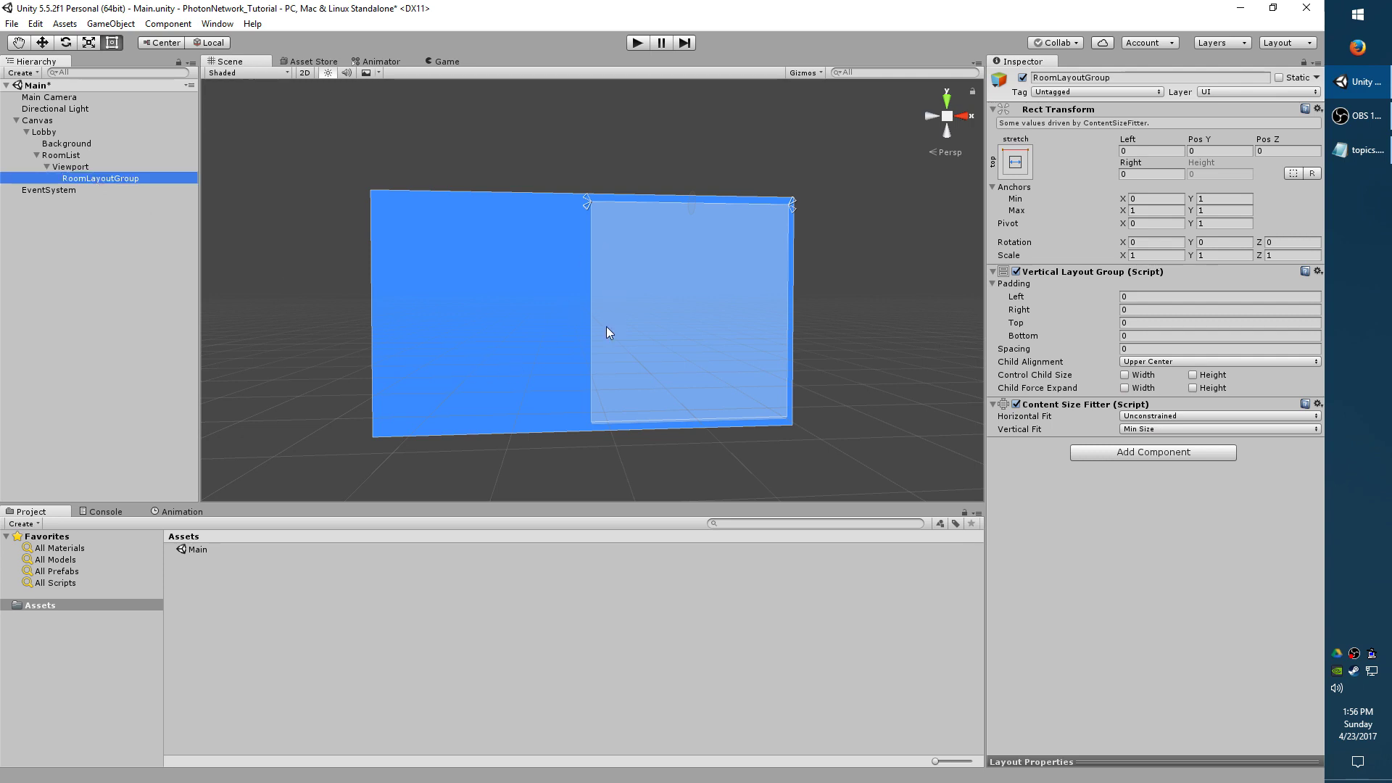
Create an empty object named RoomListing under Canvas.
left_click(43, 120)
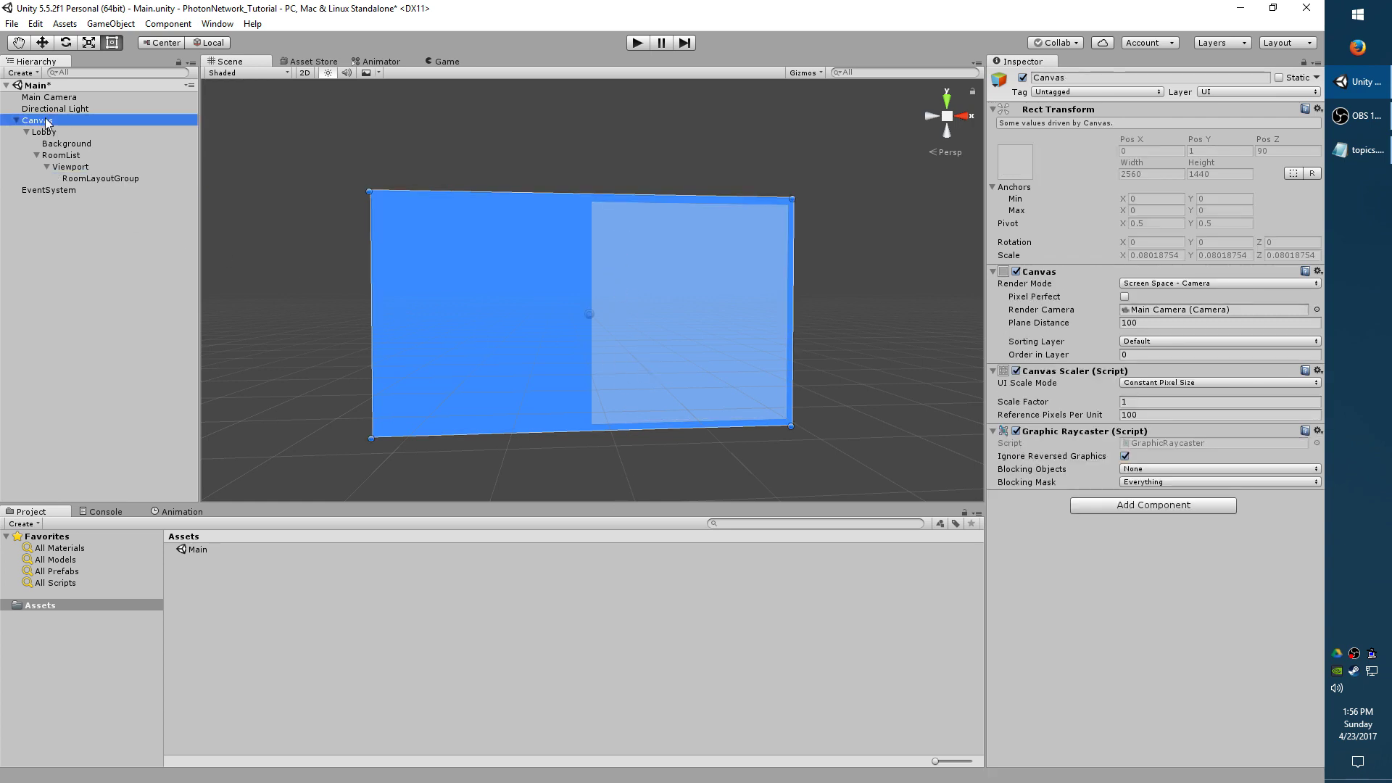
right_click(68, 120)
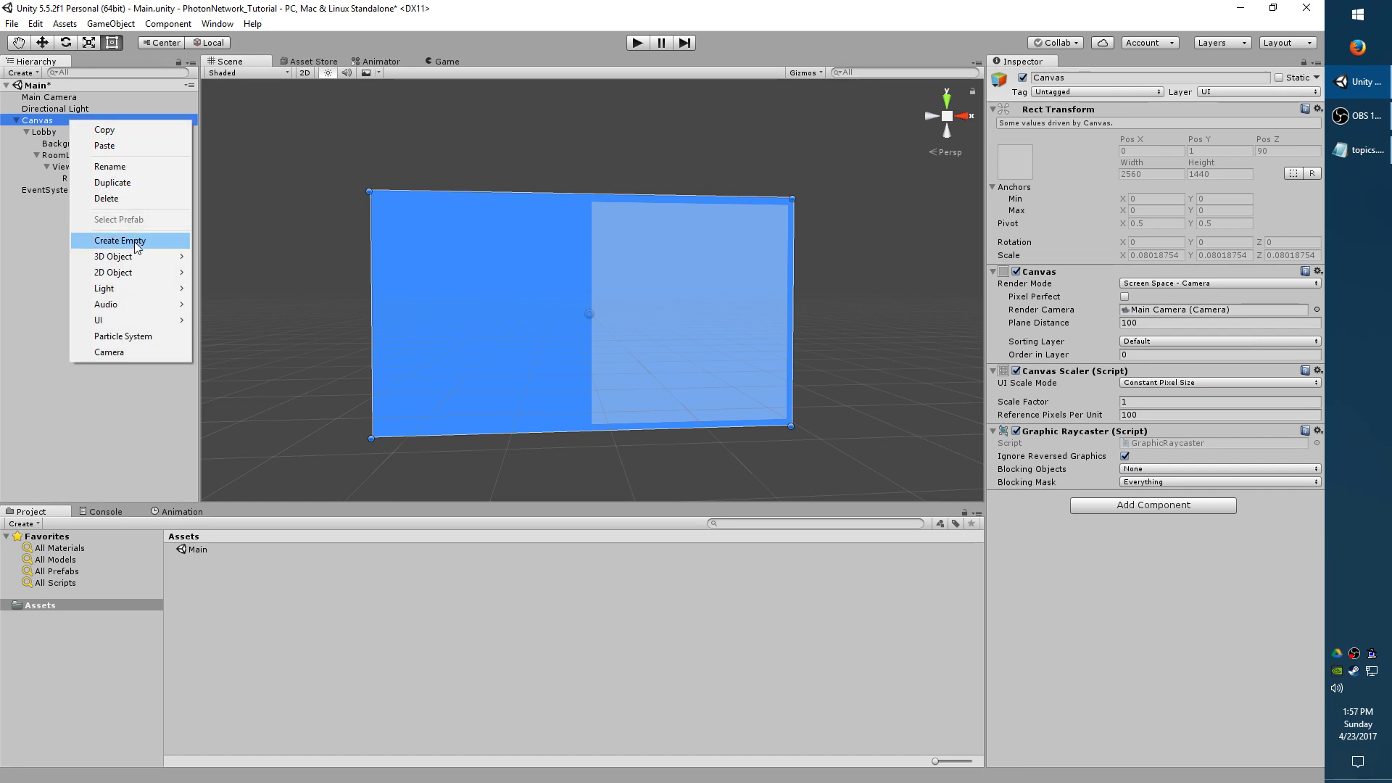
left_click(137, 243)
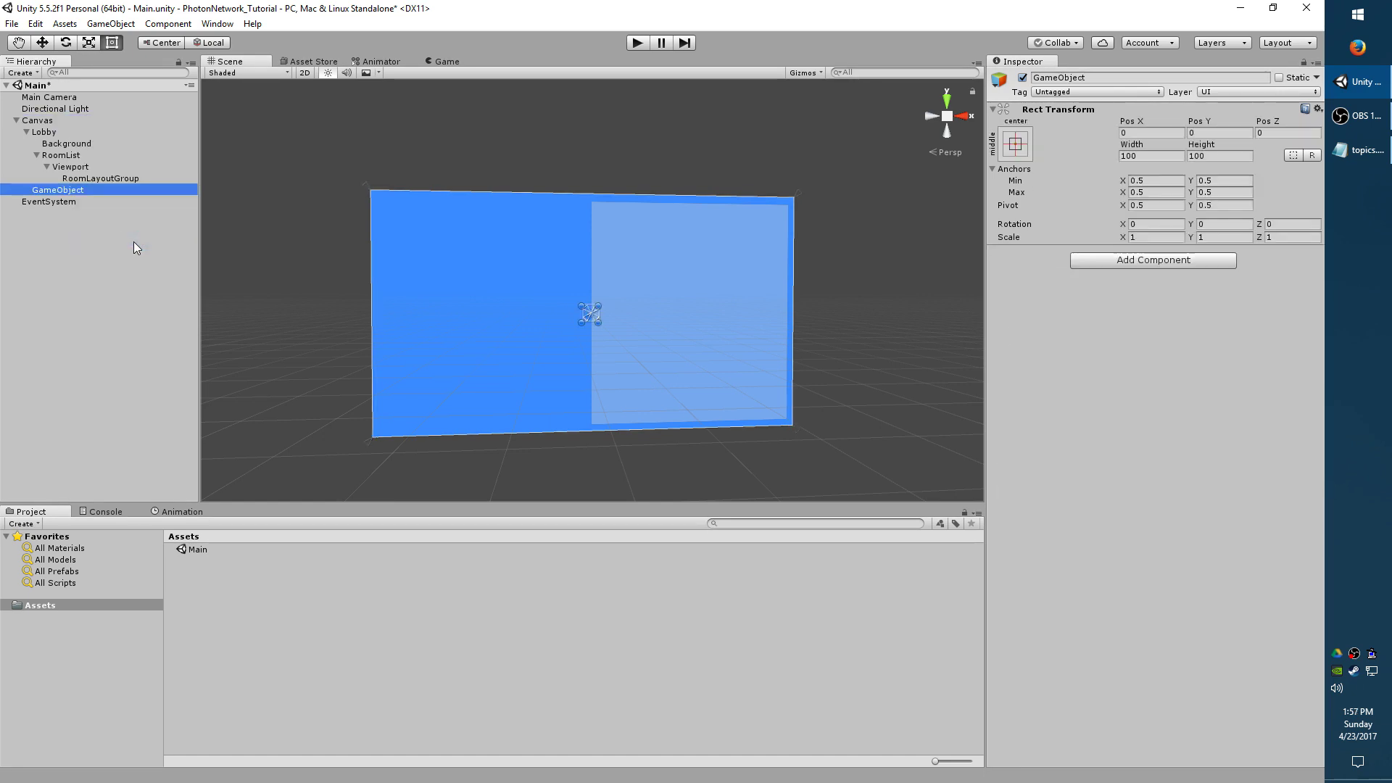
key("F2")
type("RoomListing")
key("Return")
Add an Image to RoomListing and resize it to a 1198×150 bar atop the list.
left_click(1138, 263)
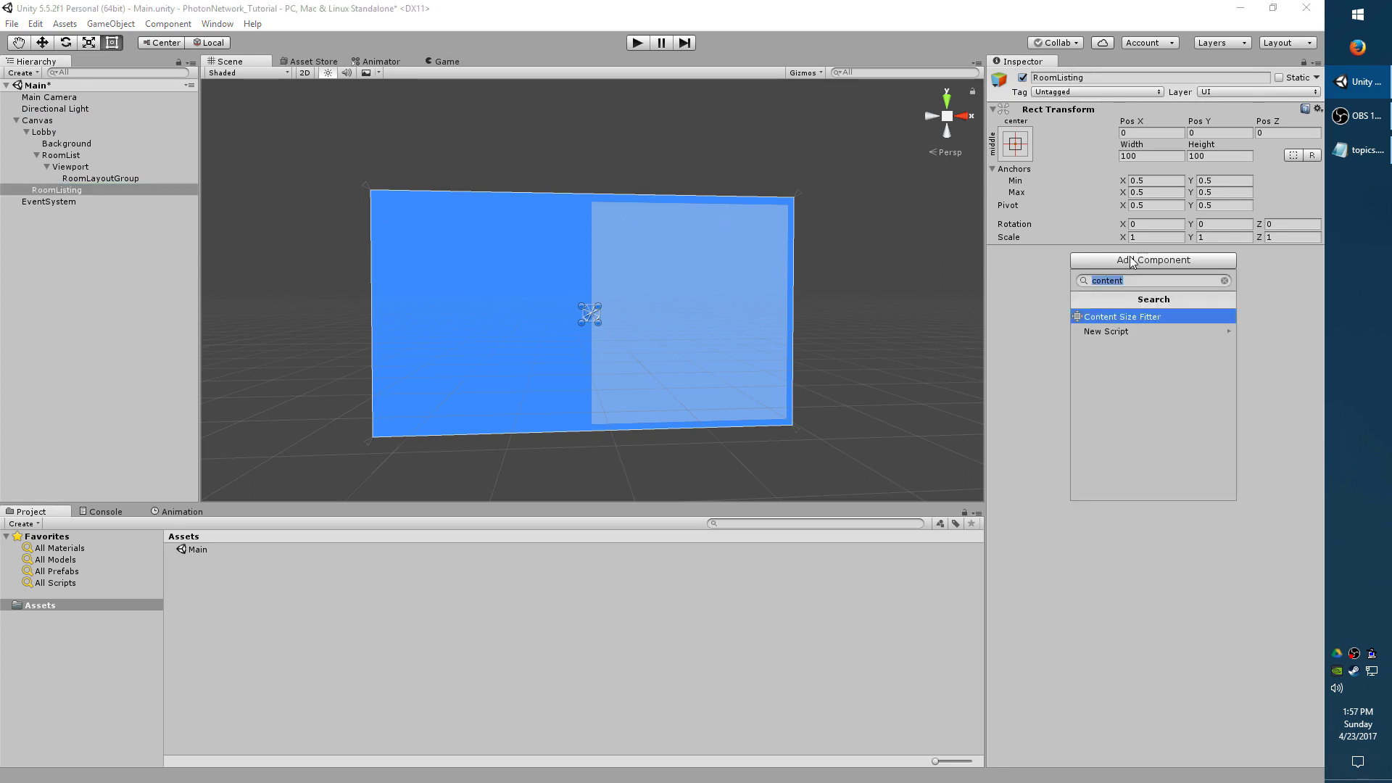
type("image")
key("Return")
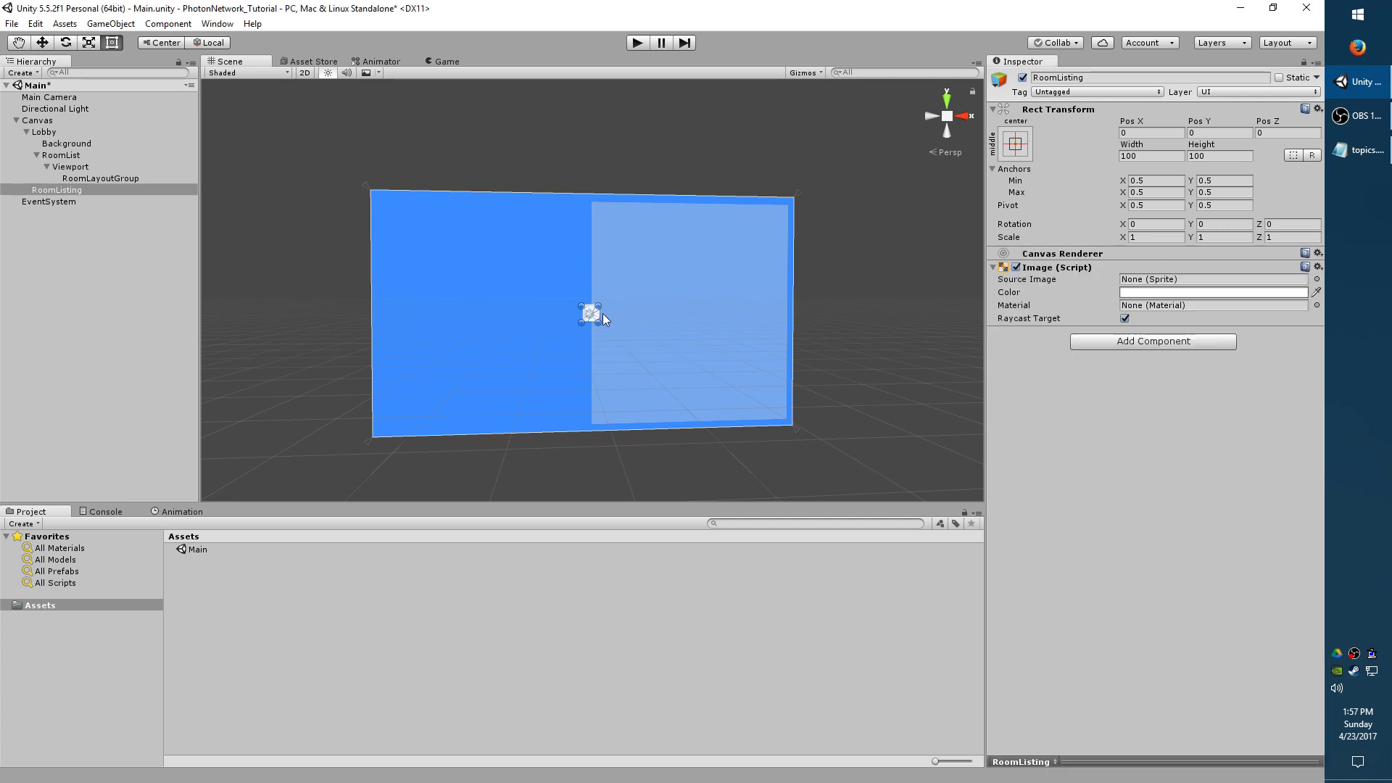
scroll(680, 475, "up", 2)
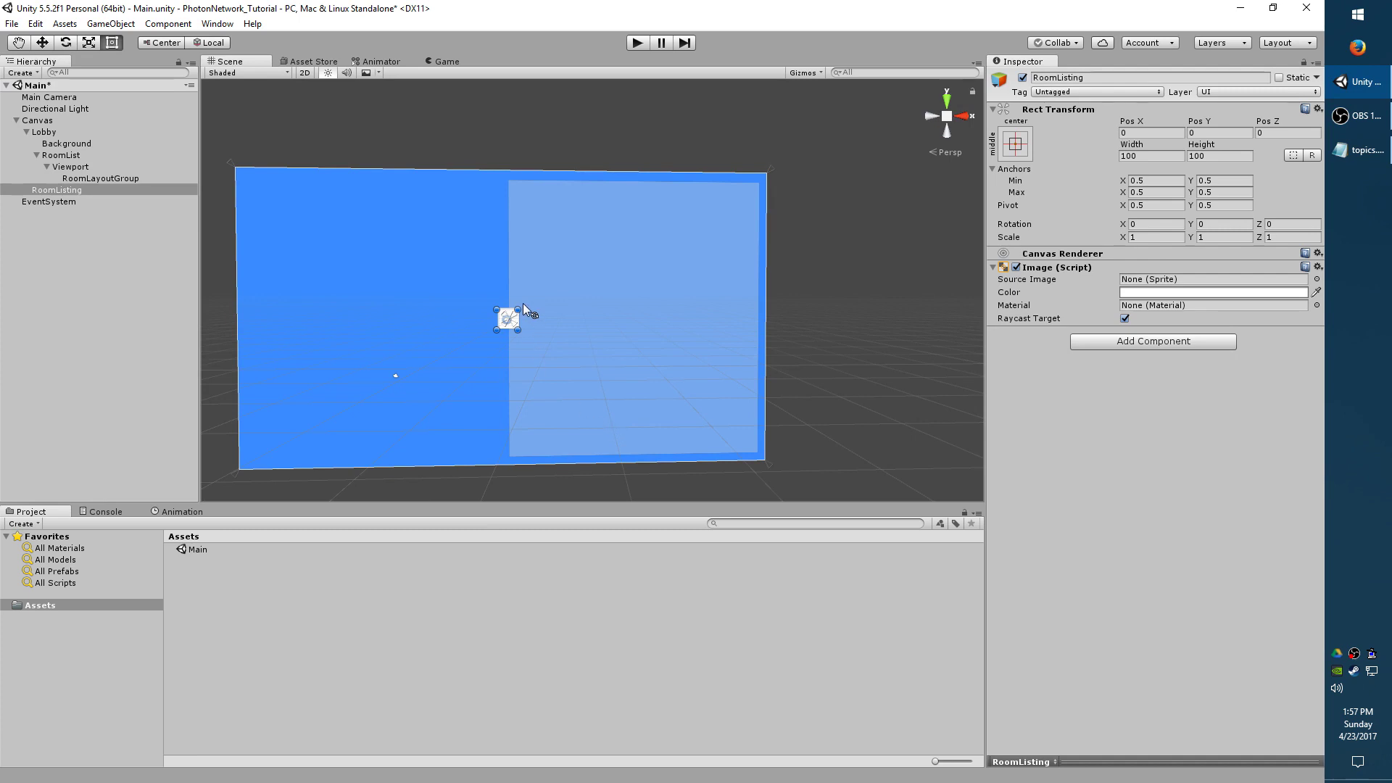
left_click_drag(517, 307, 752, 189)
left_click_drag(497, 334, 512, 212)
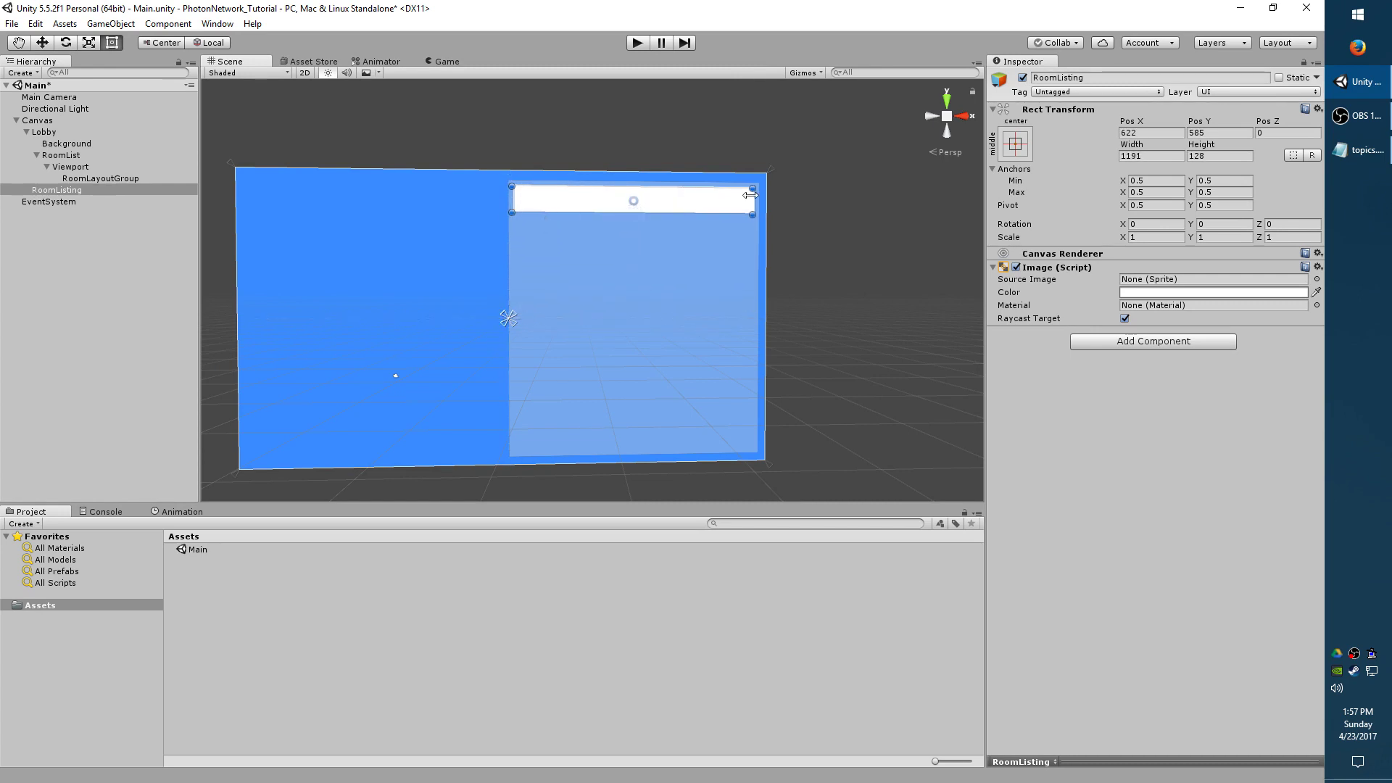
left_click_drag(753, 200, 732, 218)
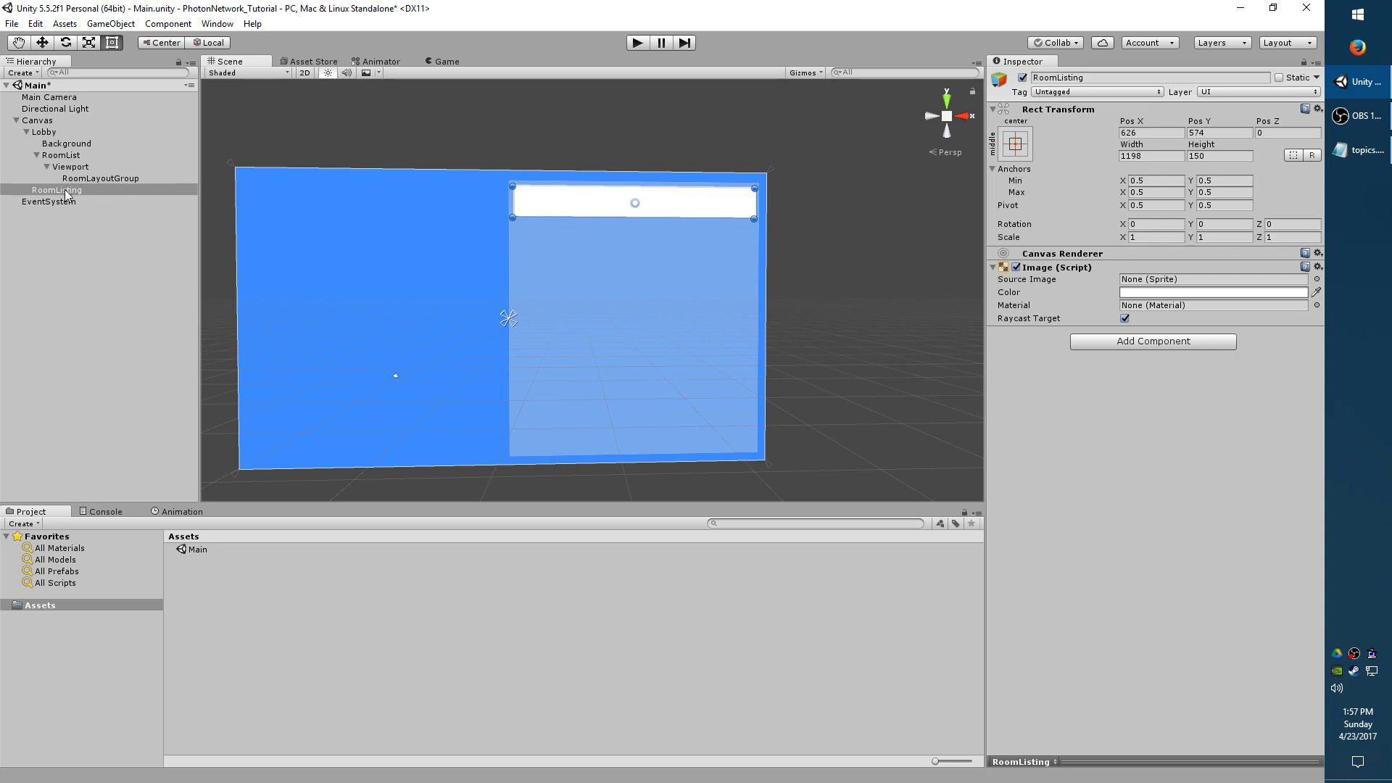
Add Layout Element and Button components to RoomListing.
left_click(1198, 346)
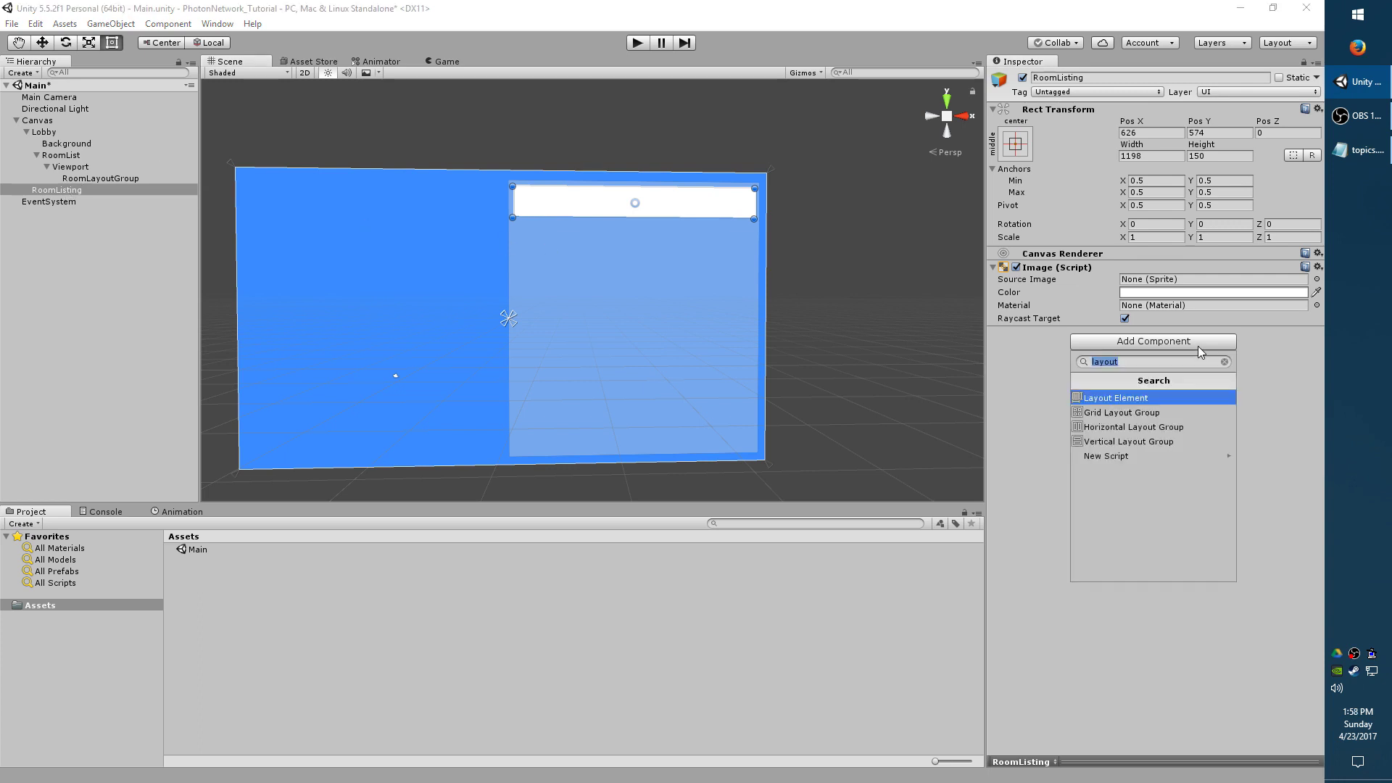
type("layout ele")
left_click(1128, 398)
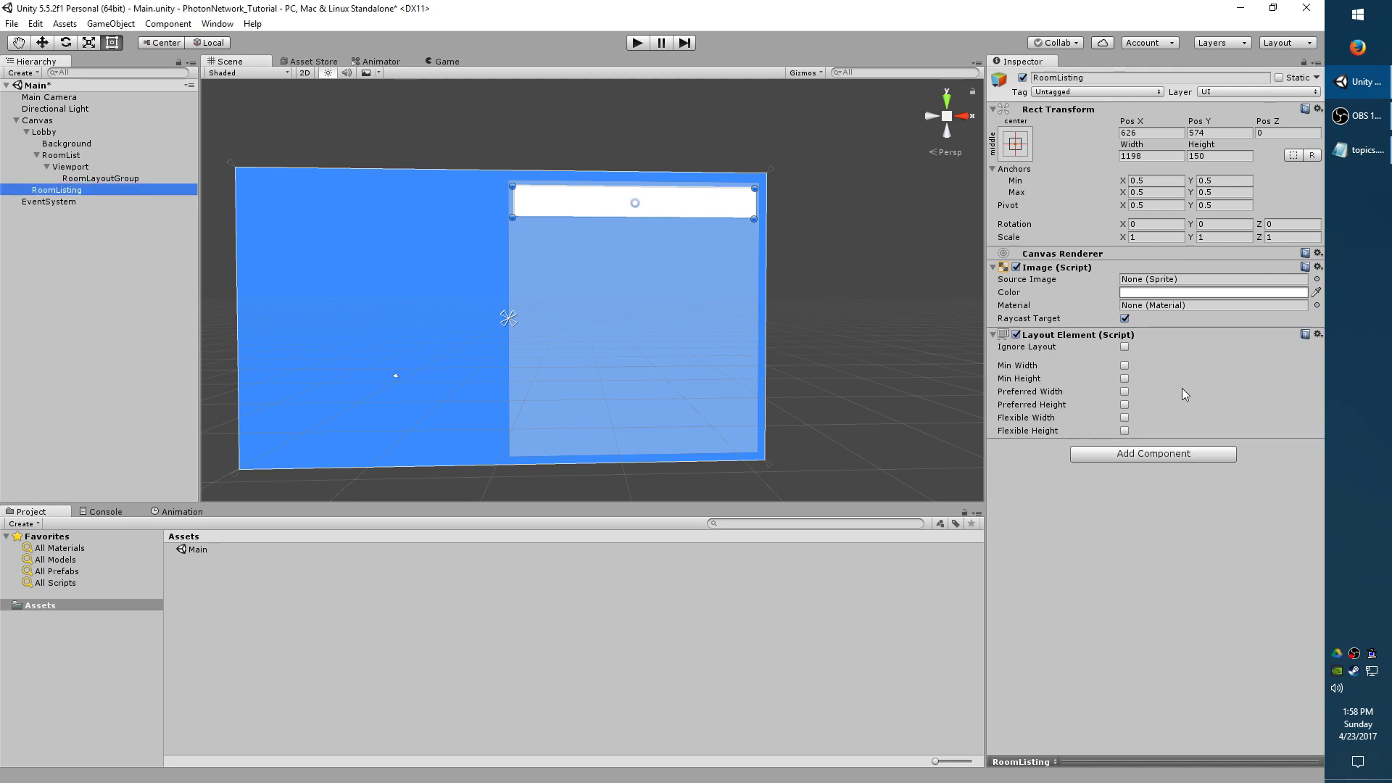
left_click(1159, 454)
type("button")
key("Return")
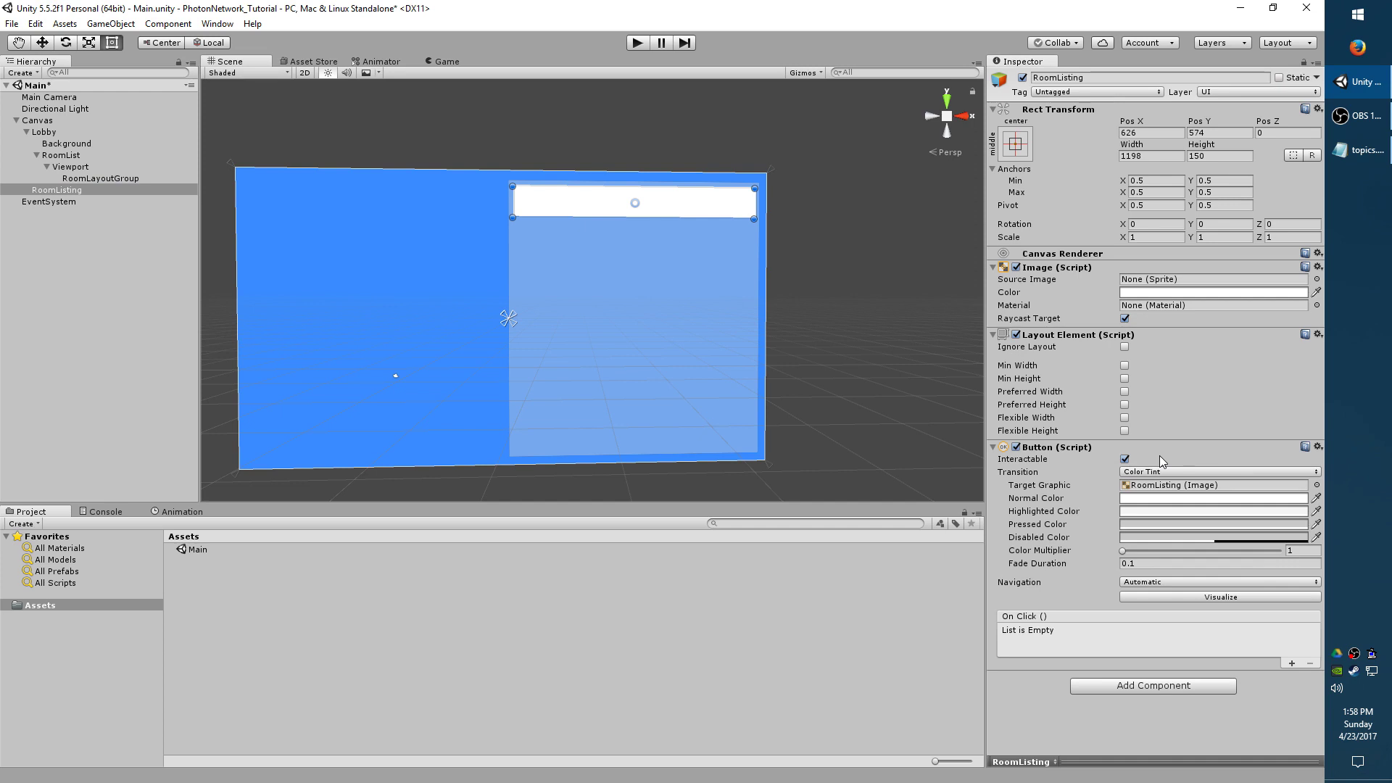
Create an empty child named RoomNameText under RoomListing.
left_click(80, 190)
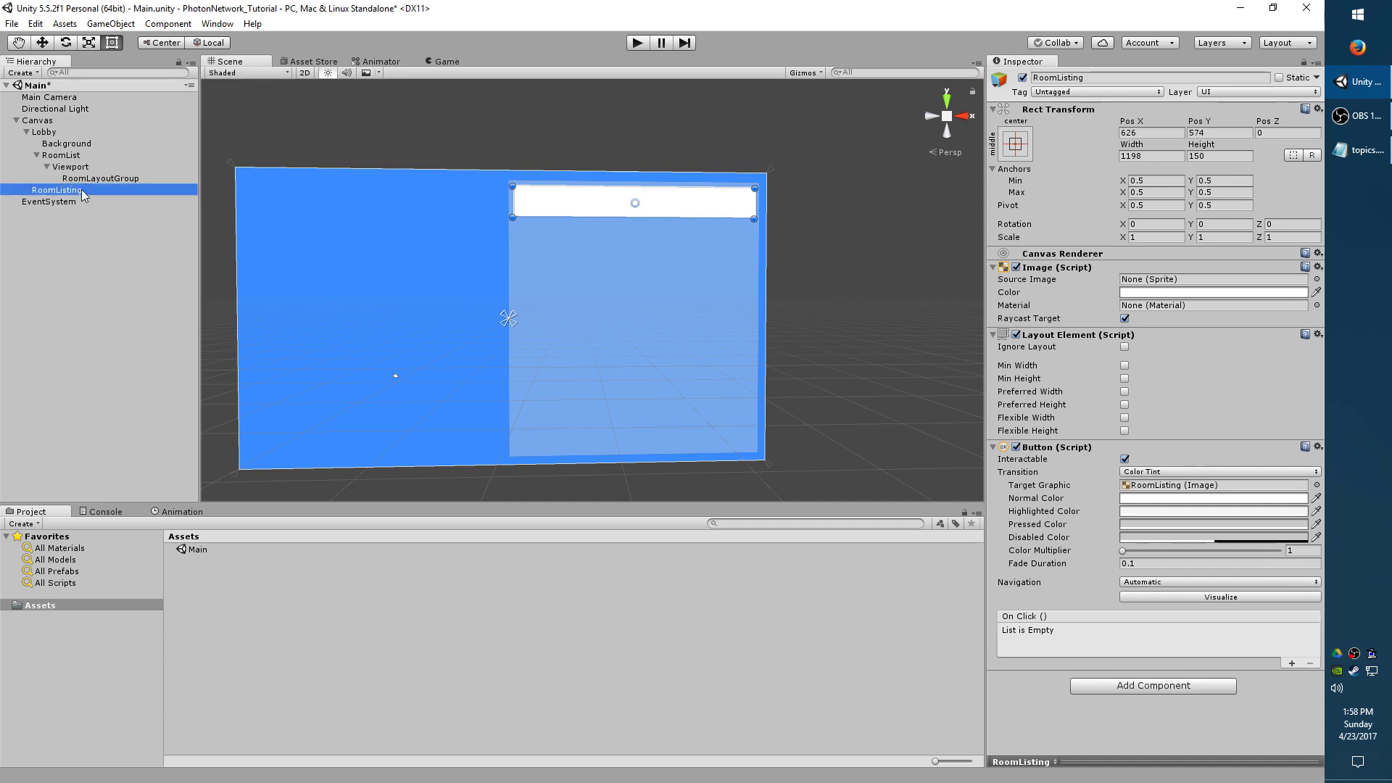
right_click(85, 190)
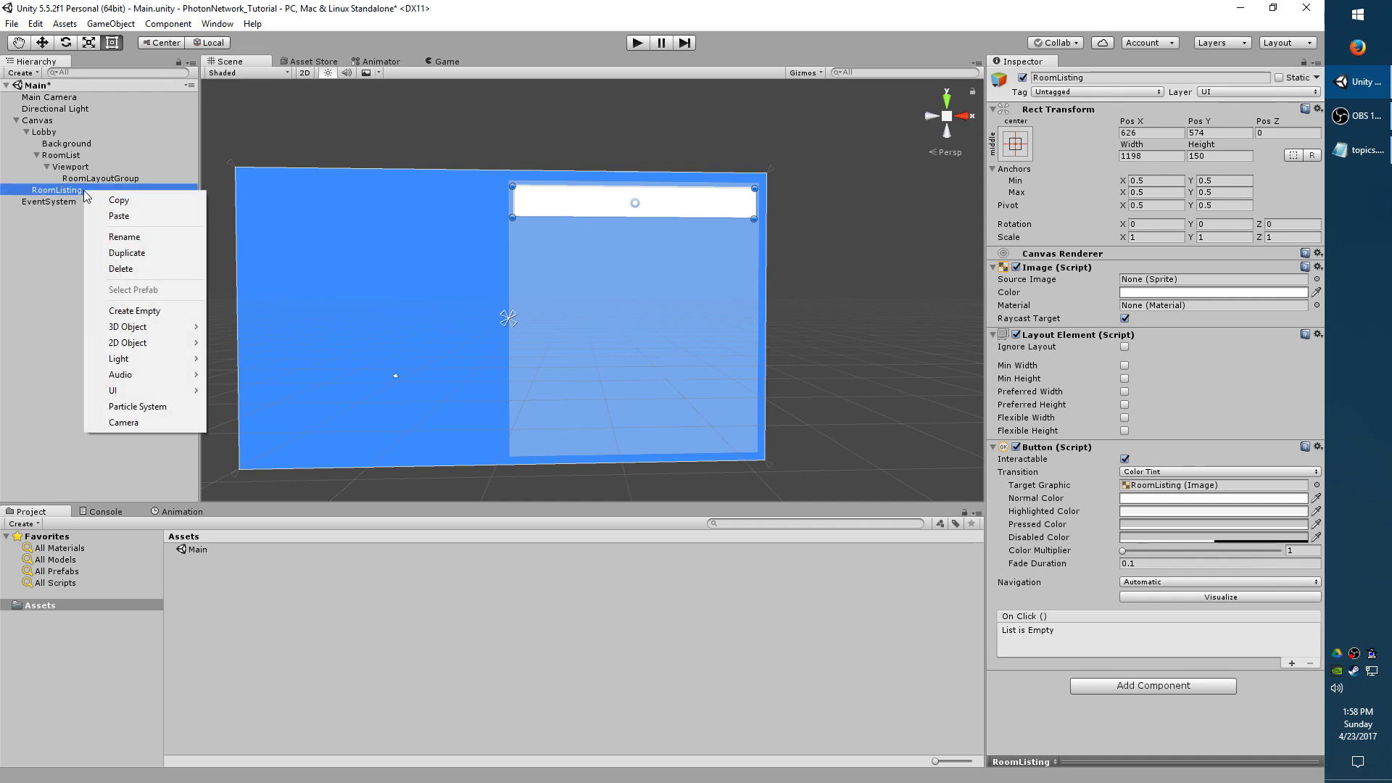
left_click(142, 313)
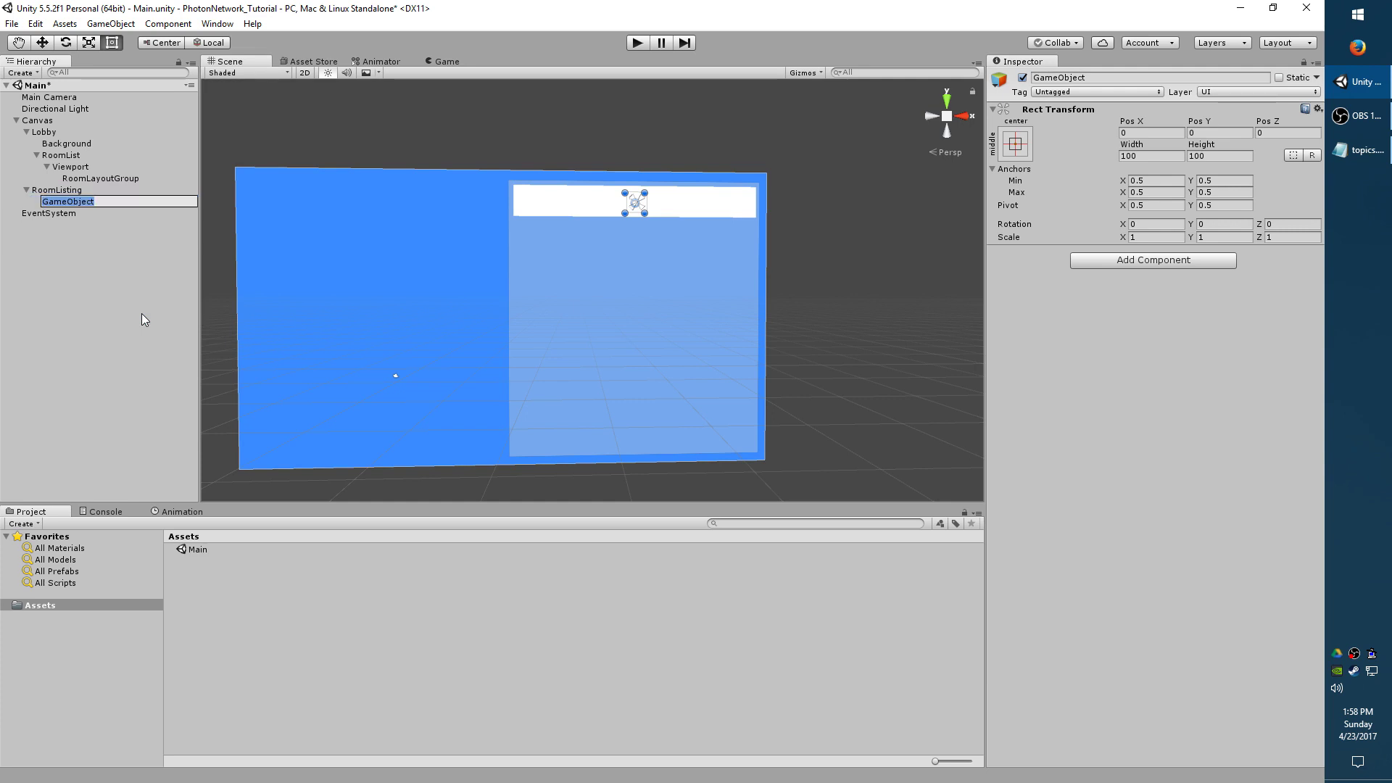
type("RoomNameText")
key("Return")
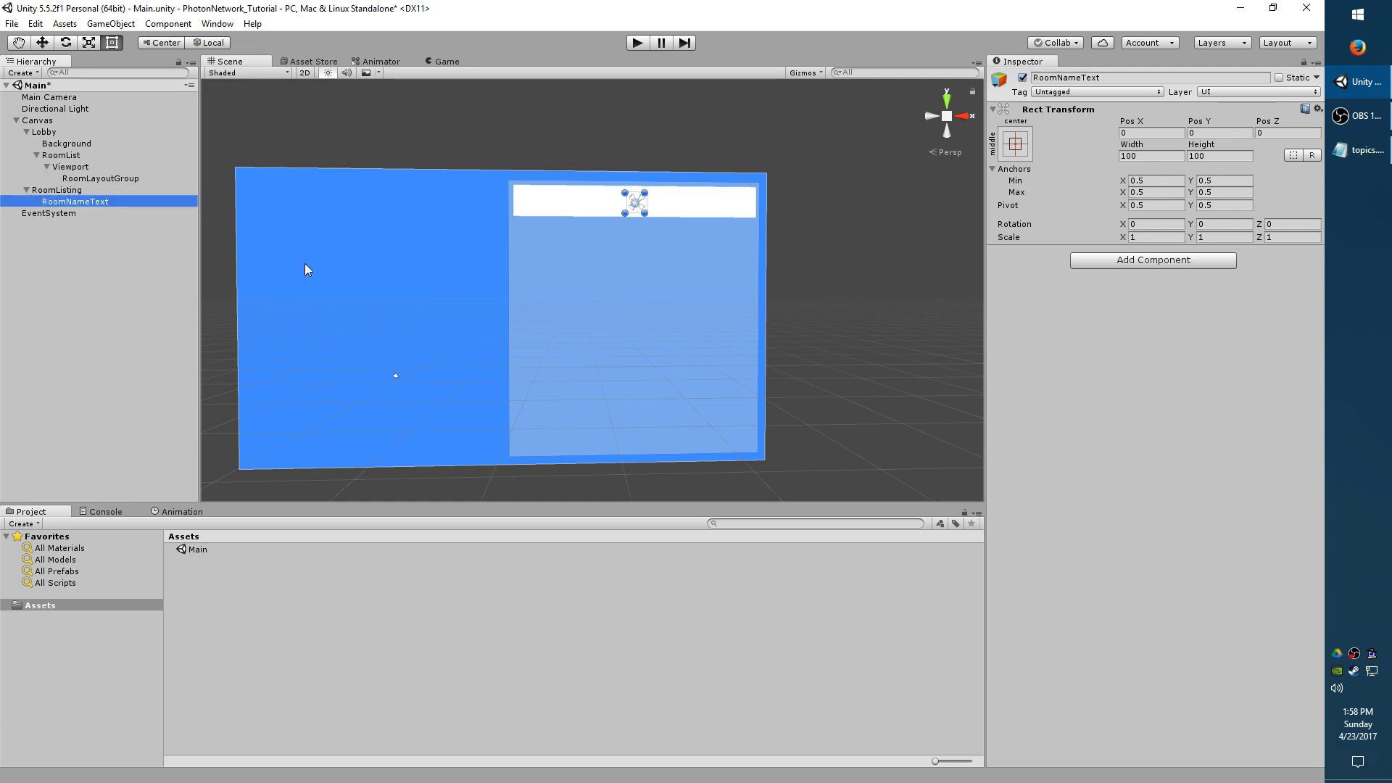
Apply the stretch/stretch anchor preset so RoomNameText fills RoomListing exactly.
left_click(1017, 152)
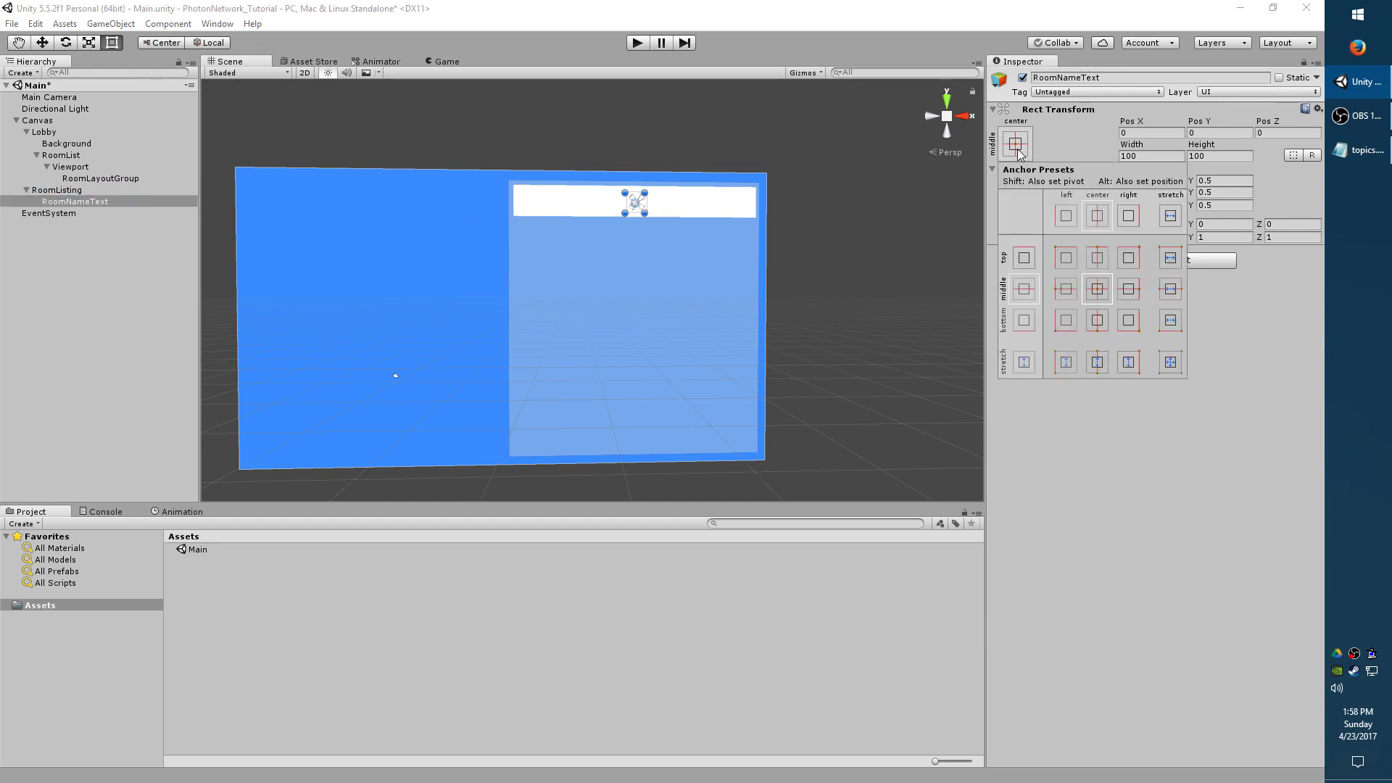
left_click(1170, 362)
left_click(1170, 366, "alt")
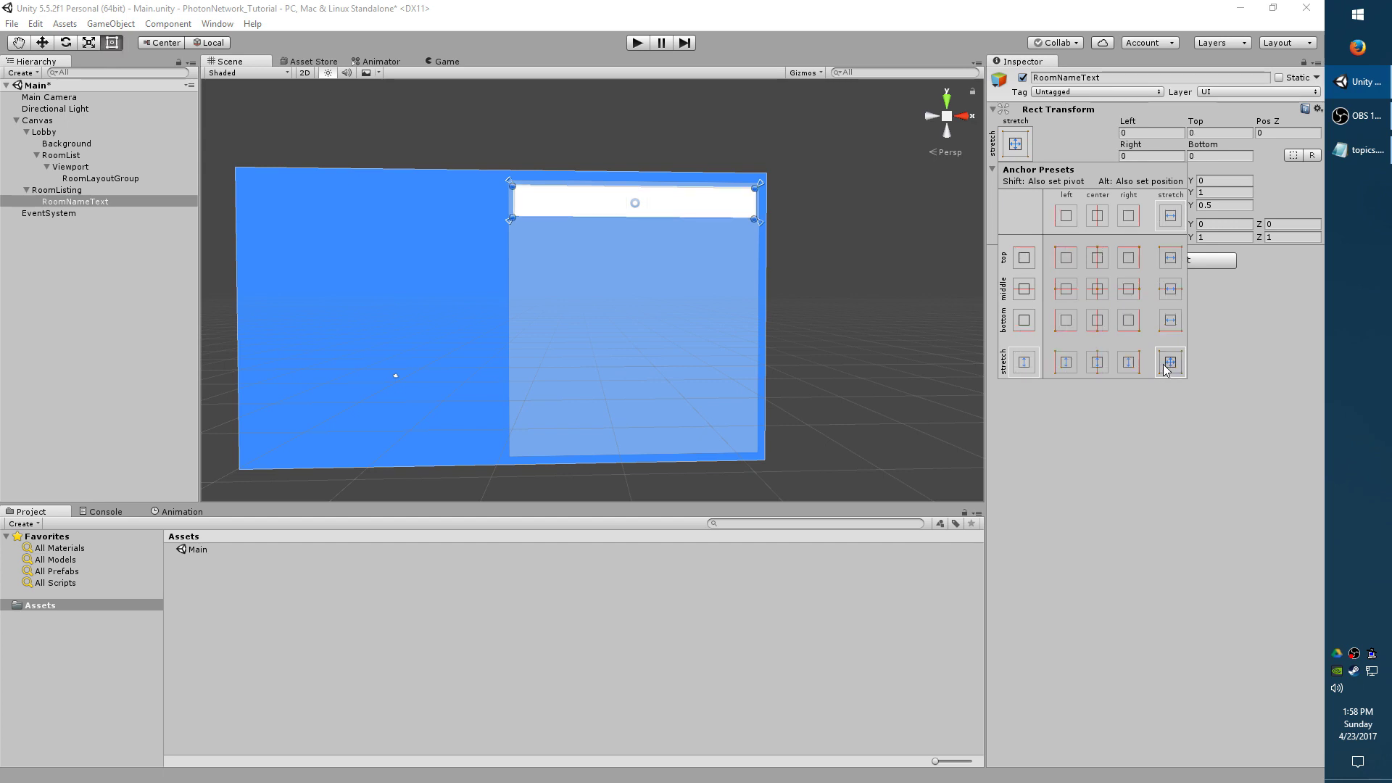
Add a Text component to RoomNameText and enter 'Default Text' as its content.
left_click(1163, 417)
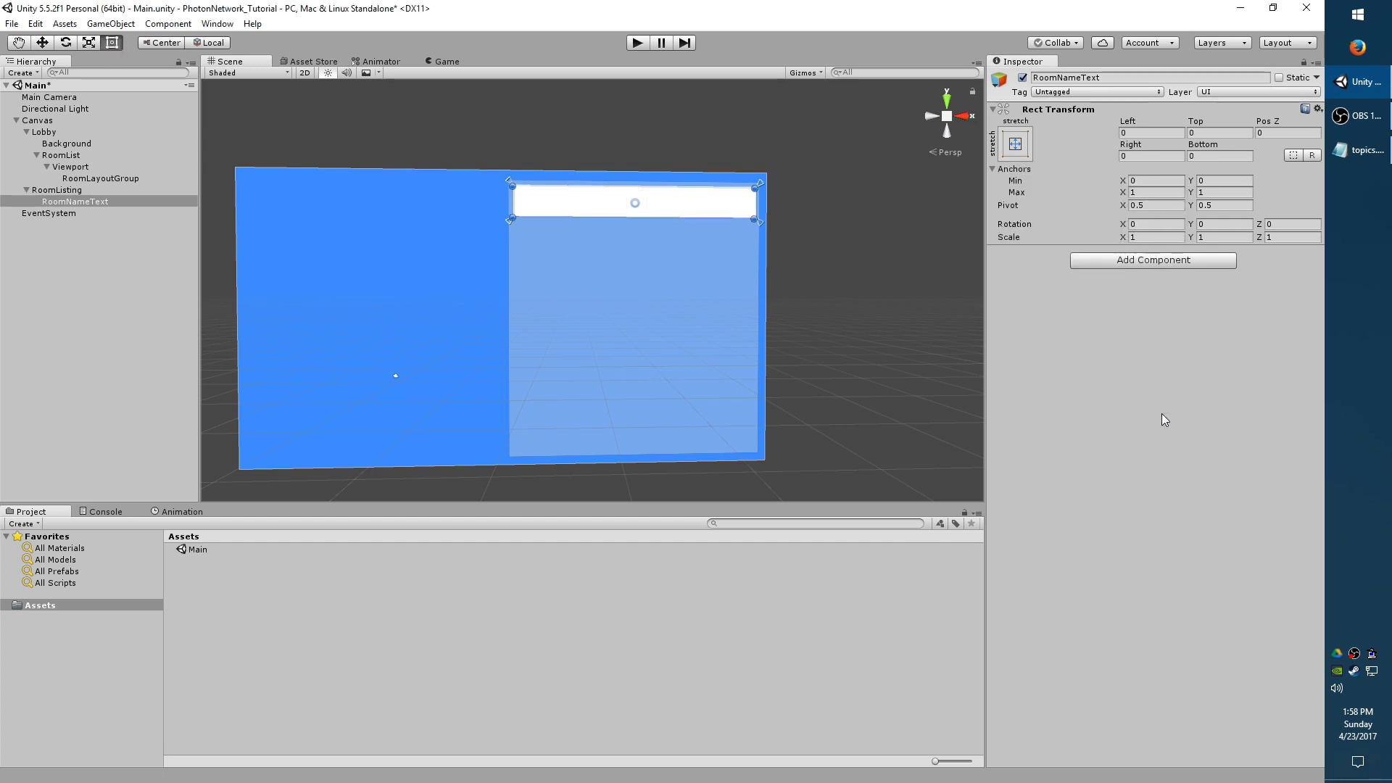
left_click(1135, 263)
type("text")
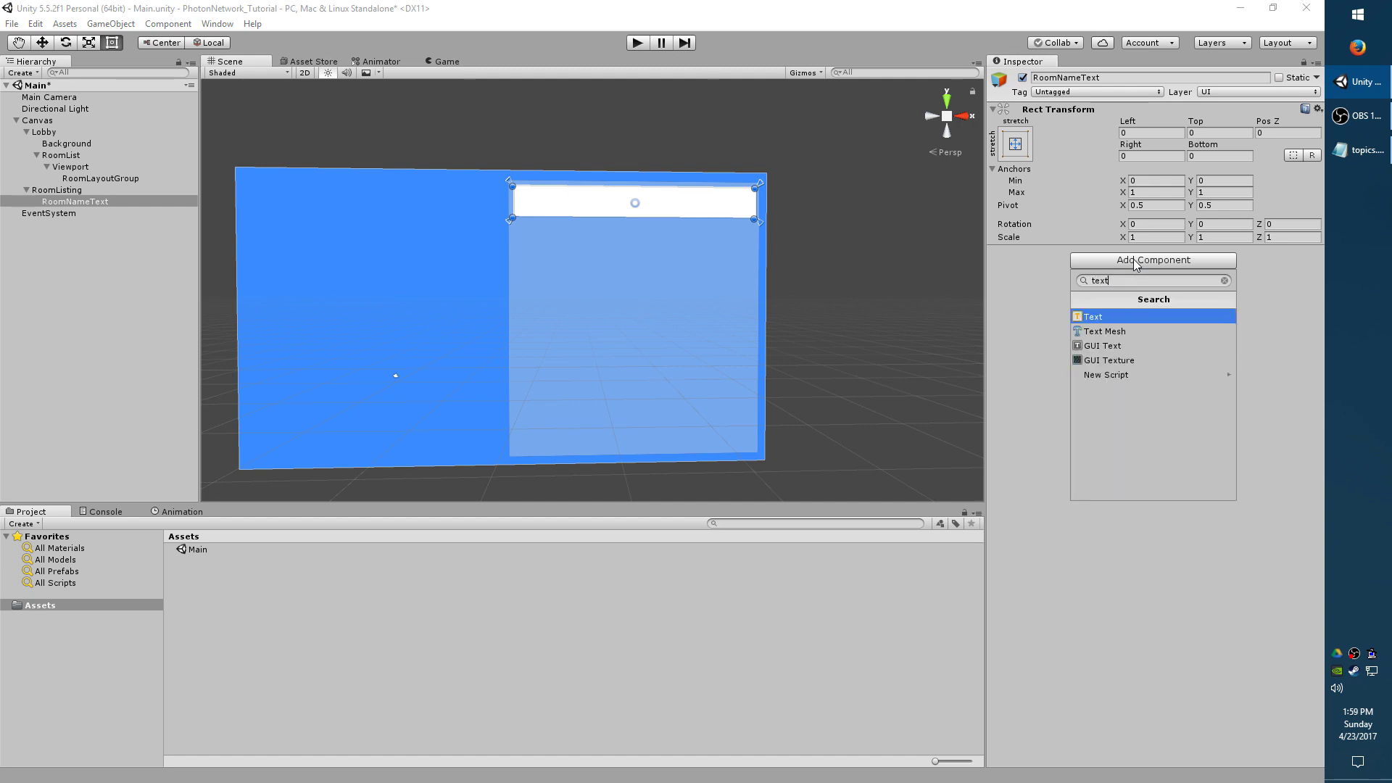
key("Return")
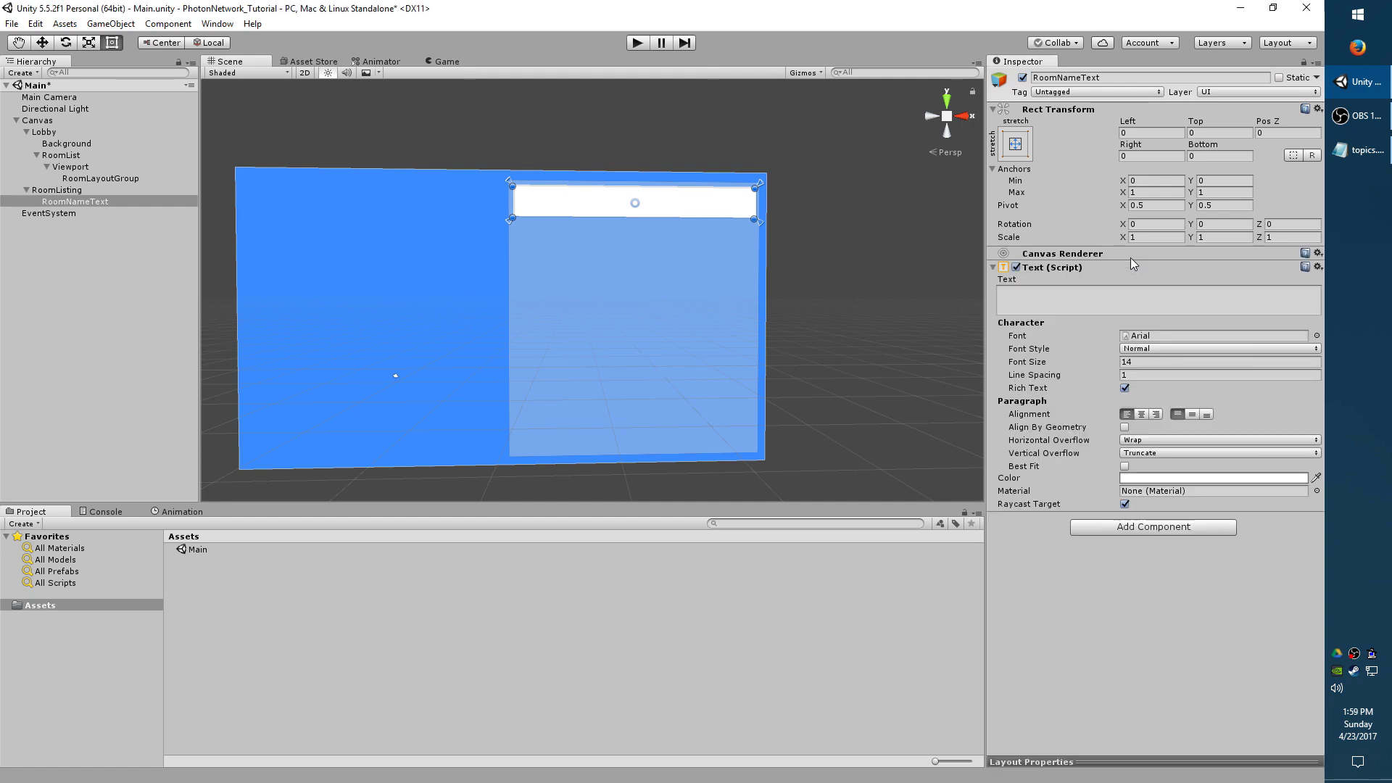
left_click(1015, 292)
type("Default Text")
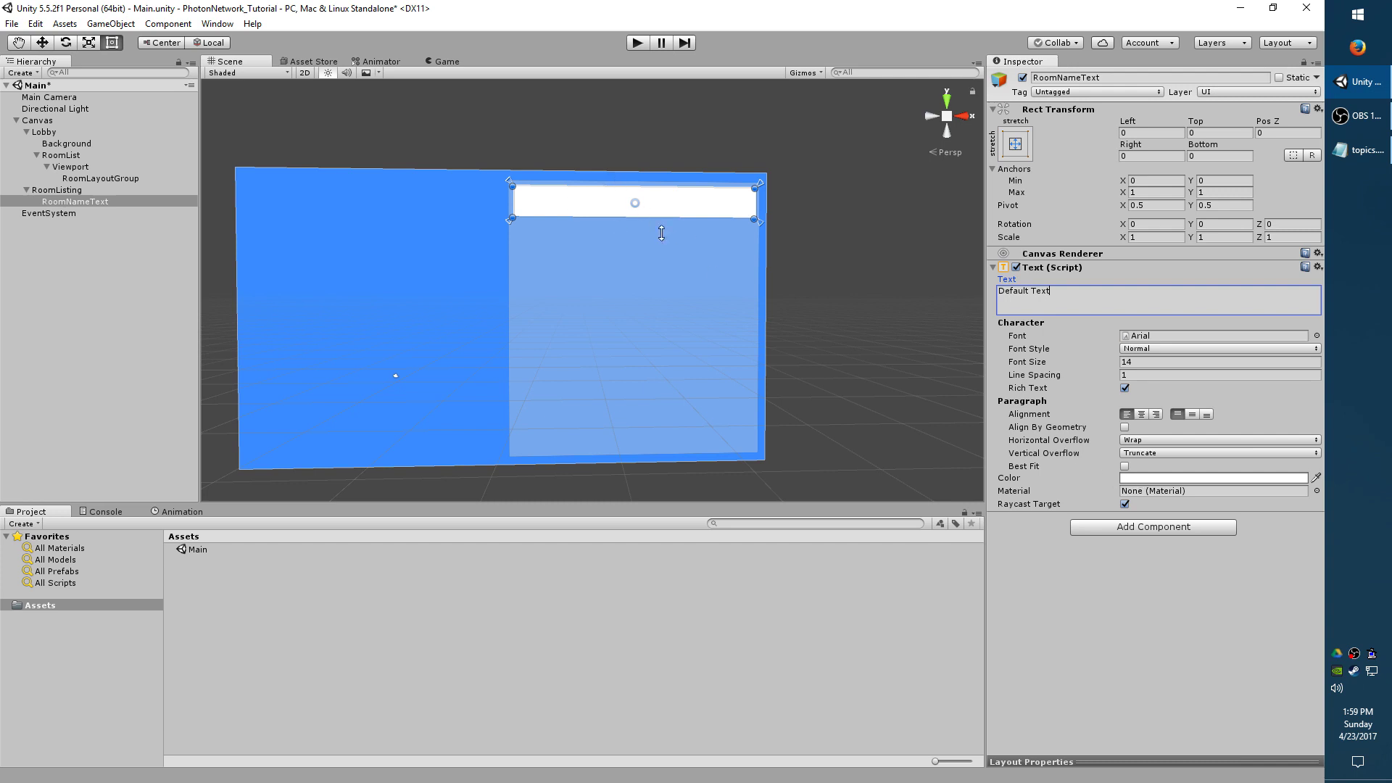
Set the Default Text label's colour to dark grey (404040).
left_click(1143, 482)
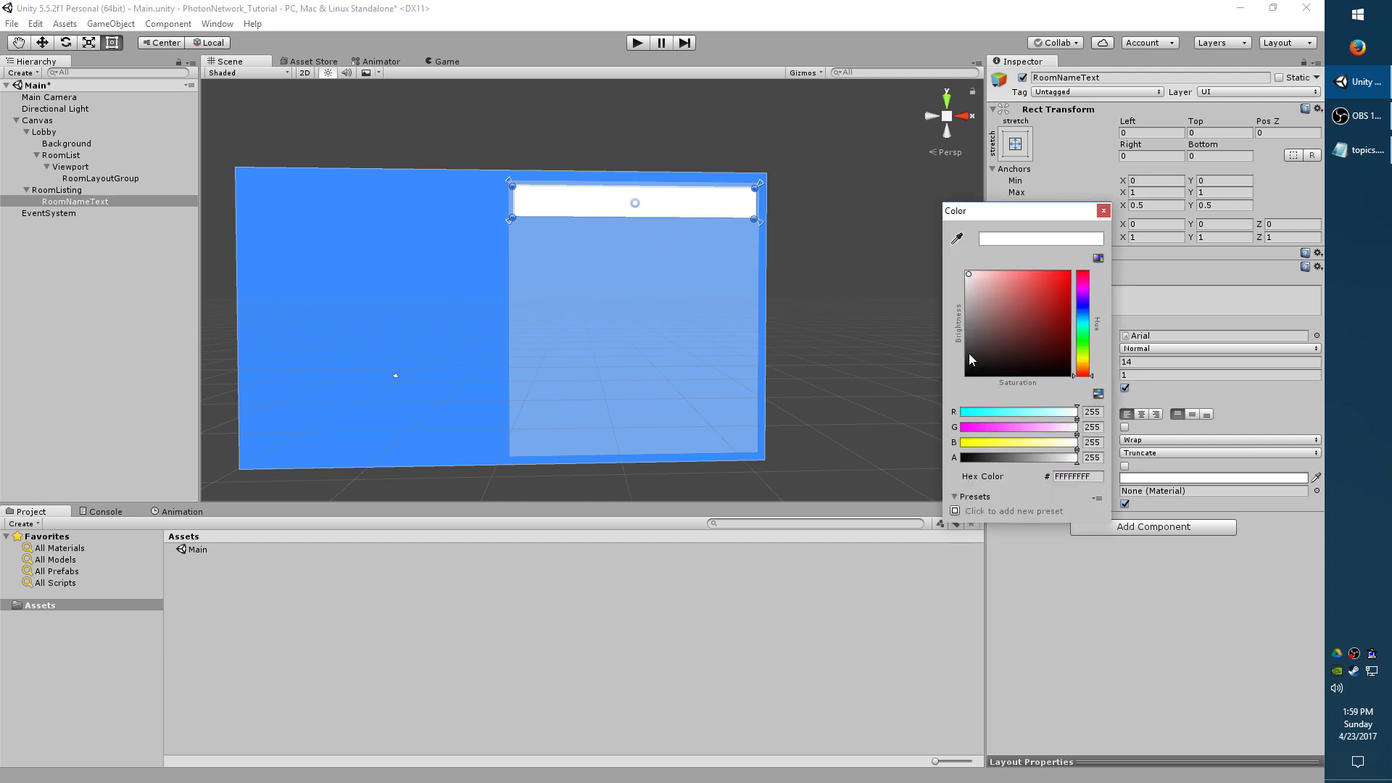
left_click(968, 350)
left_click(1101, 631)
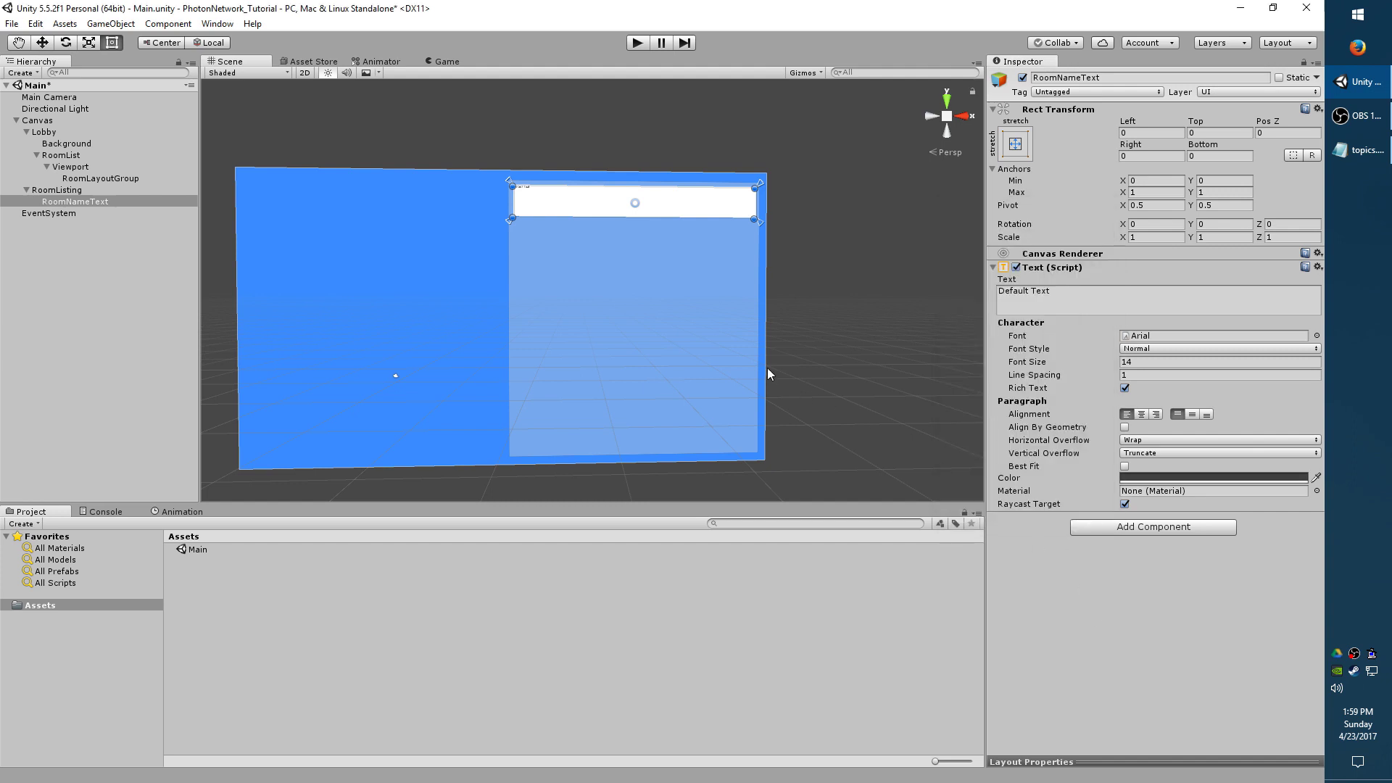
scroll(543, 187, "up", 3)
left_click_drag(493, 142, 716, 319, "alt")
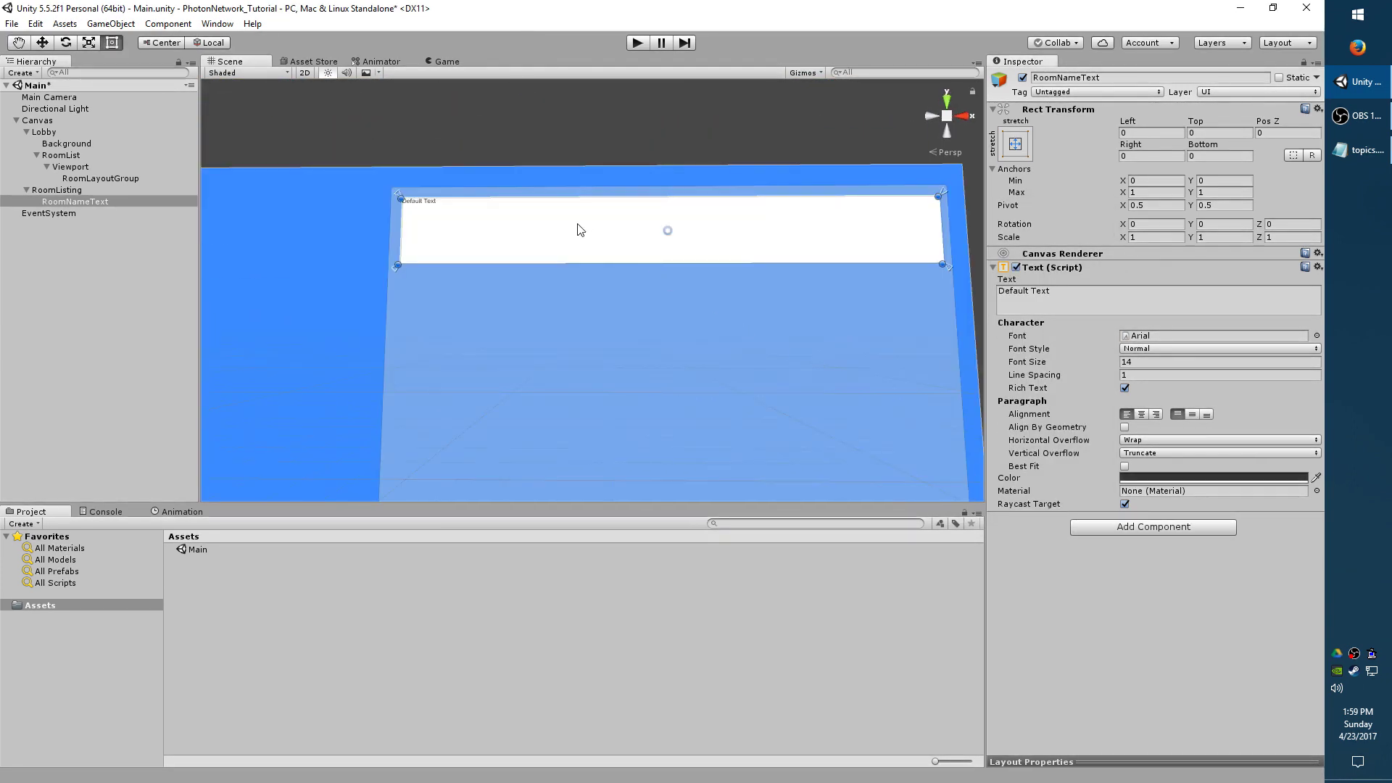
Give the label font size 64, centre and middle alignment, and turn off Rich Text.
left_click(1180, 365)
type("64")
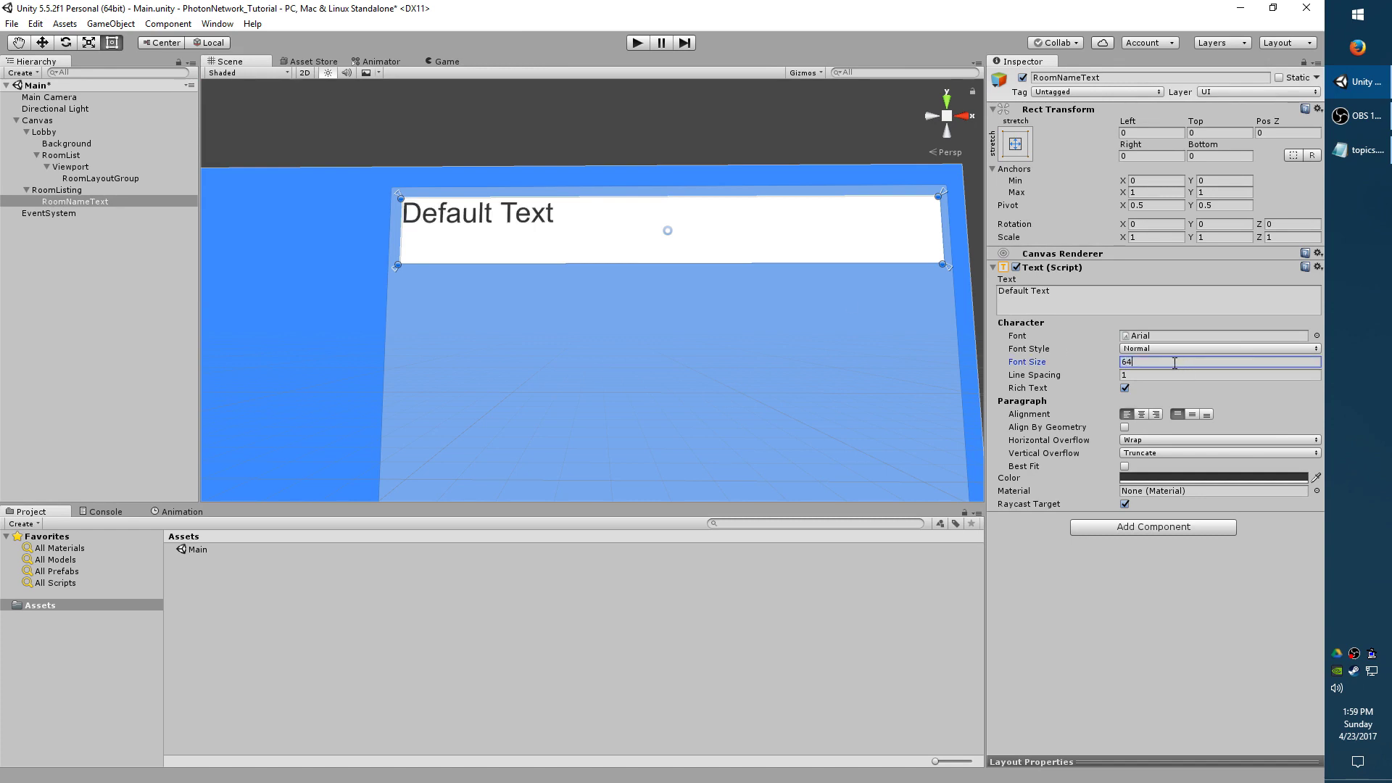
left_click(1141, 415)
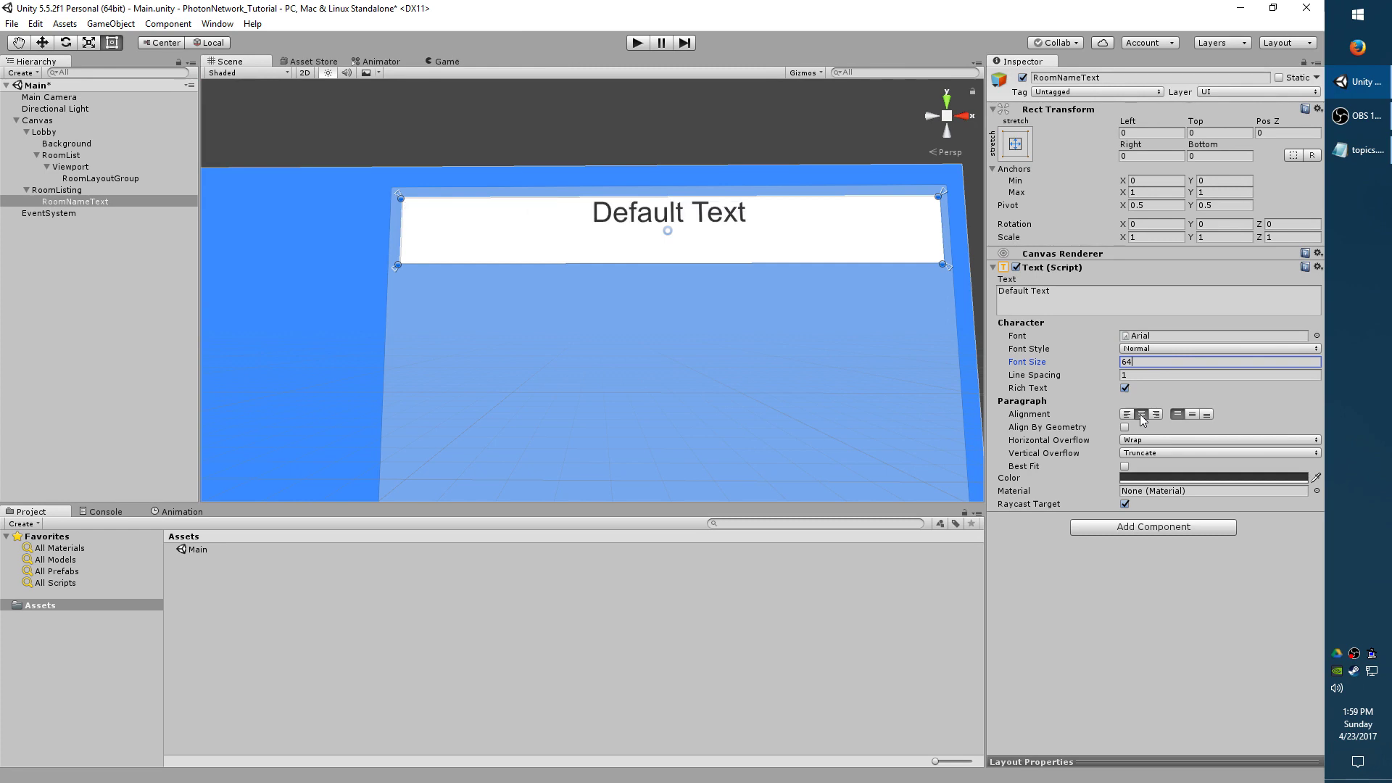
left_click(1191, 414)
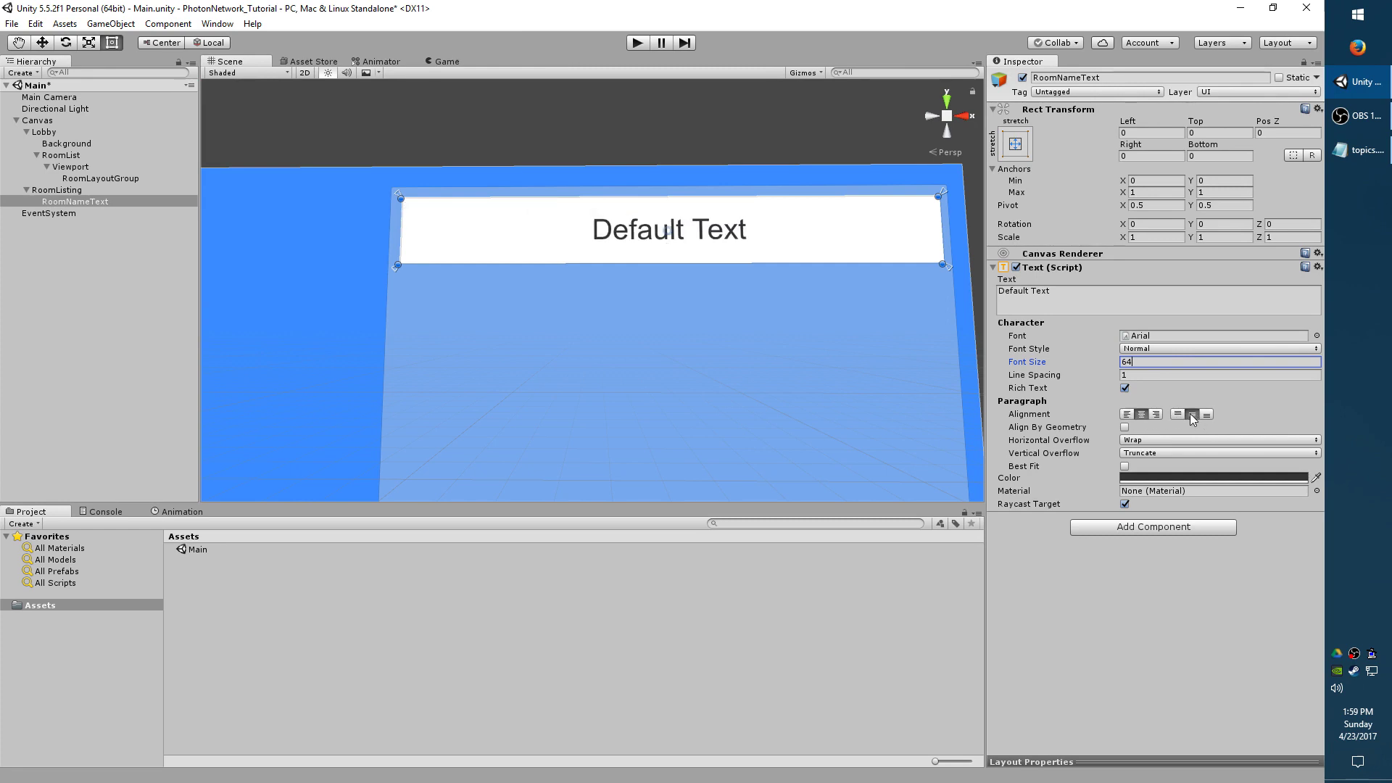
left_click(1124, 388)
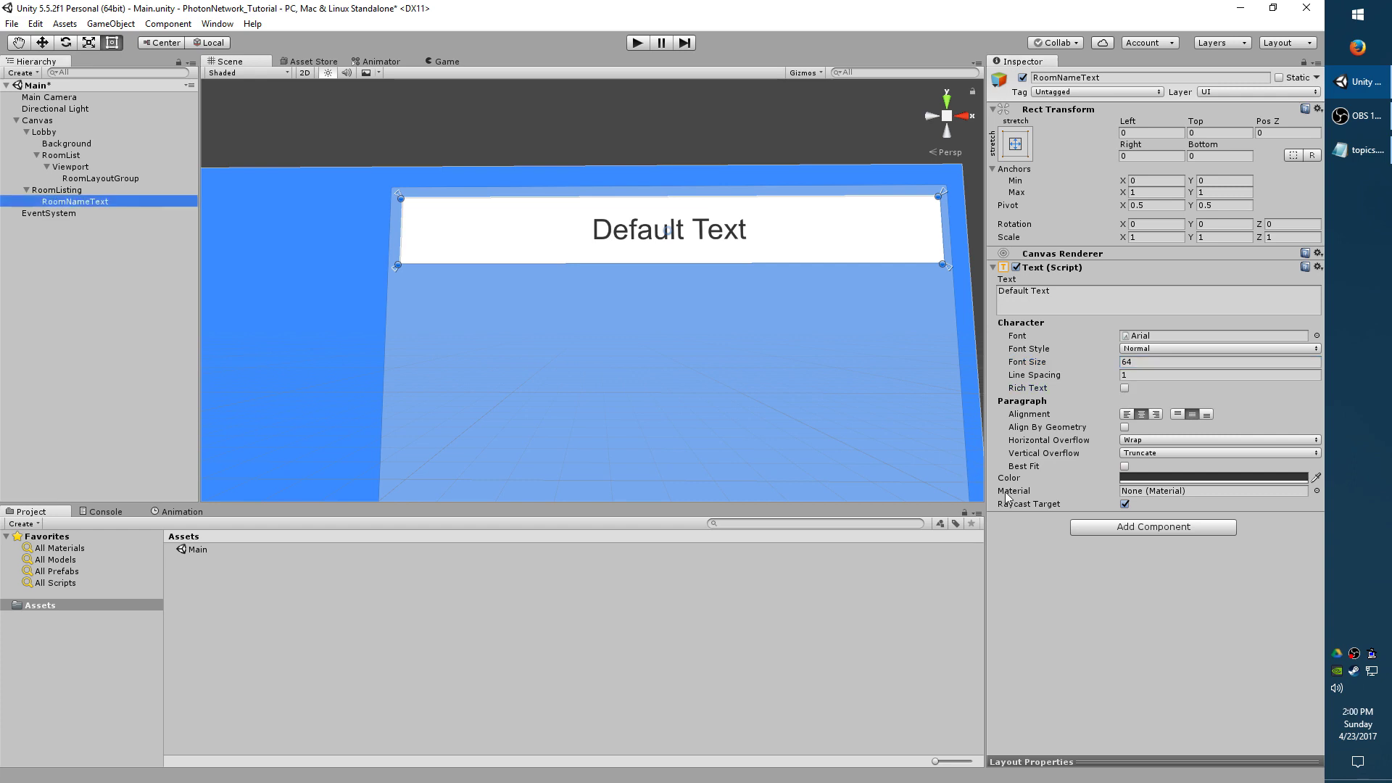
scroll(772, 382, "down", 3)
right_click_drag(770, 384, 664, 345)
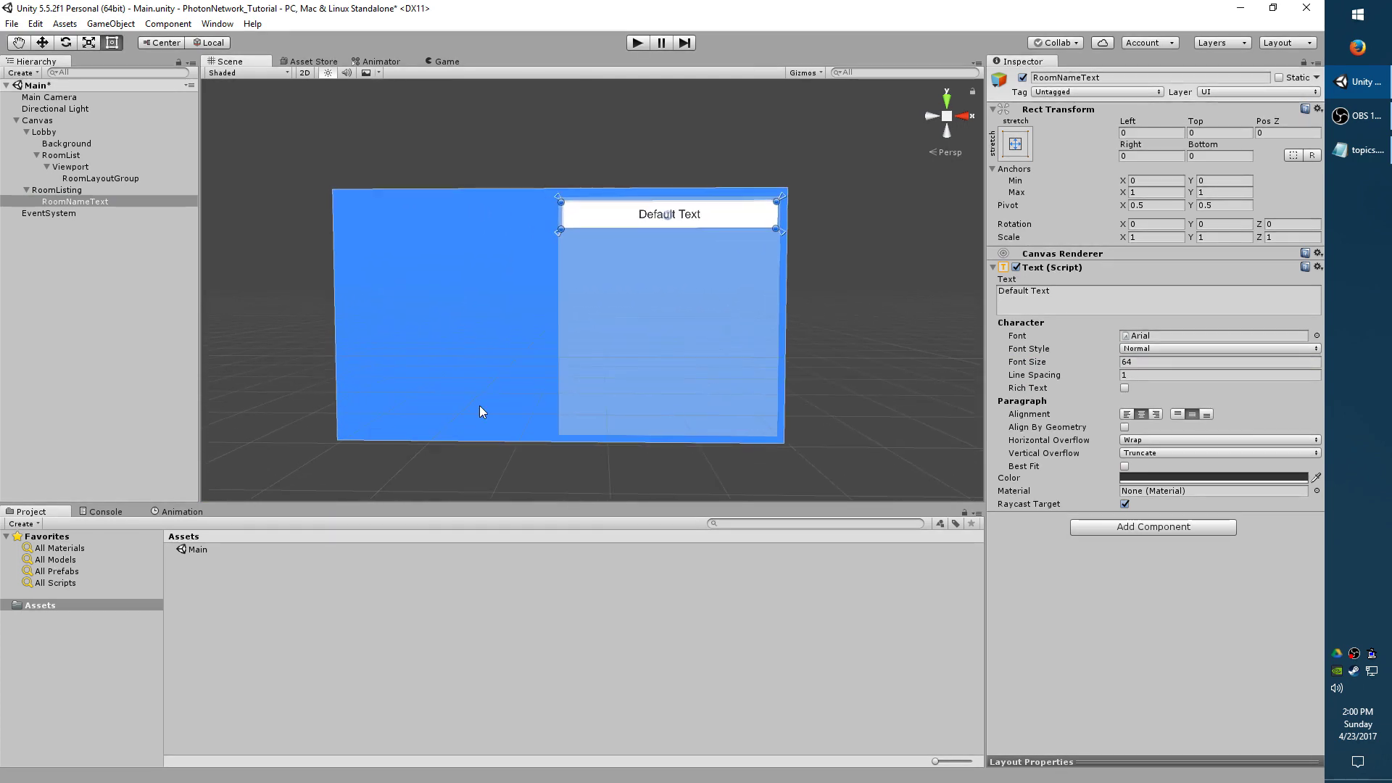
Save RoomListing as a prefab in Assets, delete its scene instance, and save the scene.
left_click(57, 190)
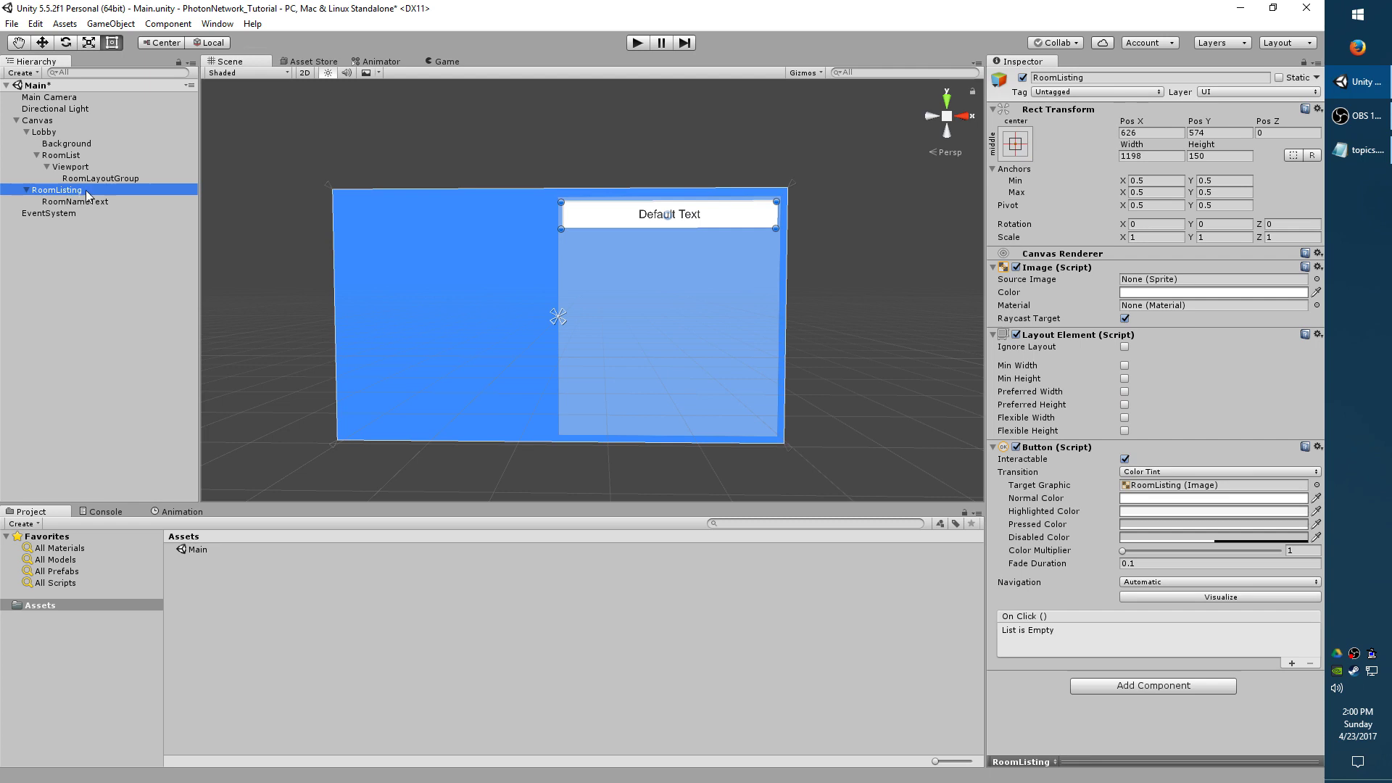
left_click_drag(88, 195, 240, 574)
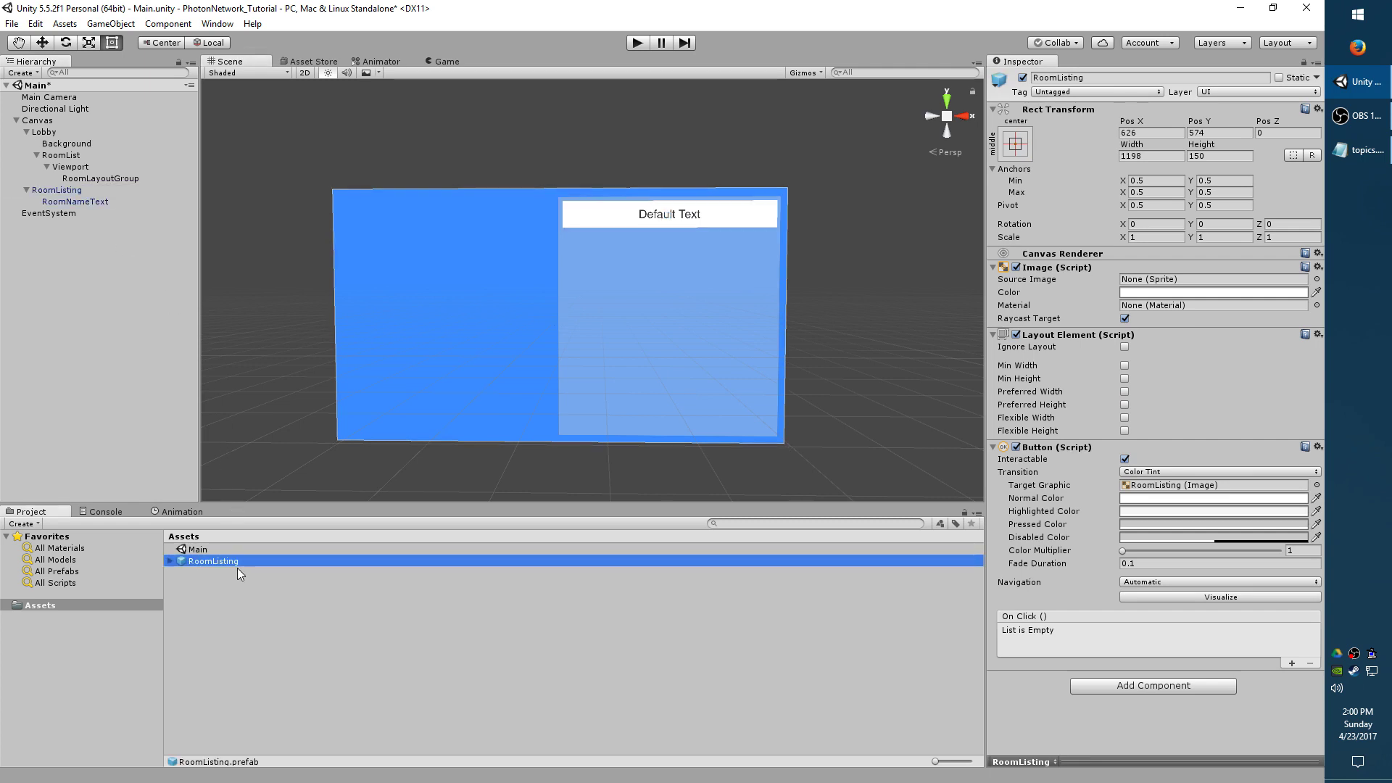
left_click(49, 191)
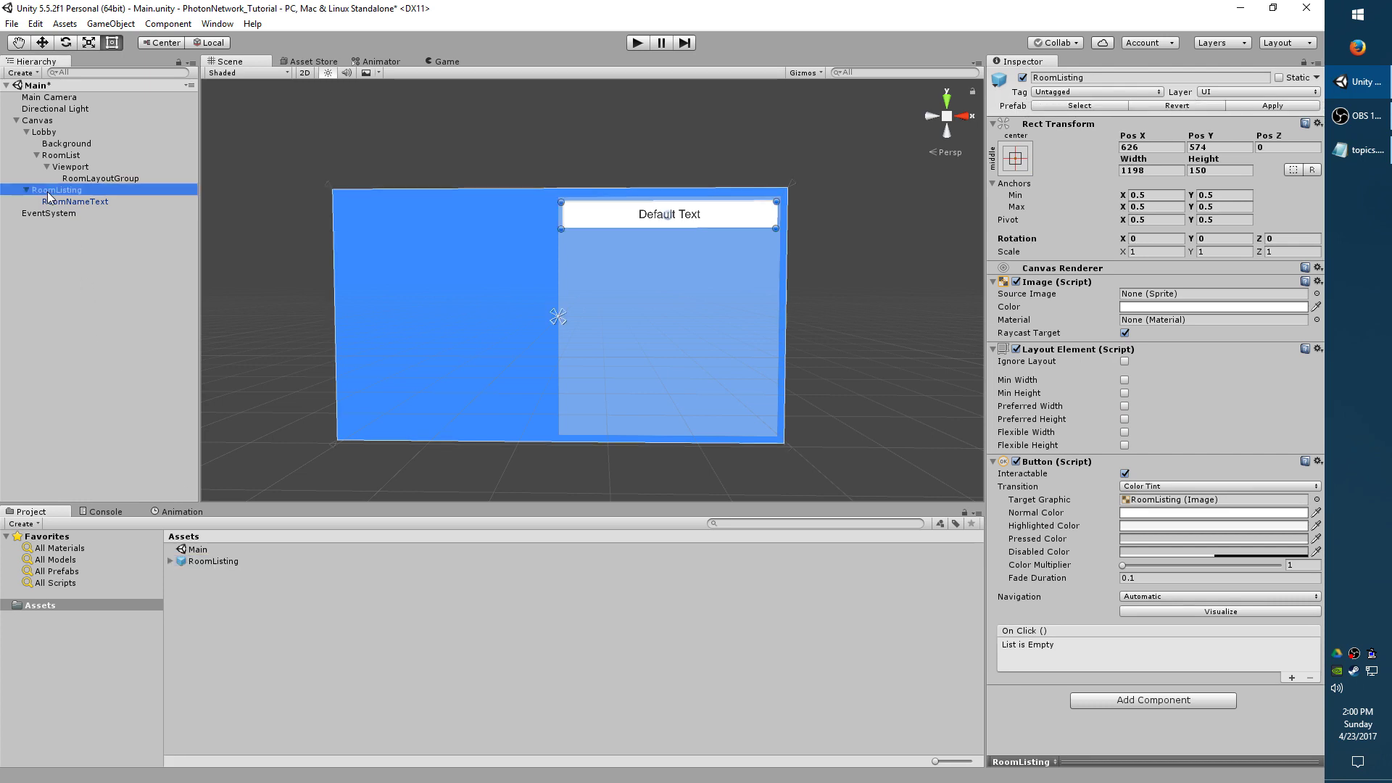
key("Delete")
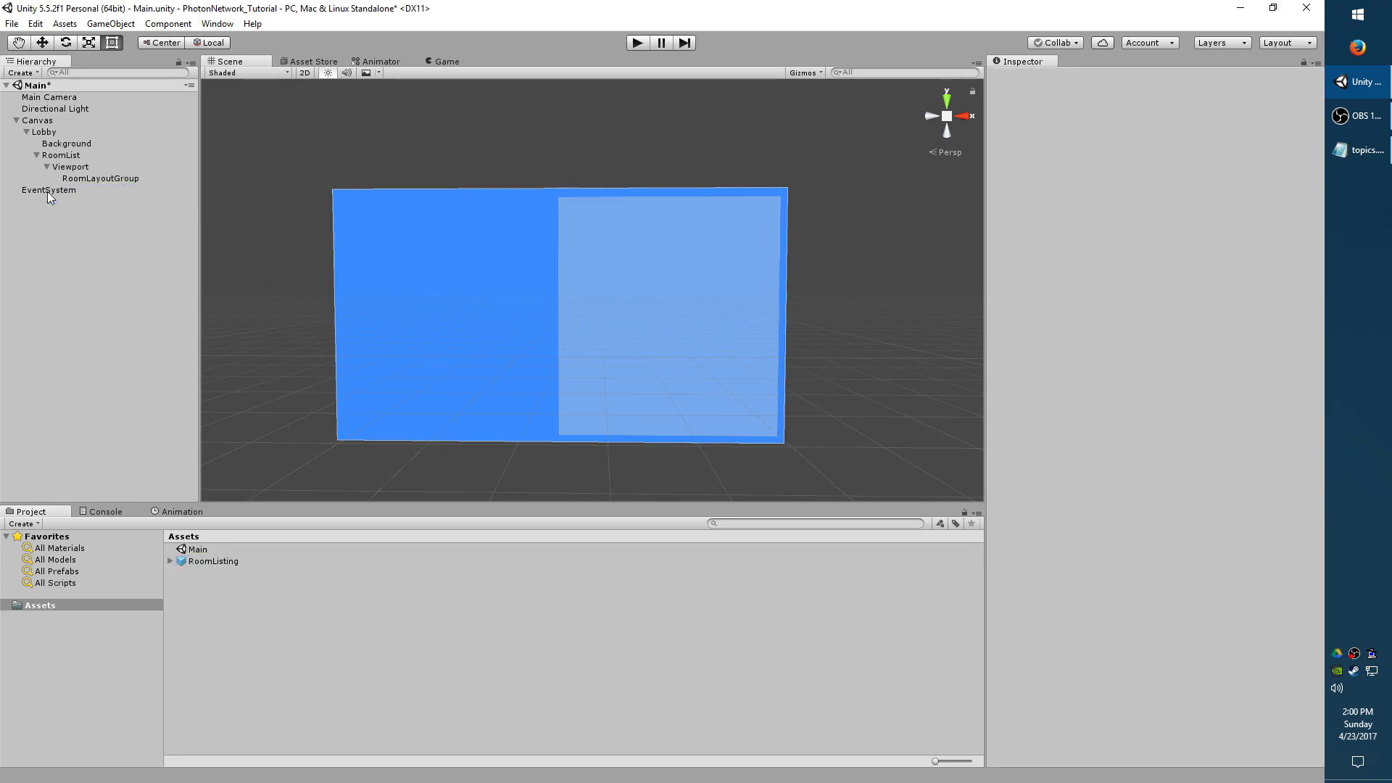
key("ctrl+s")
Create an empty child object under Lobby named CreateRoom.
left_click(38, 121)
left_click(45, 132)
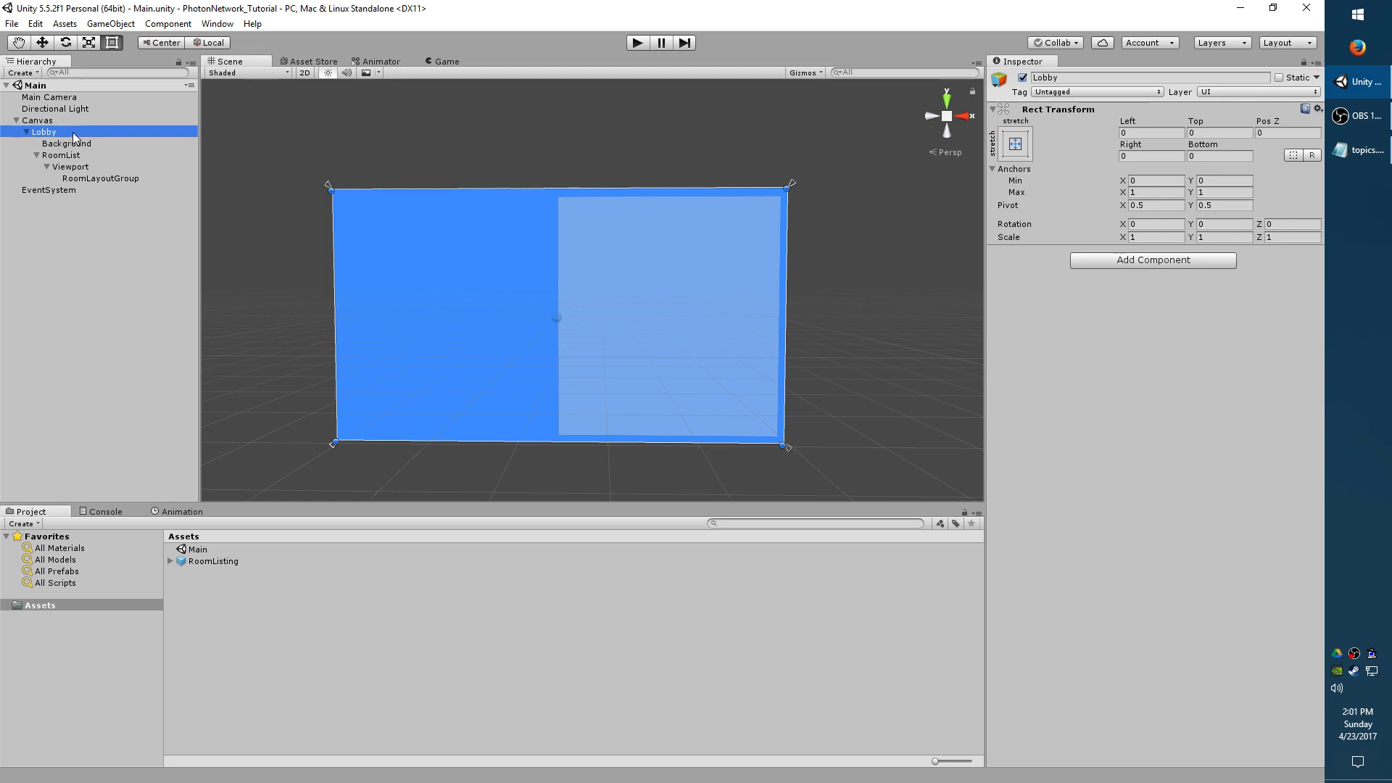
right_click(73, 137)
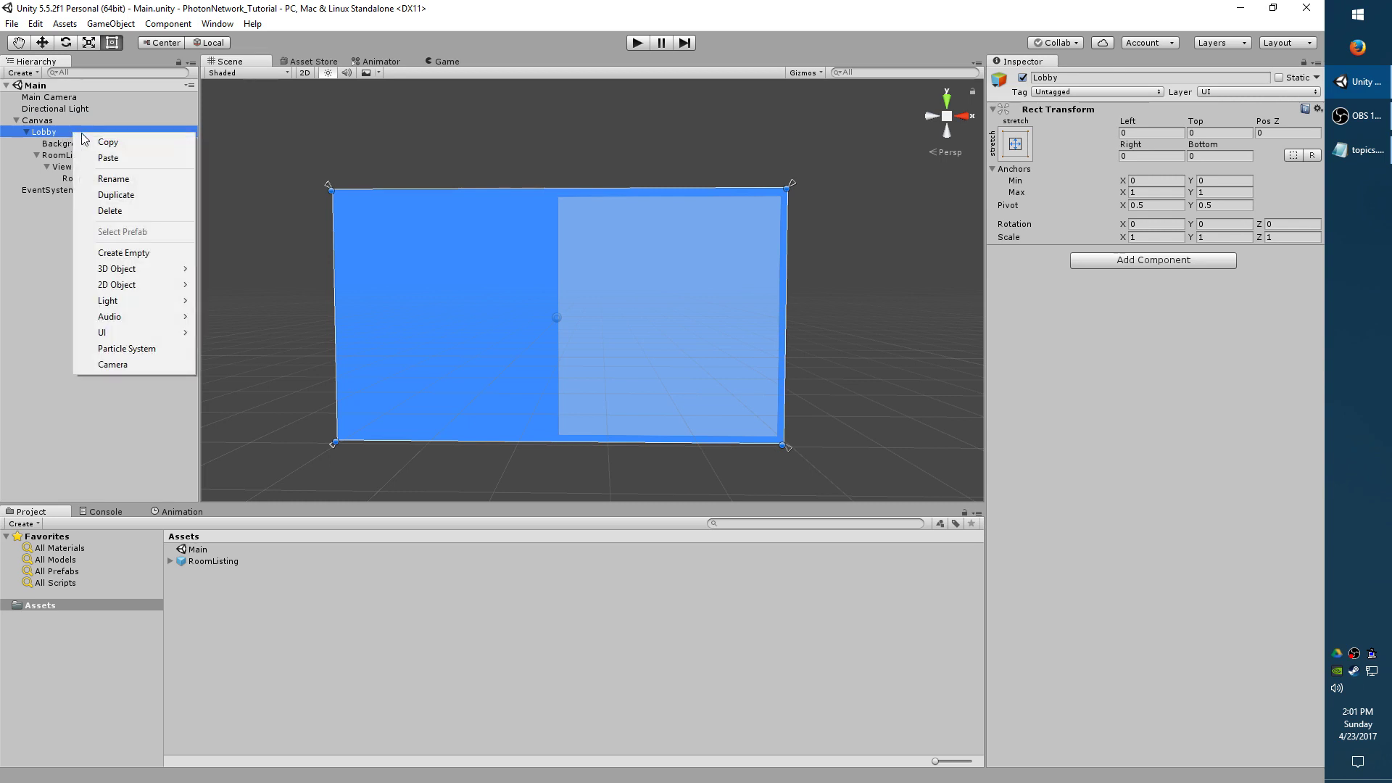
left_click(147, 252)
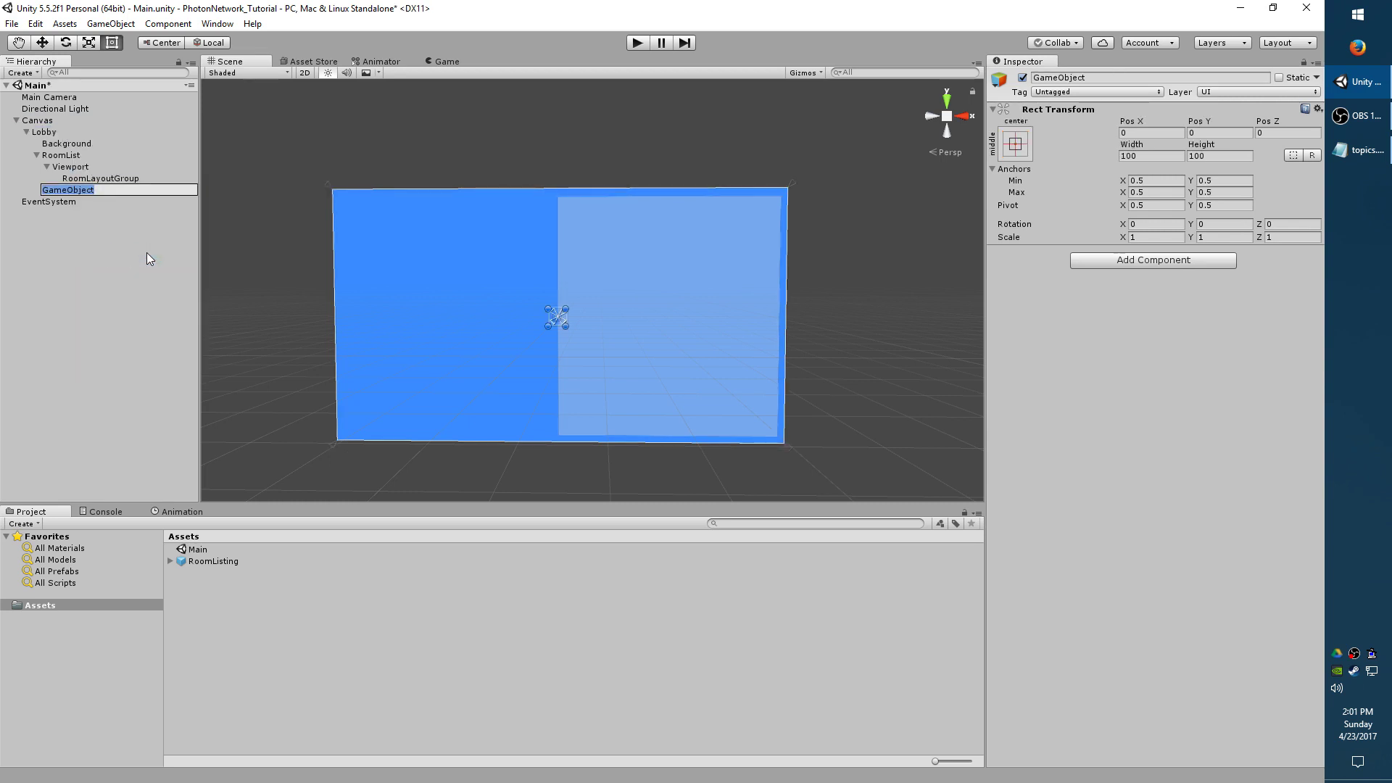
type("CreateRoom")
key("Return")
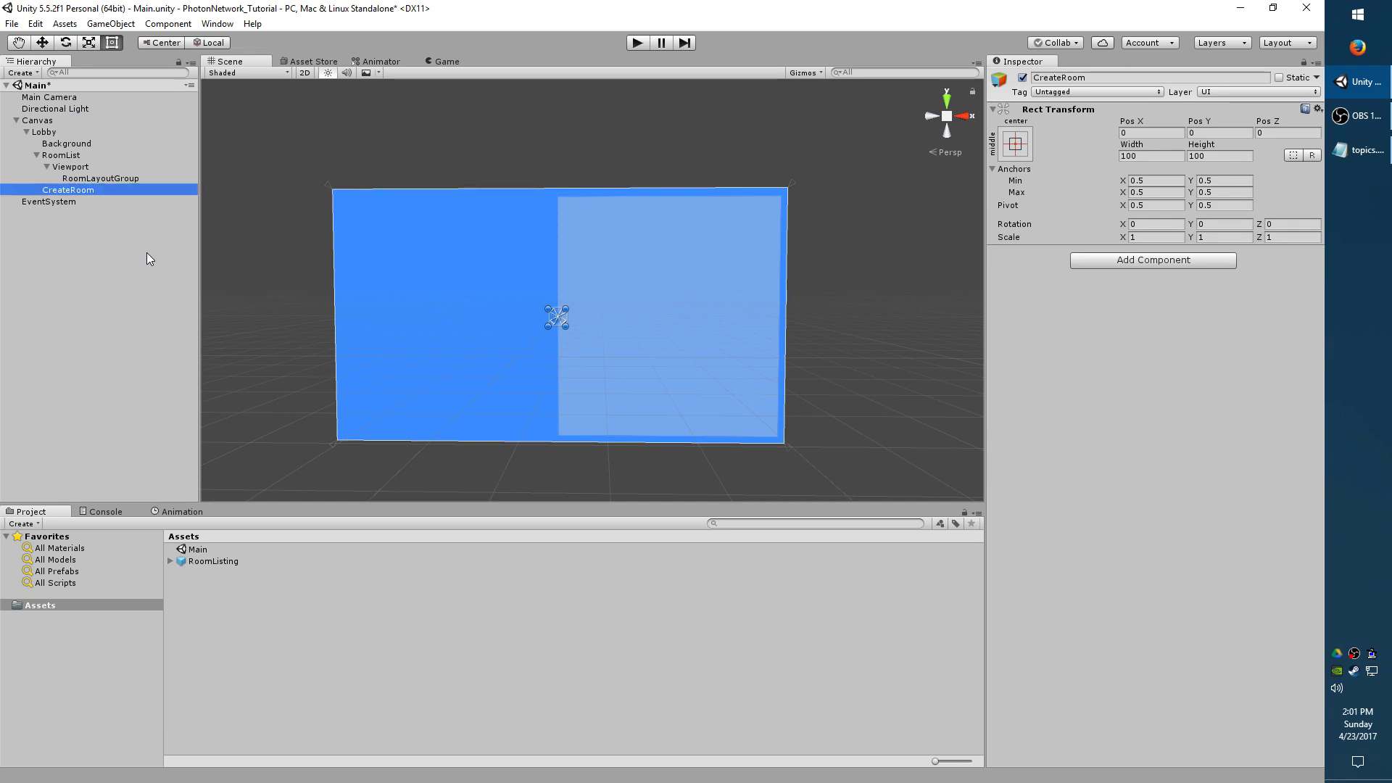
Add Image and Button components to CreateRoom.
left_click(1177, 261)
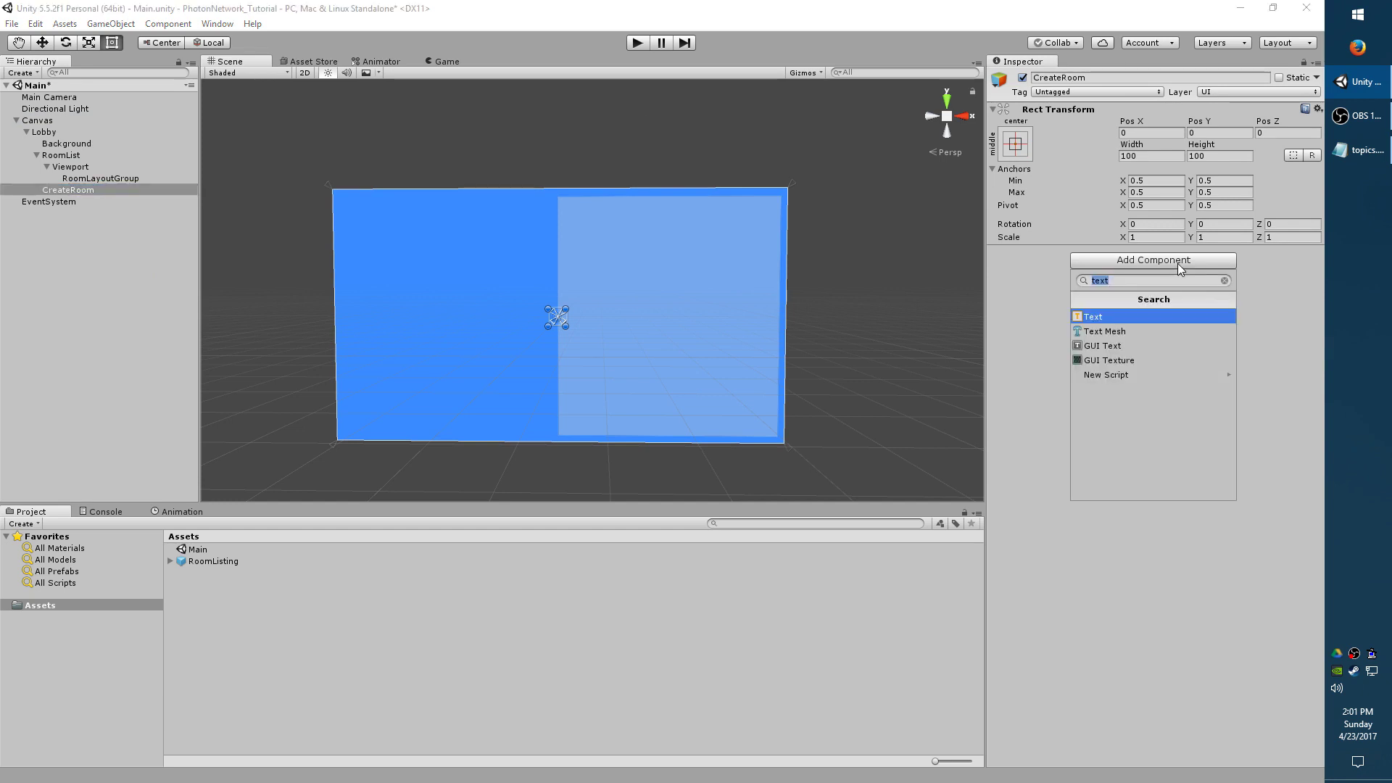
type("image")
key("Return")
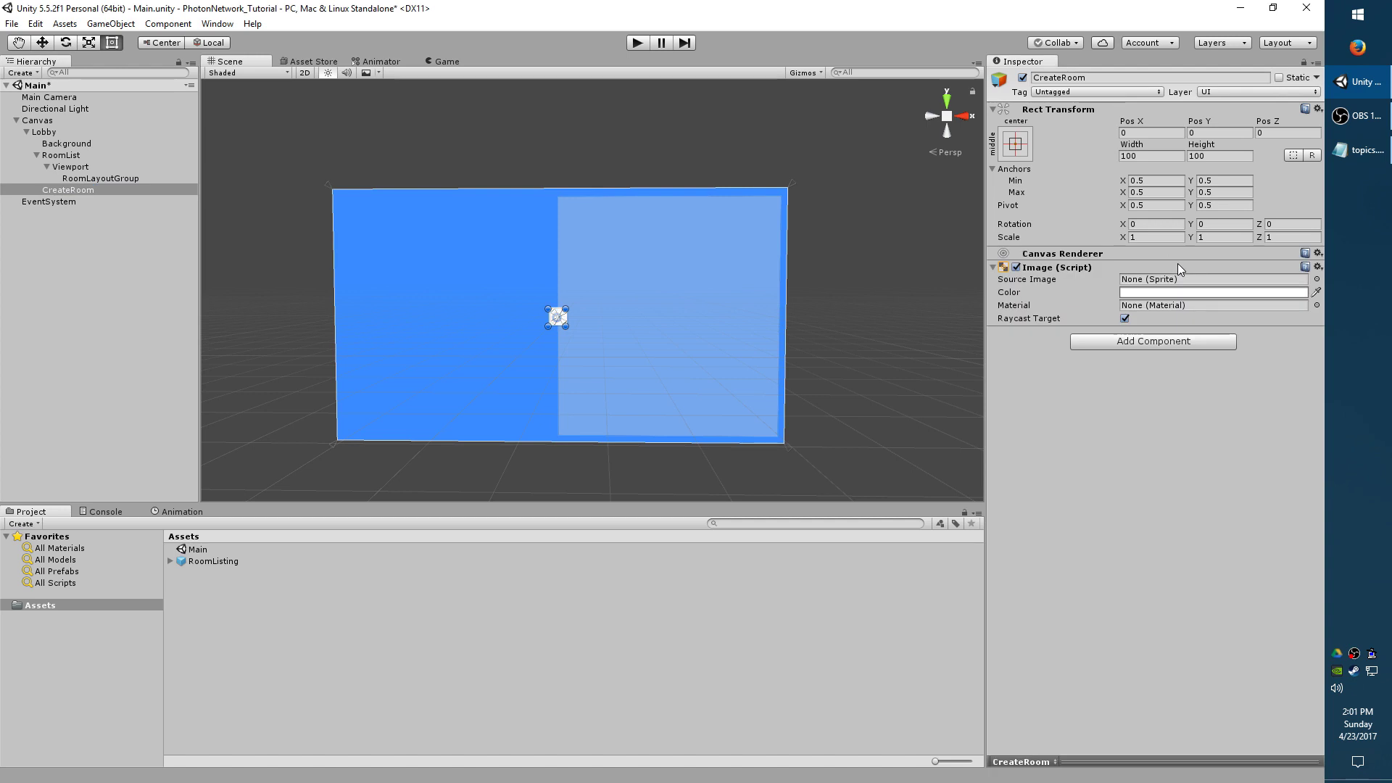
left_click(1149, 342)
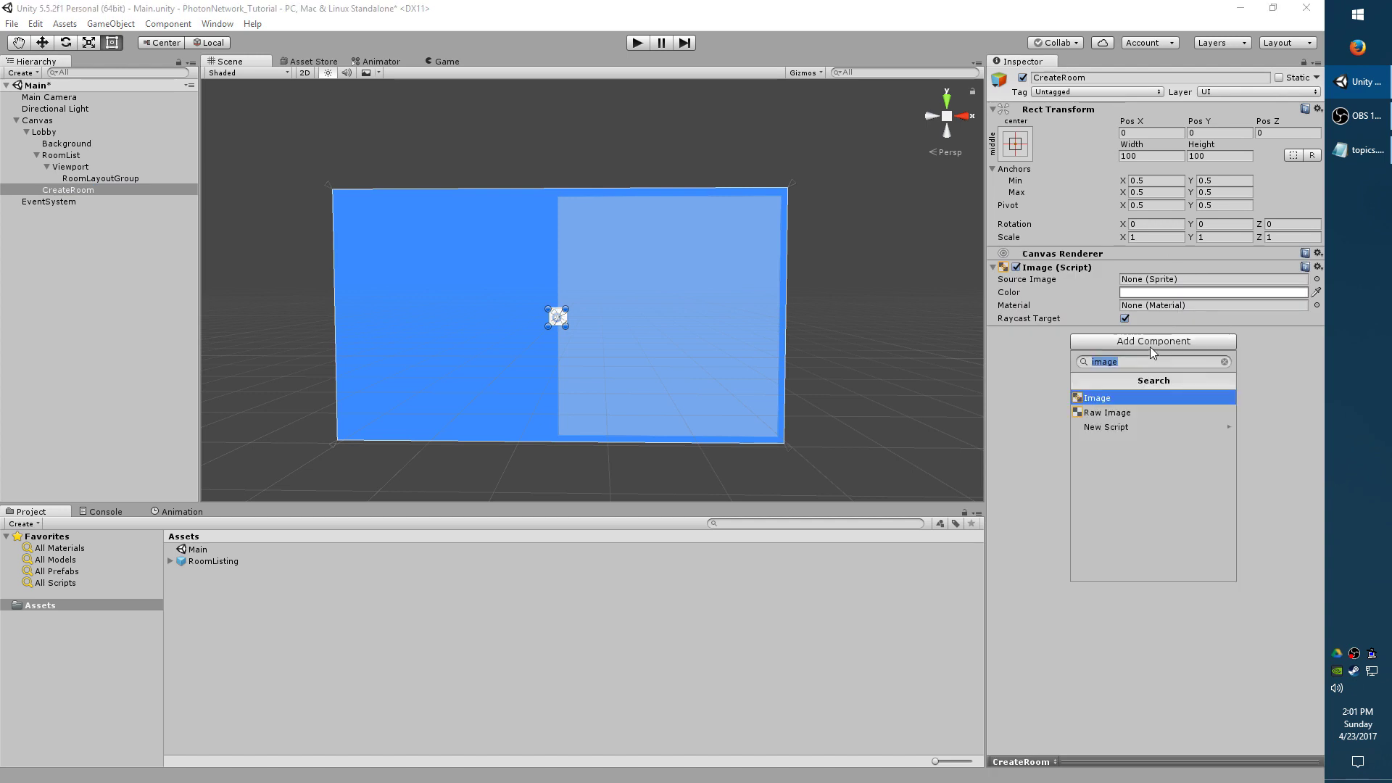
type("Buttom")
key("BackSpace")
type("n")
key("Return")
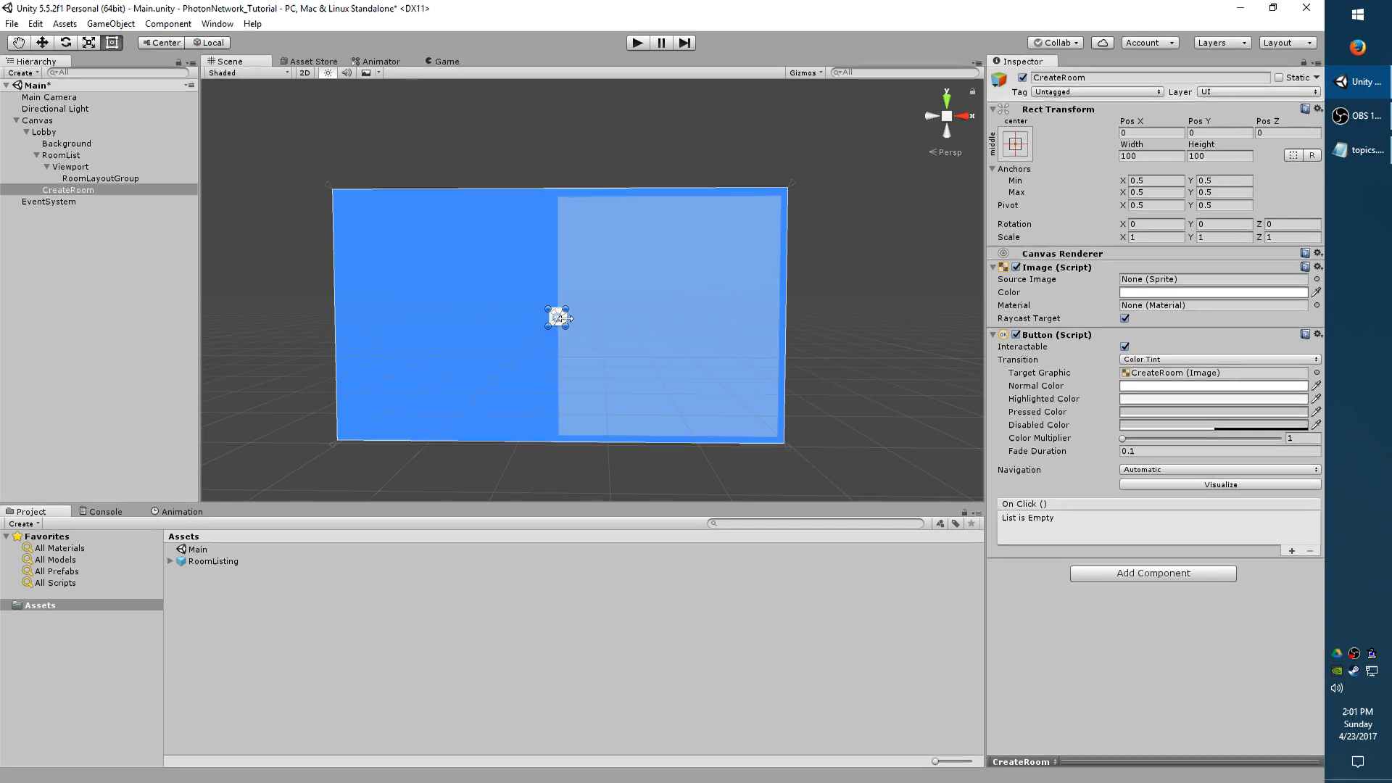
Resize CreateRoom to 1226×1191, covering the lobby panel's left side.
left_click_drag(548, 308, 335, 236)
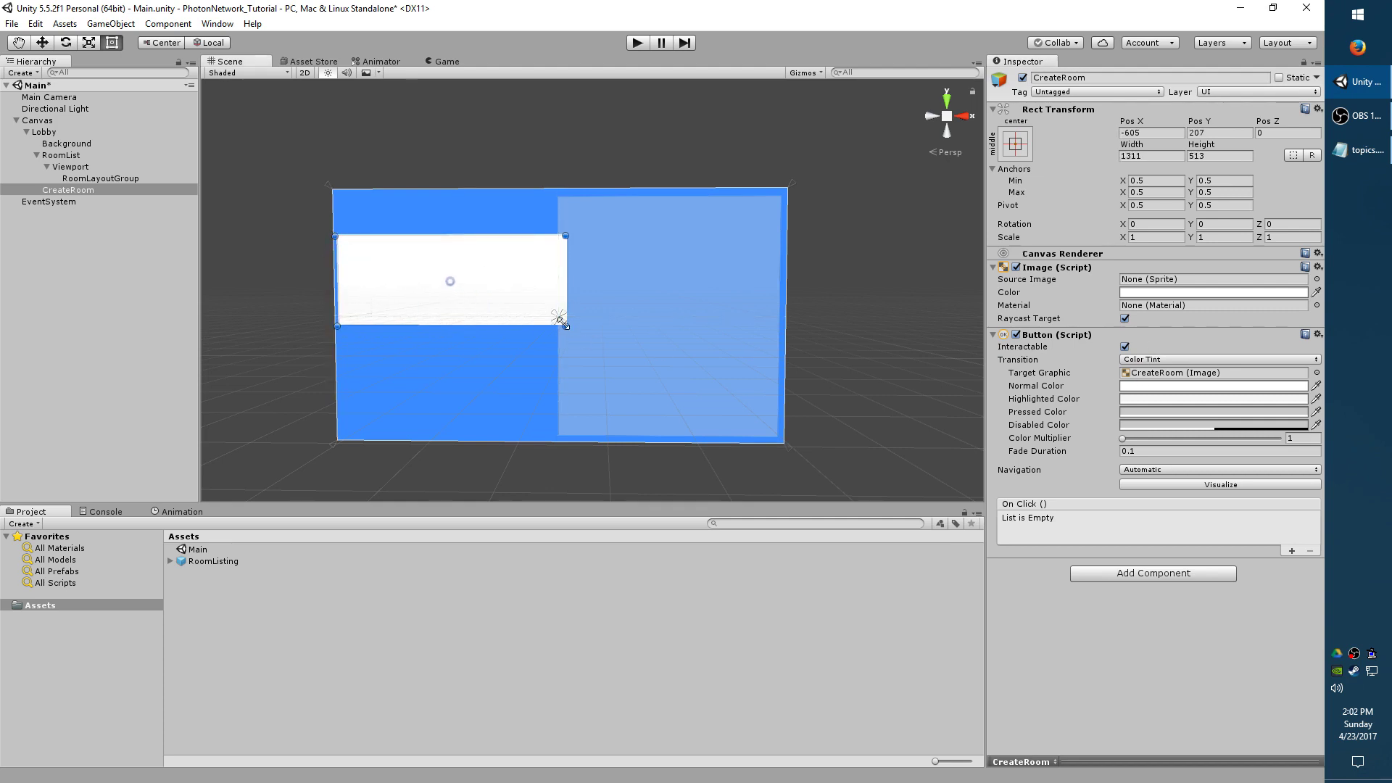
left_click_drag(564, 325, 550, 433)
left_click_drag(465, 233, 464, 226)
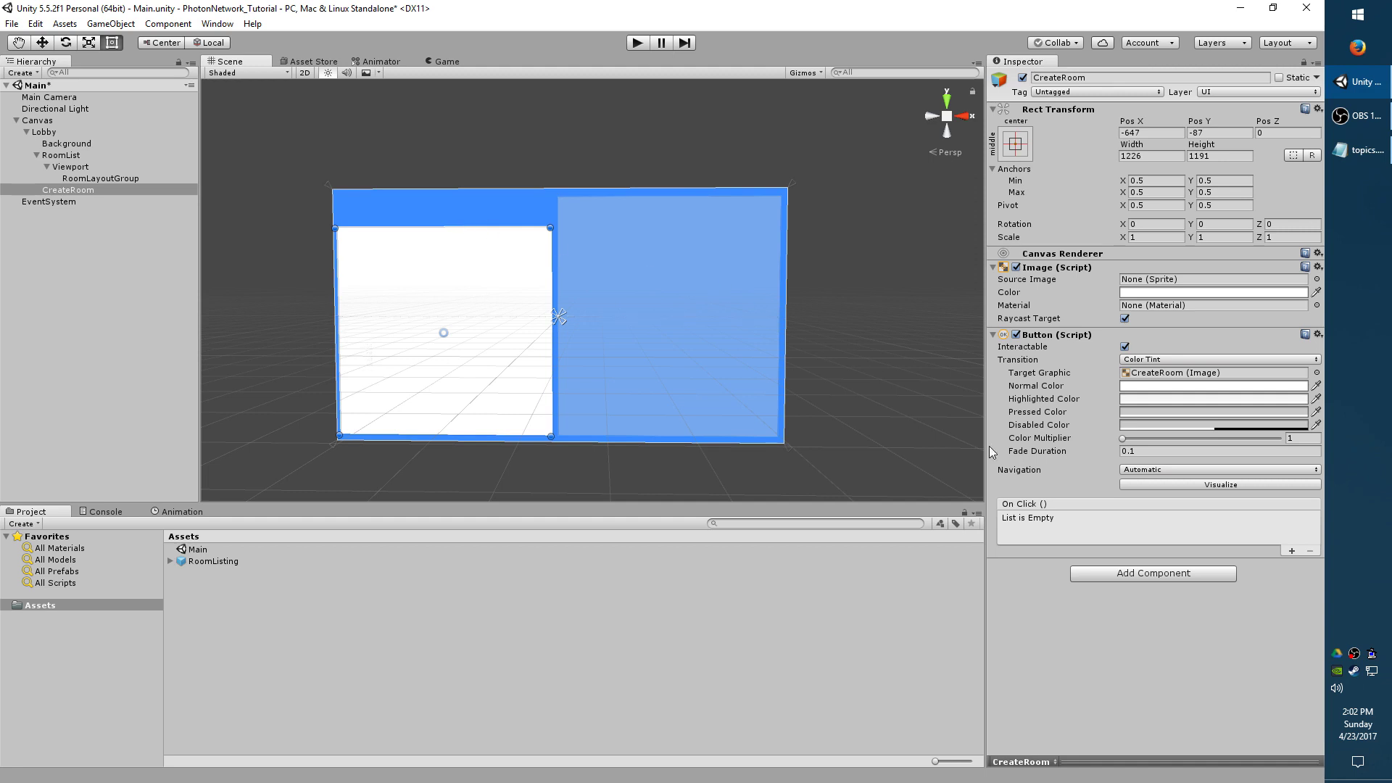
Create an empty child under CreateRoom named CreateRoomText.
left_click(102, 188)
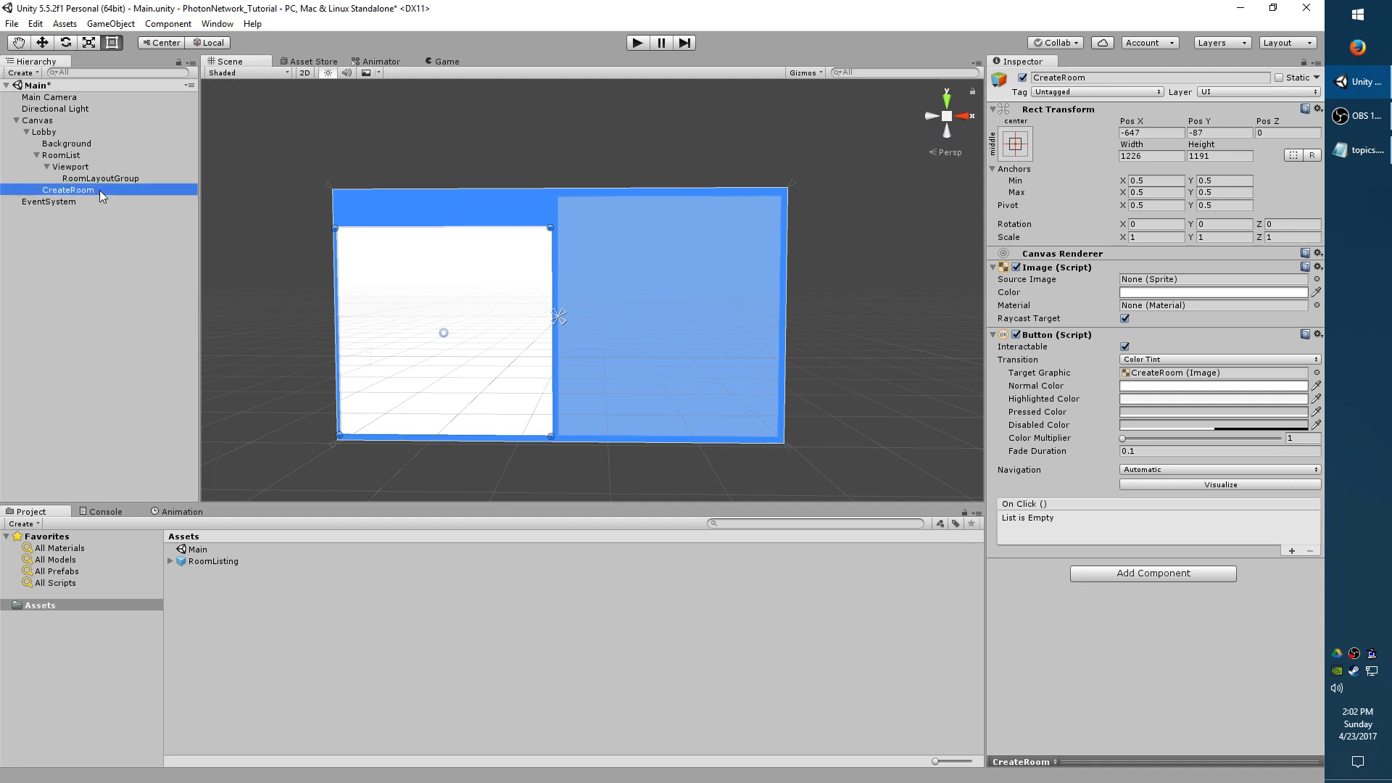
right_click(101, 190)
left_click(161, 311)
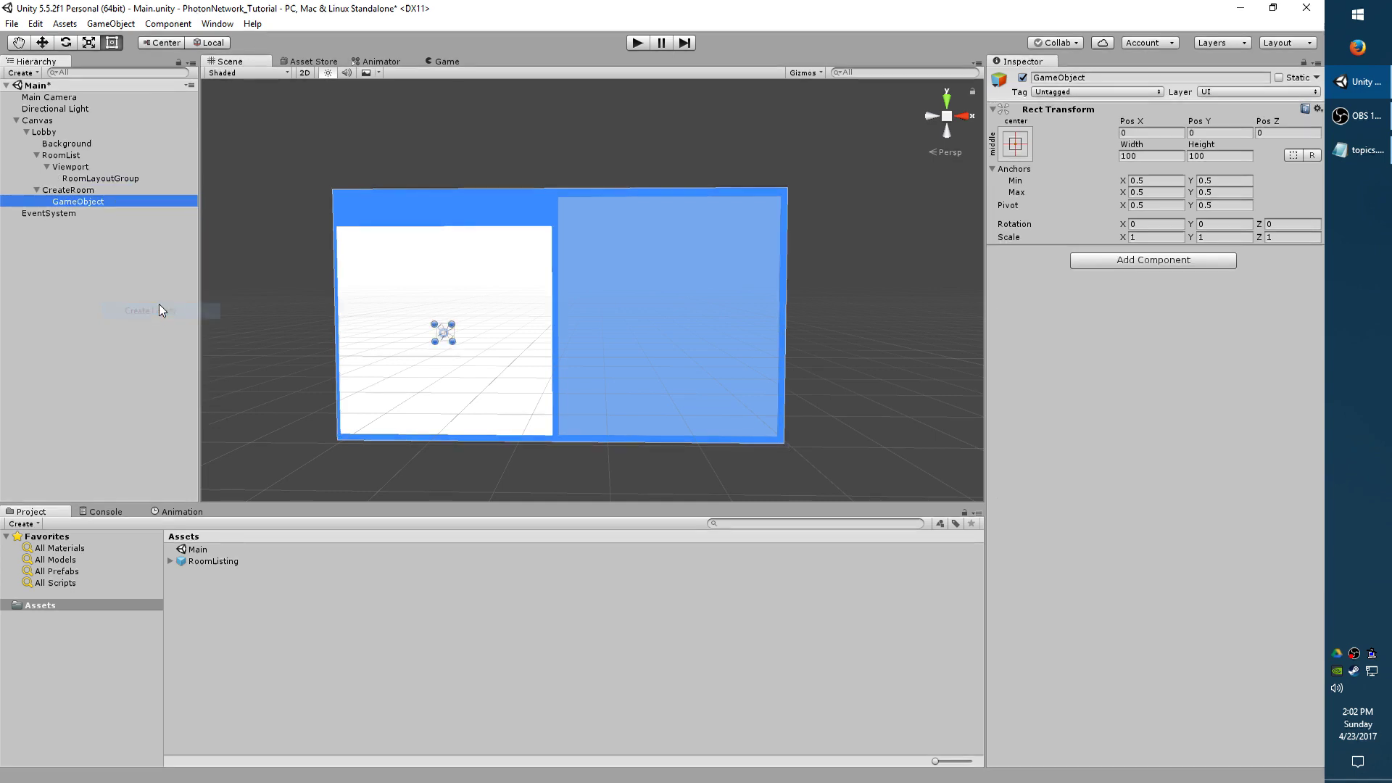
left_click(75, 201)
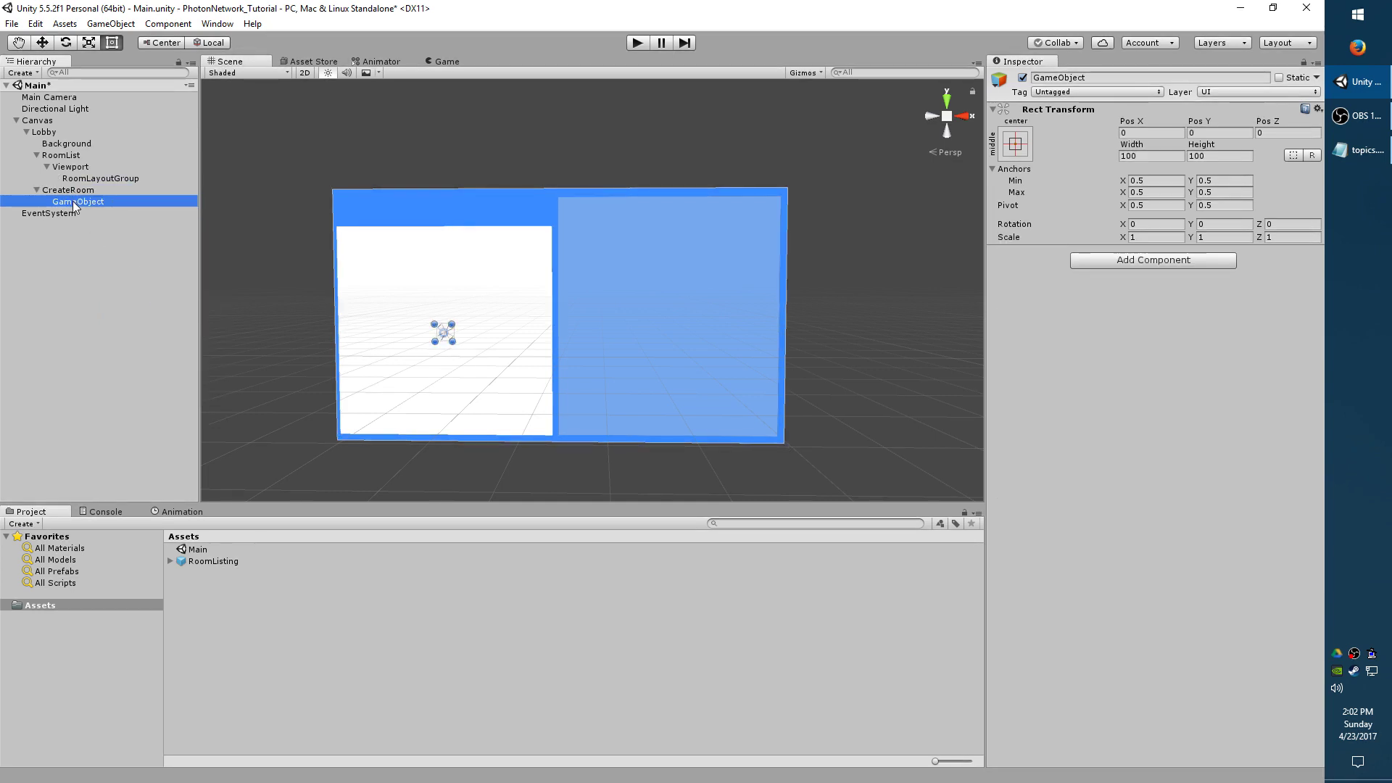
type("CreateRoom")
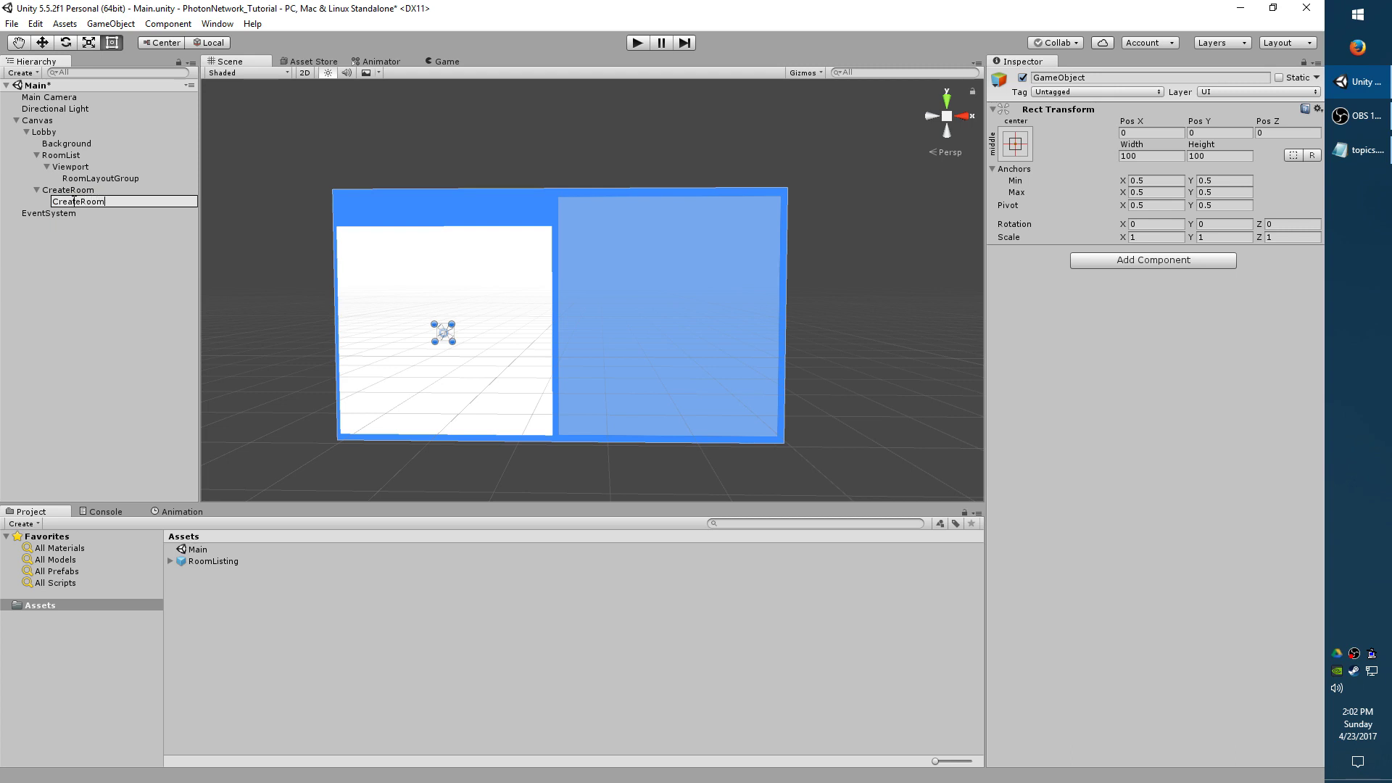
type("Text")
key("Return")
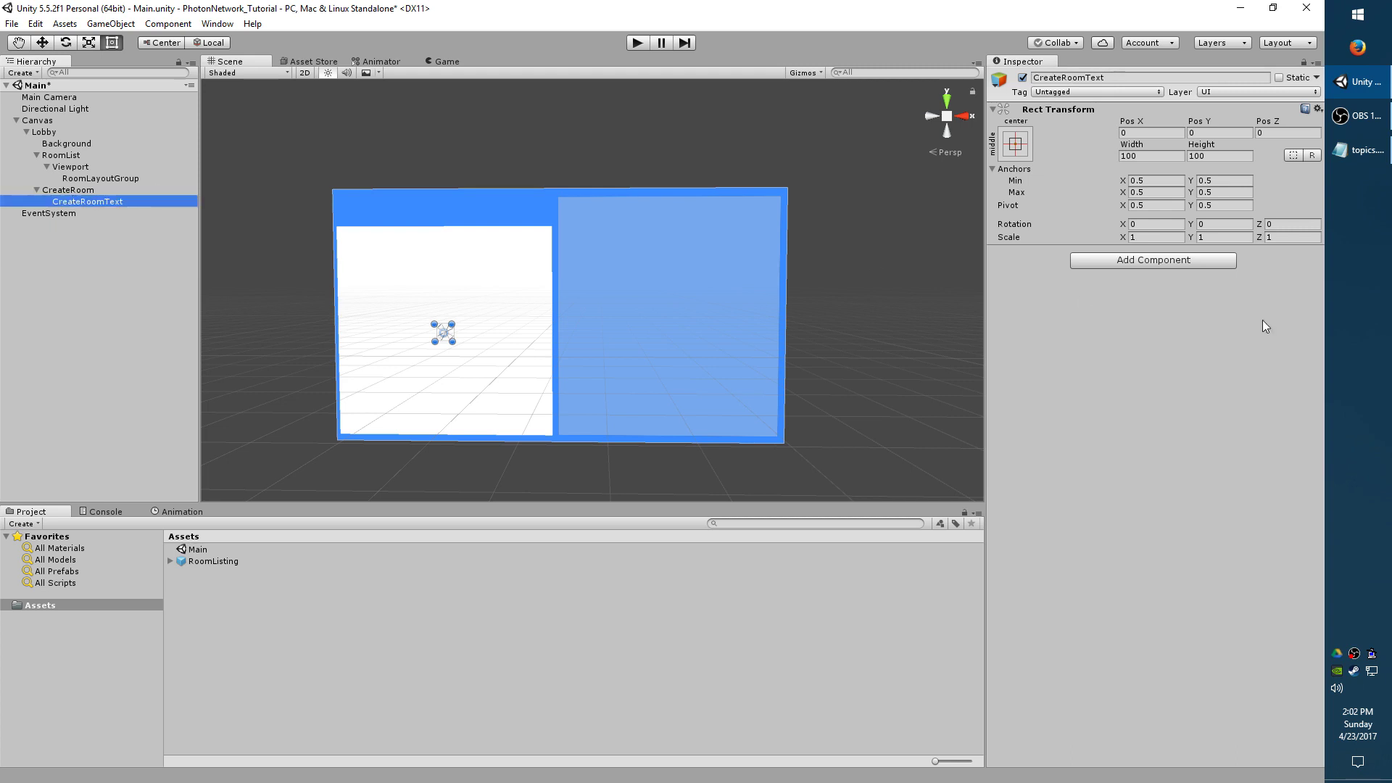
Add a Text component to CreateRoomText and stretch it to fill the button.
left_click(1181, 264)
type("text")
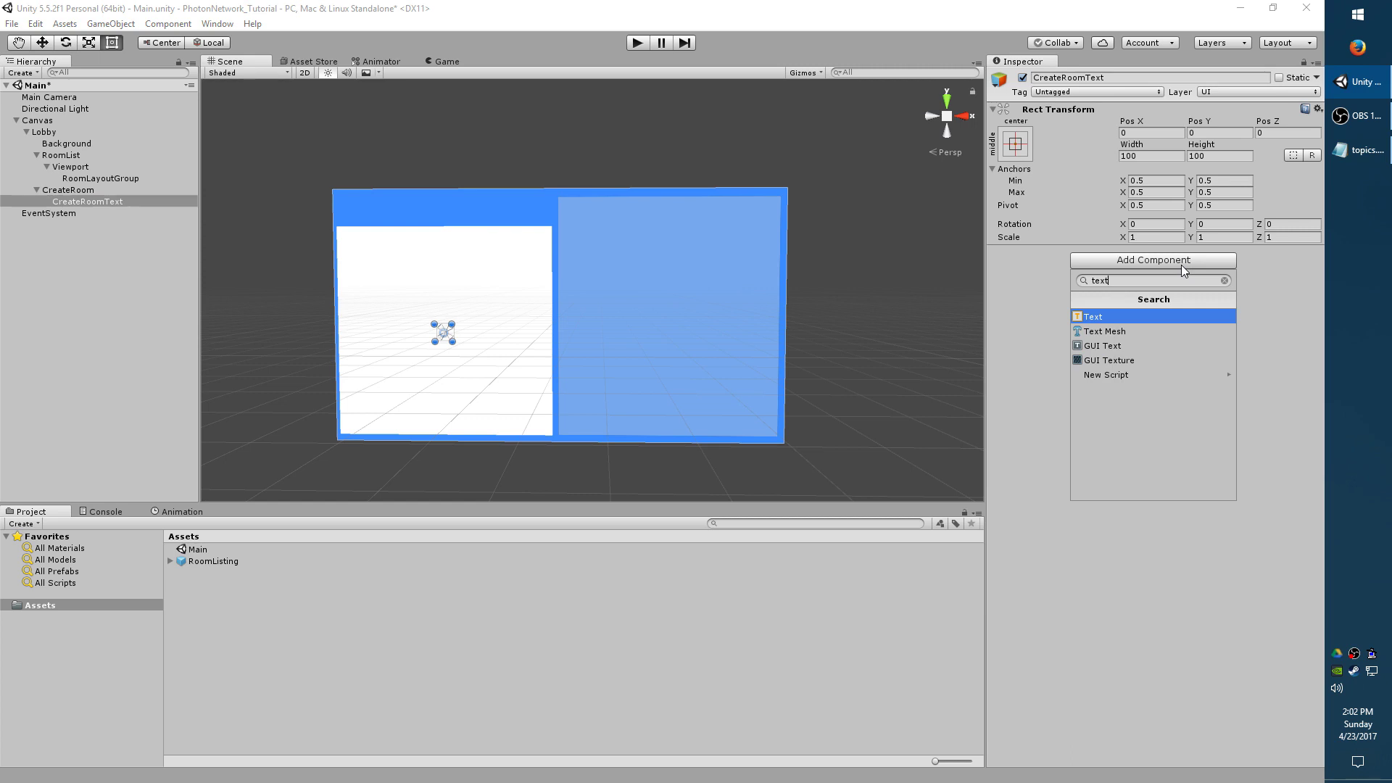
key("Return")
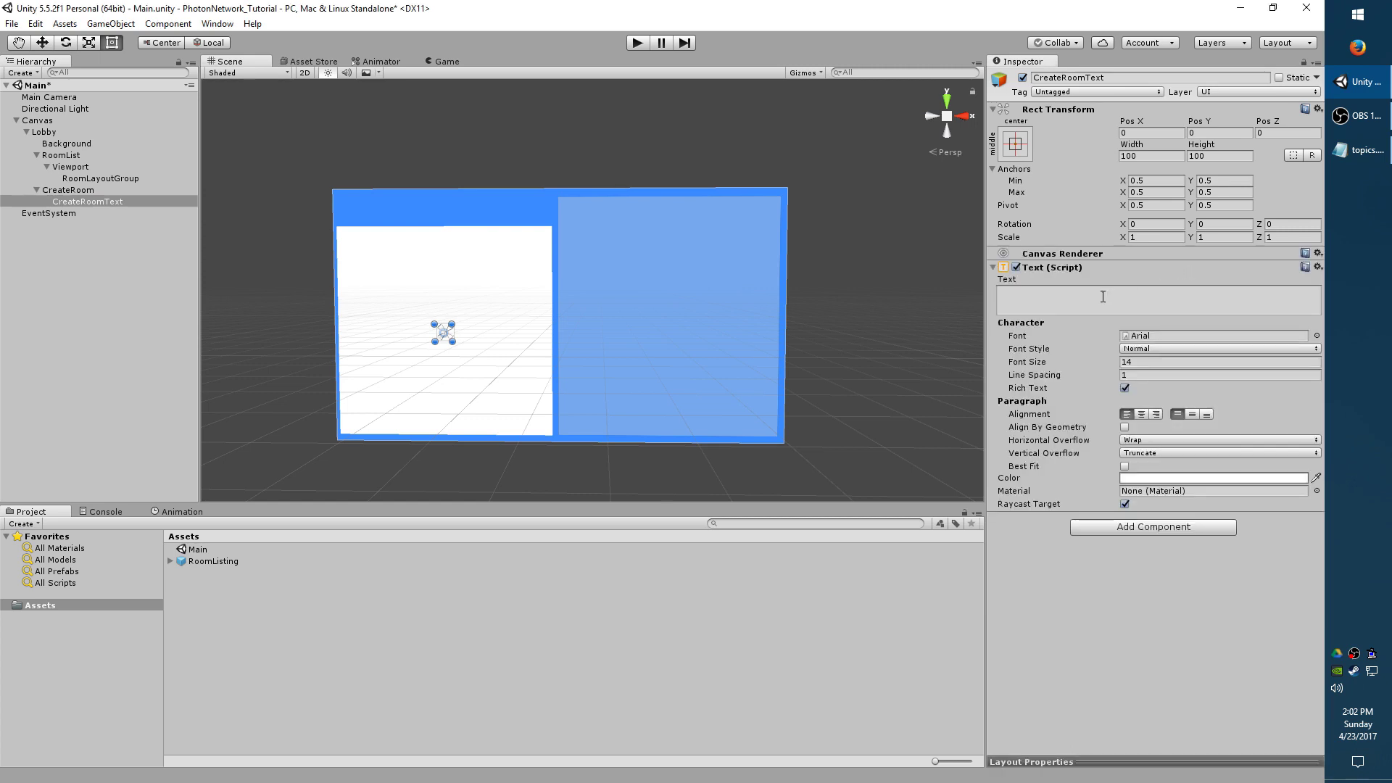
left_click(1102, 298)
left_click(1016, 141)
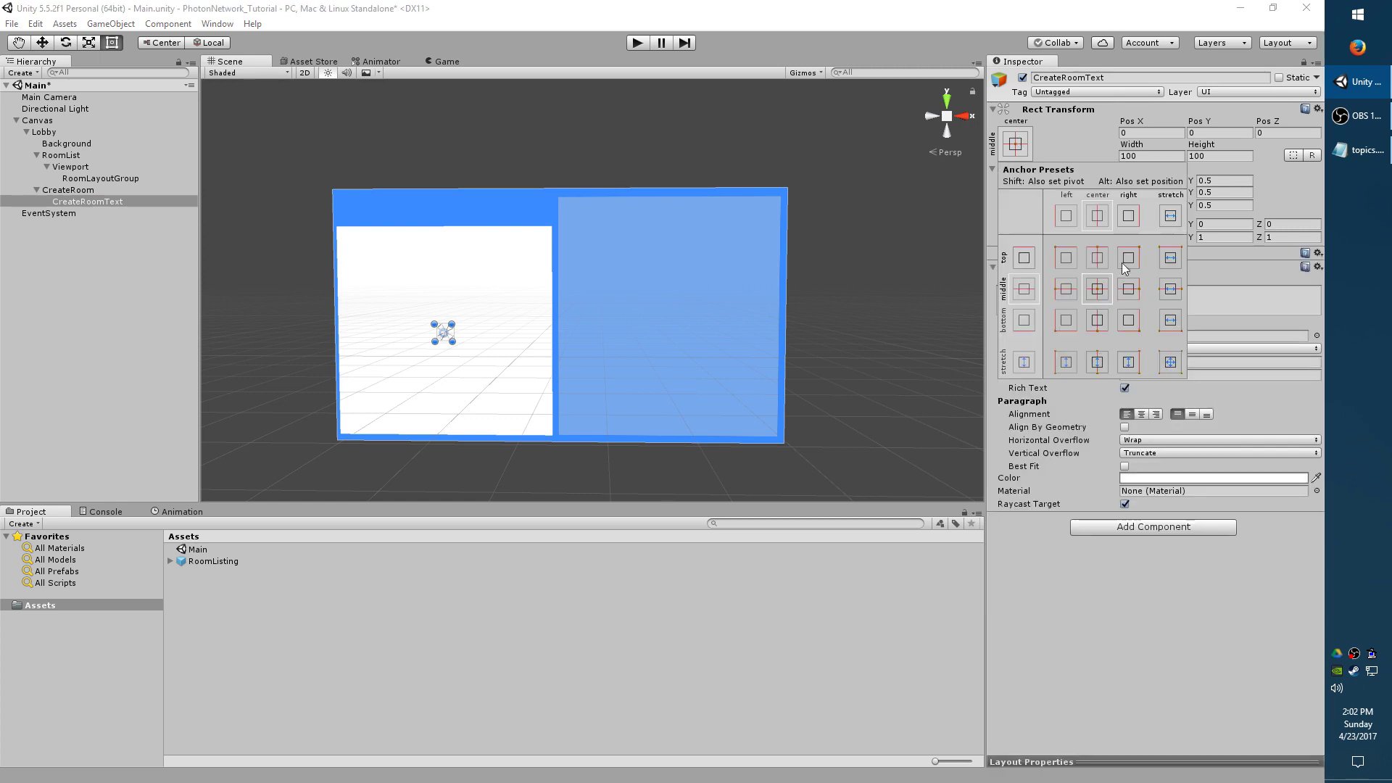
left_click(1172, 366, "alt")
Set the label text to 'Make Room' in near-black, font size 64, centred horizontally and vertically.
left_click(1224, 303)
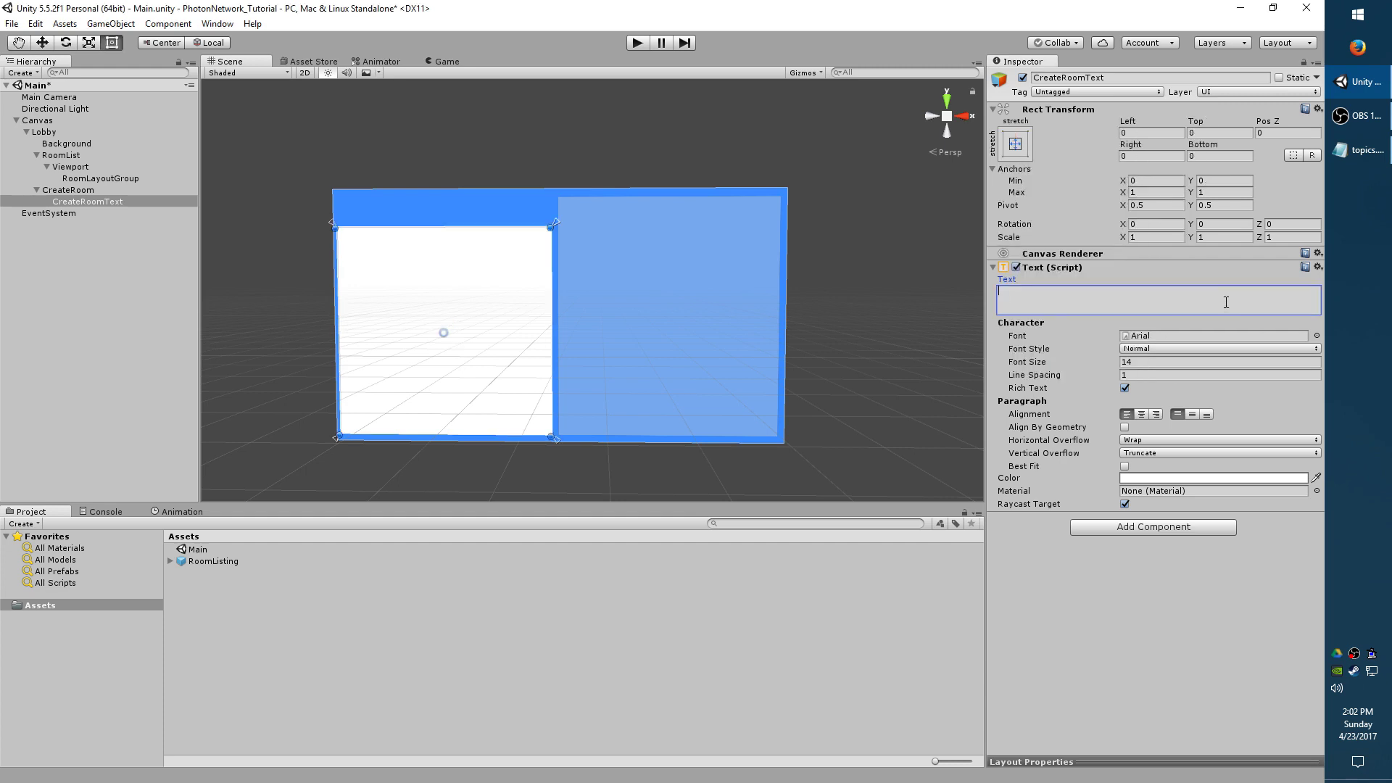
type("Make Room")
left_click(1149, 480)
left_click_drag(984, 334, 955, 361)
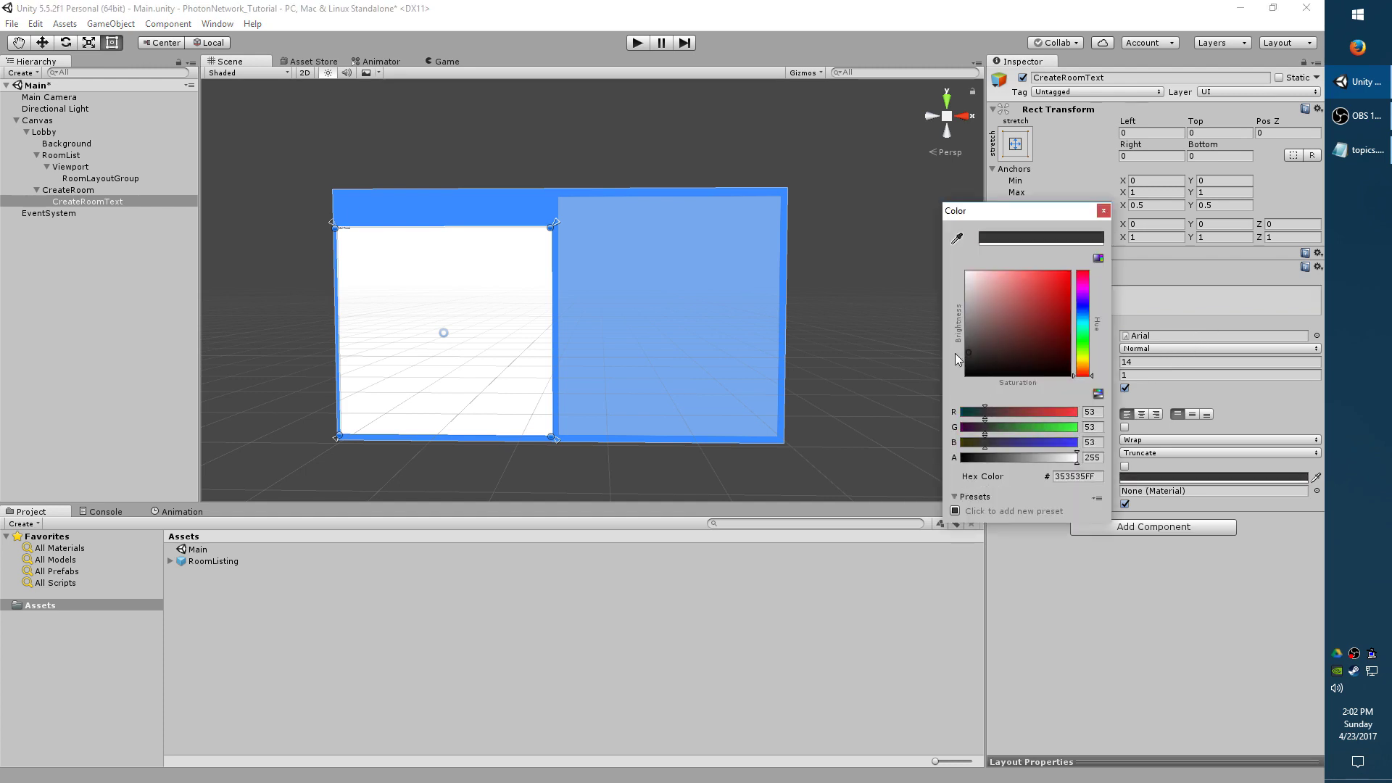
left_click(1104, 211)
left_click(1082, 295)
left_click(1142, 362)
type("64")
left_click(1142, 414)
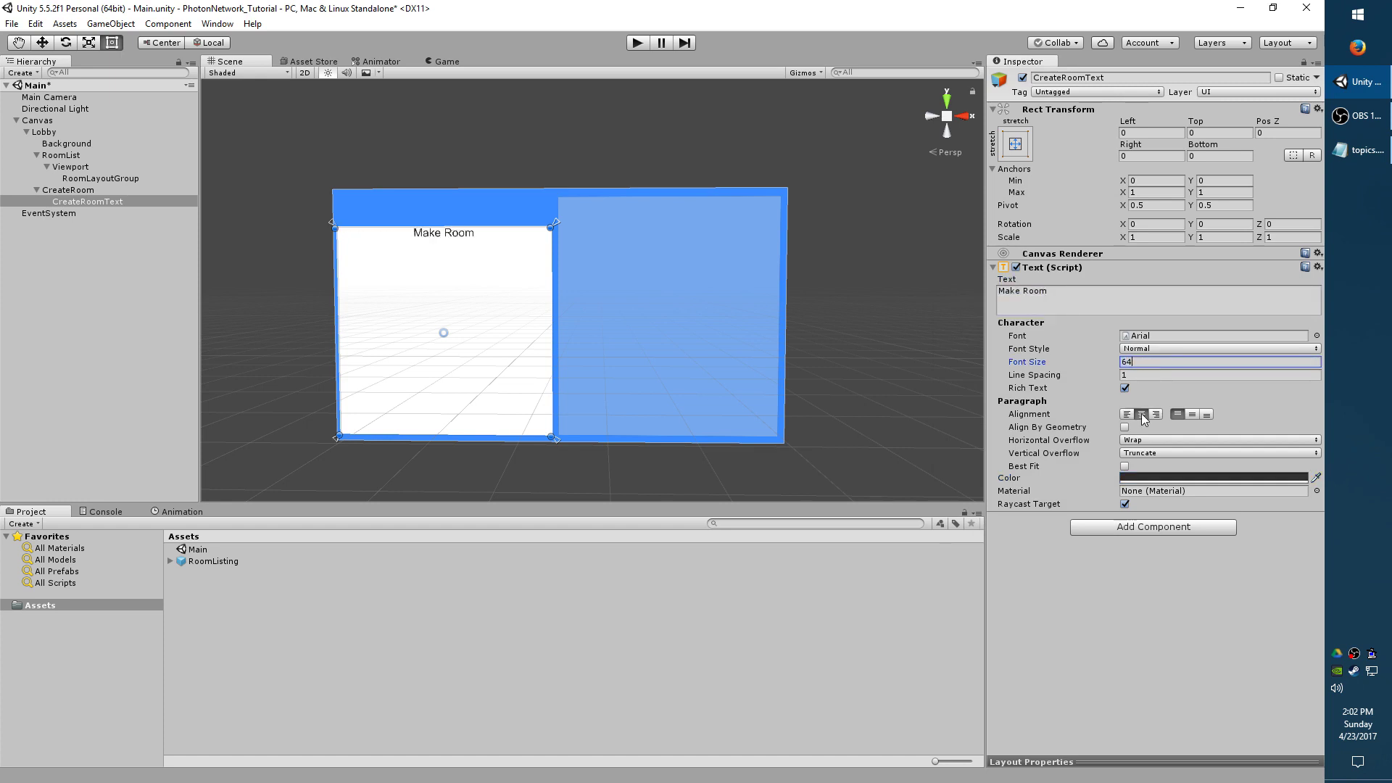
left_click(1191, 414)
Save, add a CreateRoomInput child under CreateRoom, and size it as a 1226×130 strip at the top.
key("ctrl+s")
left_click(415, 572)
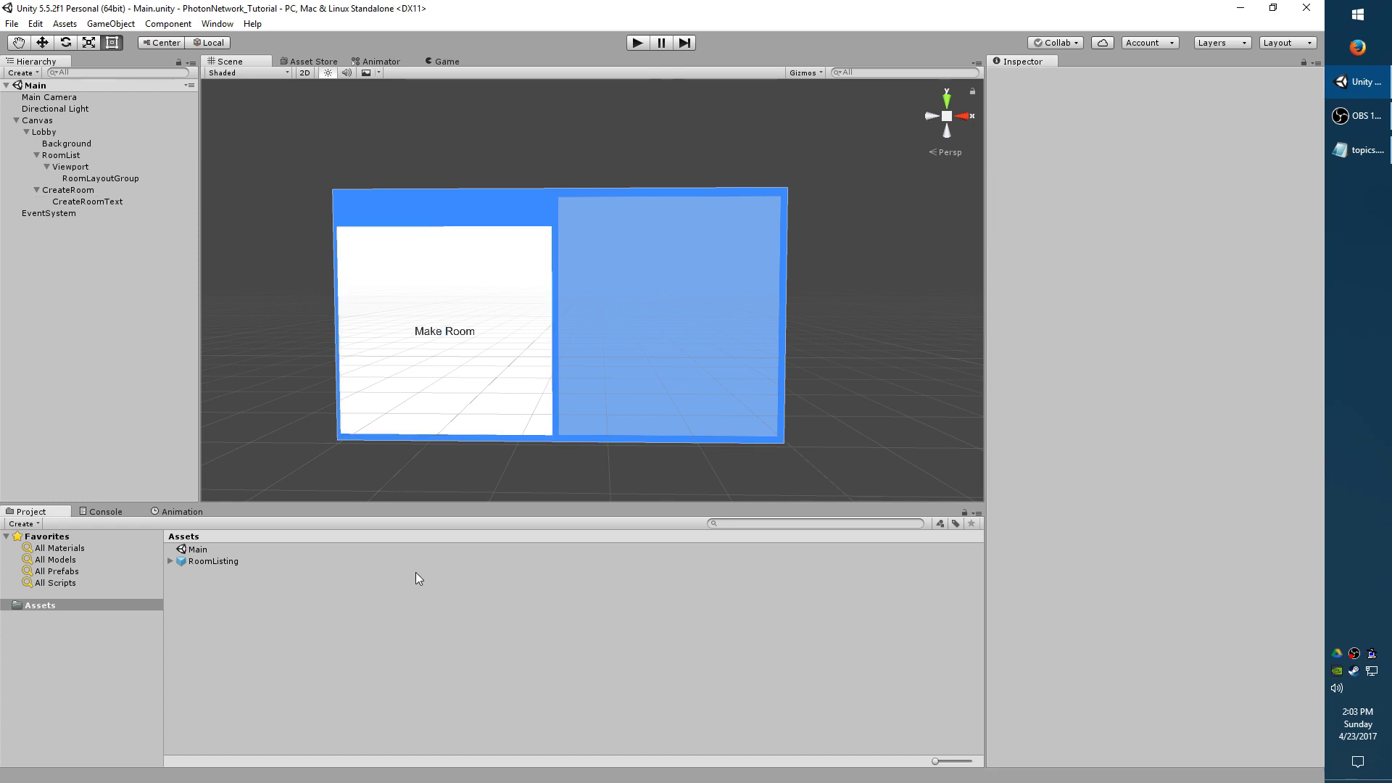
left_click(107, 193)
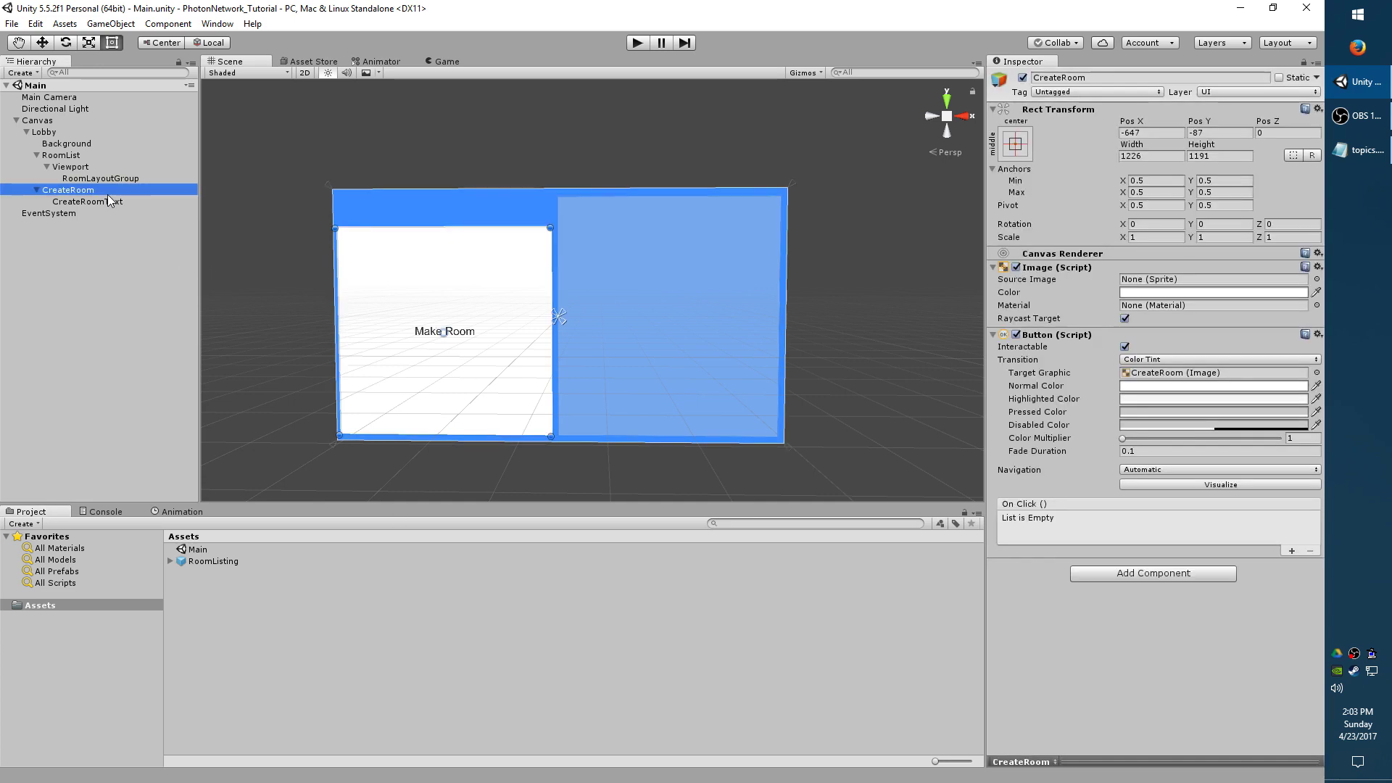
right_click(108, 192)
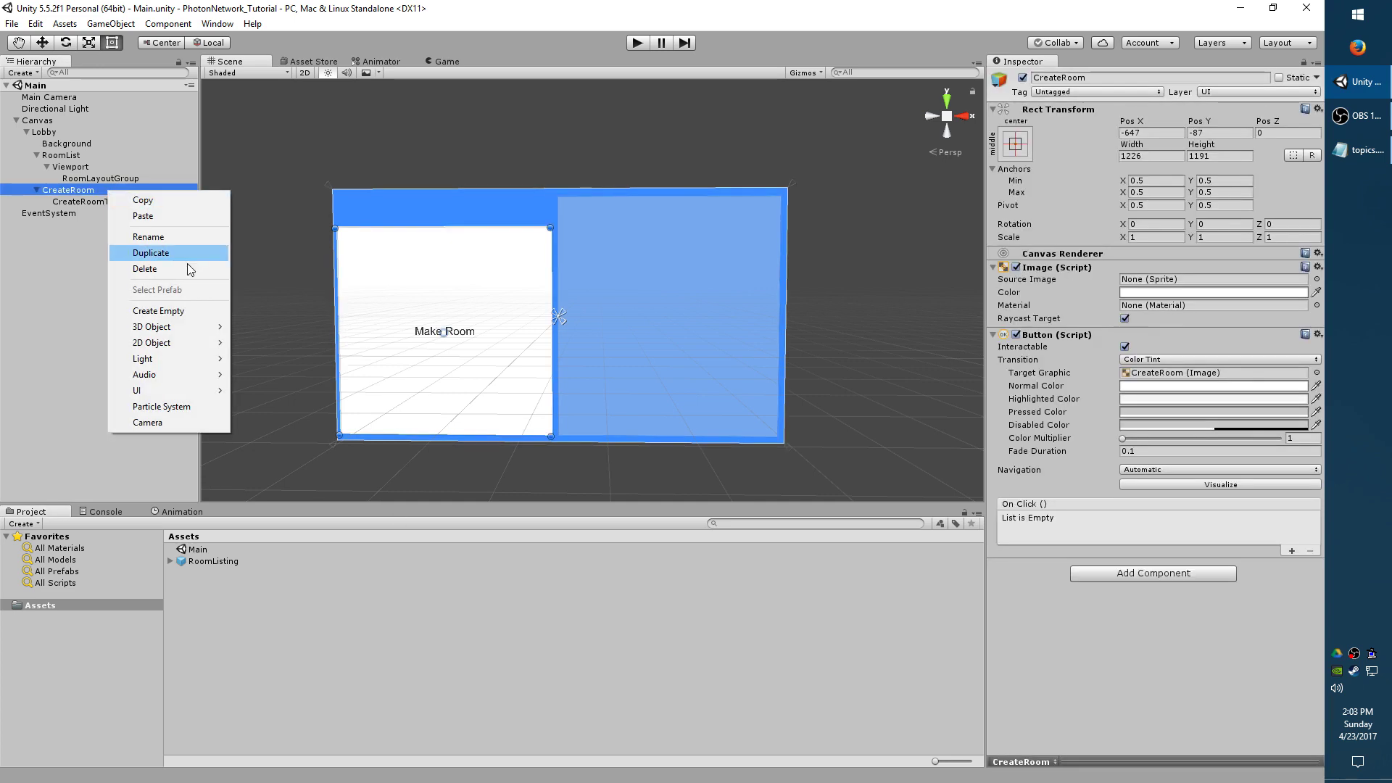
left_click(185, 298)
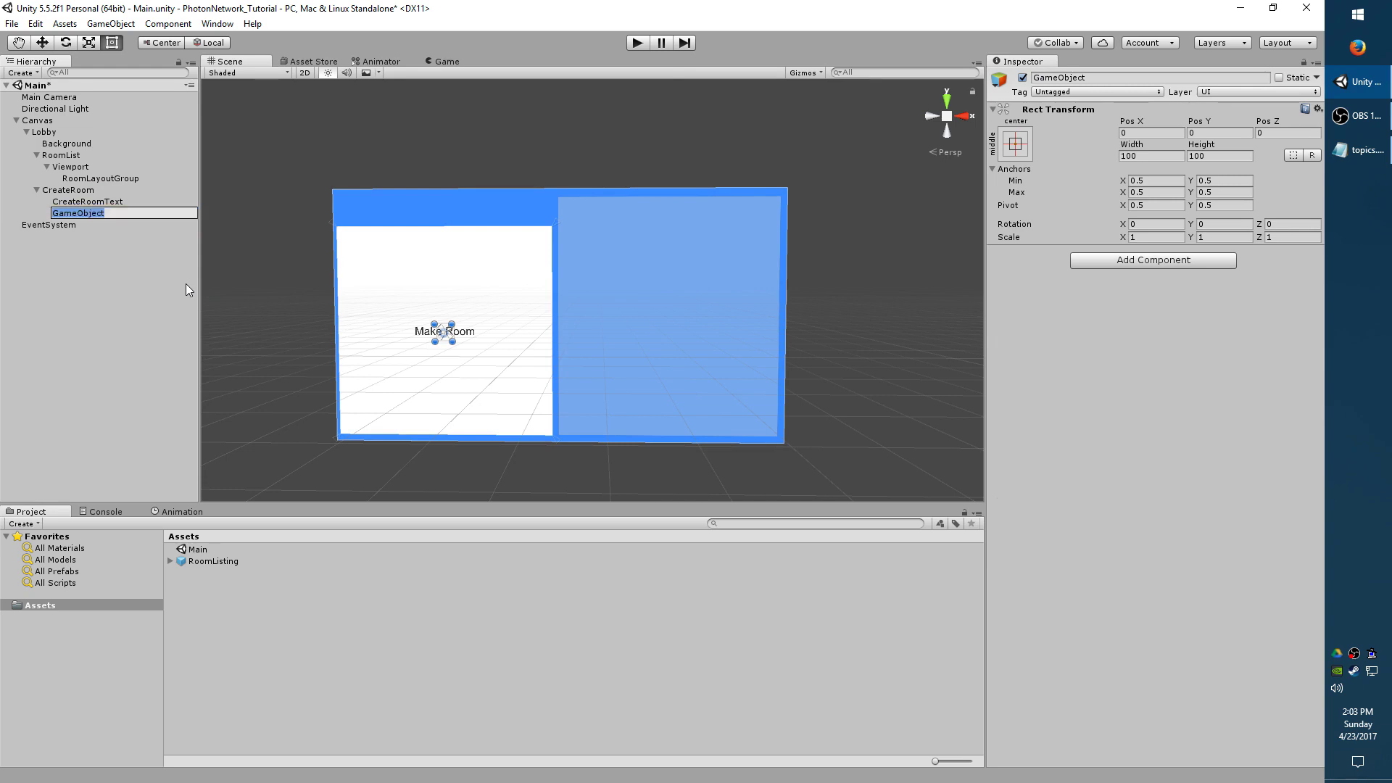
type("CreateRoomInput")
key("Return")
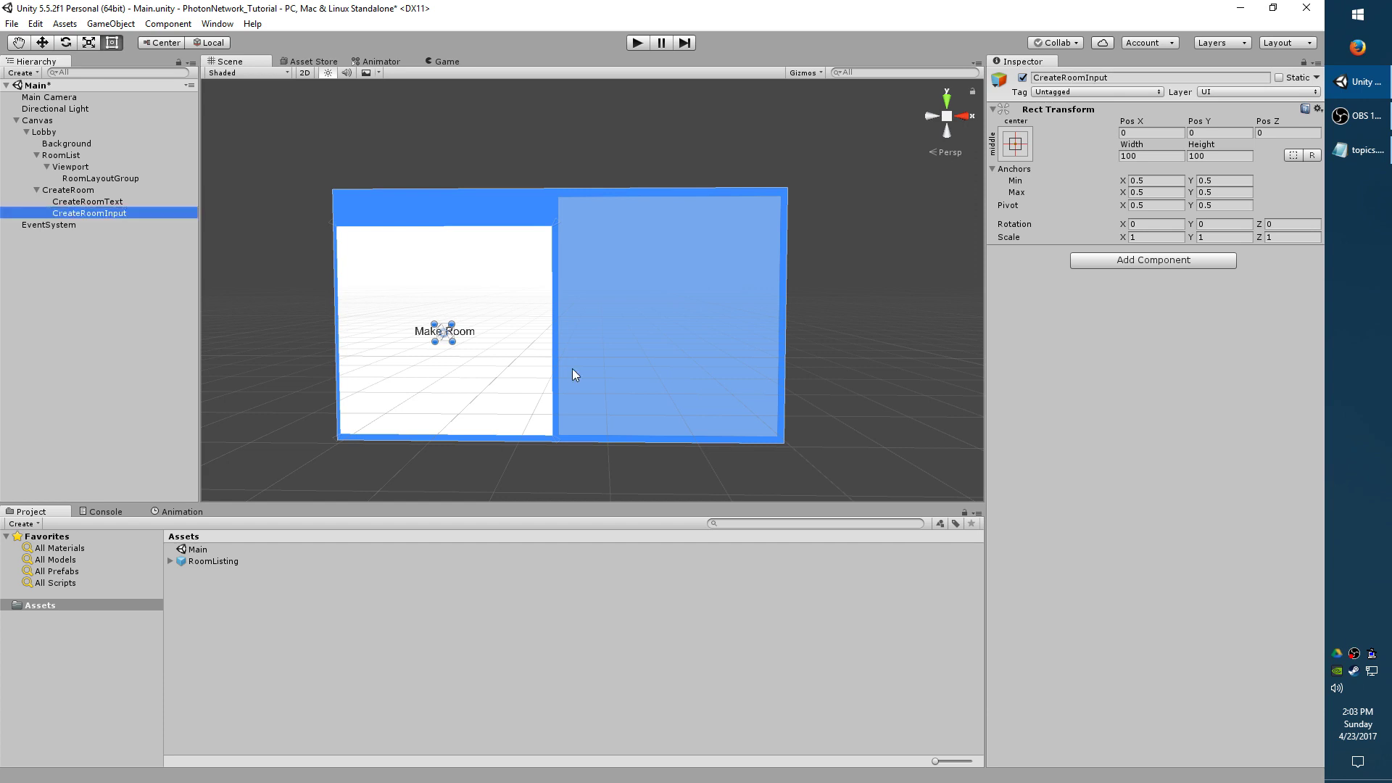
left_click_drag(435, 323, 335, 197)
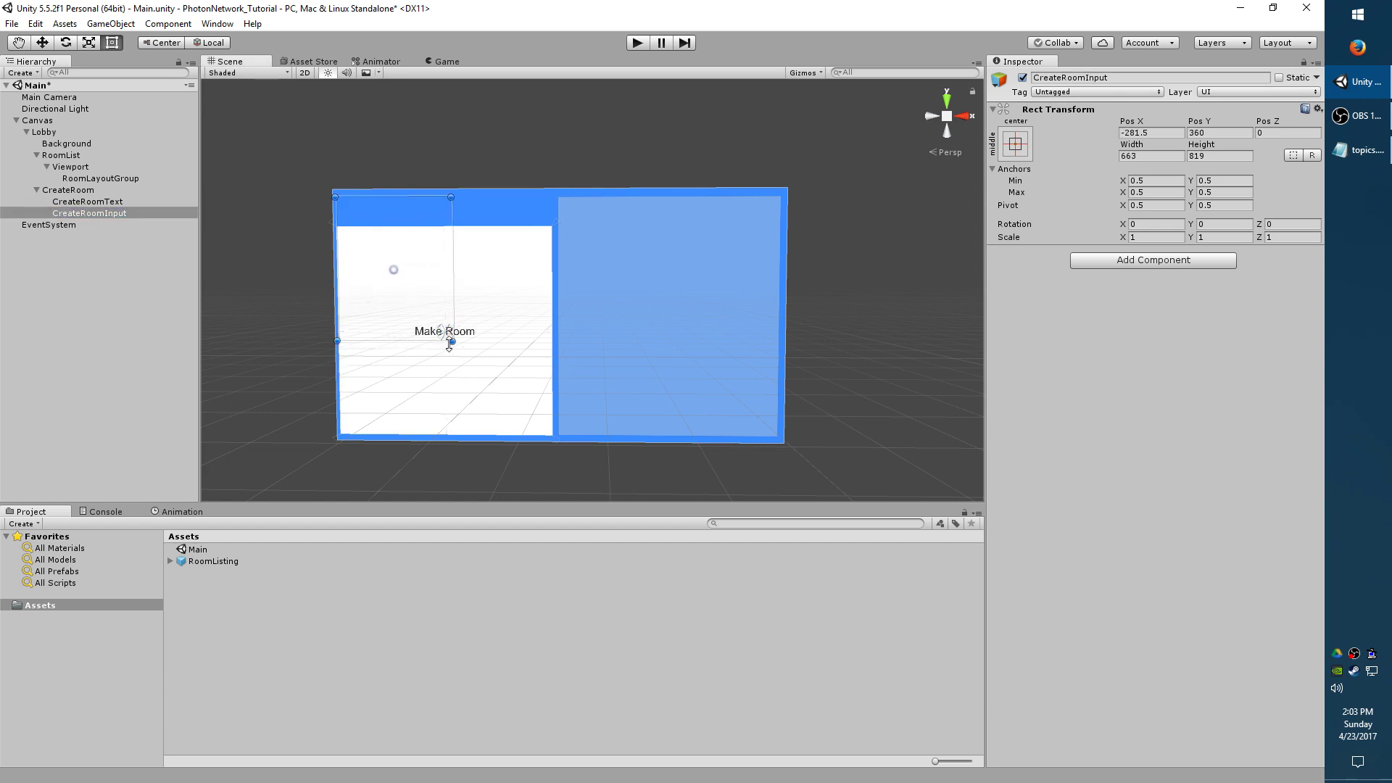
left_click_drag(449, 343, 548, 221)
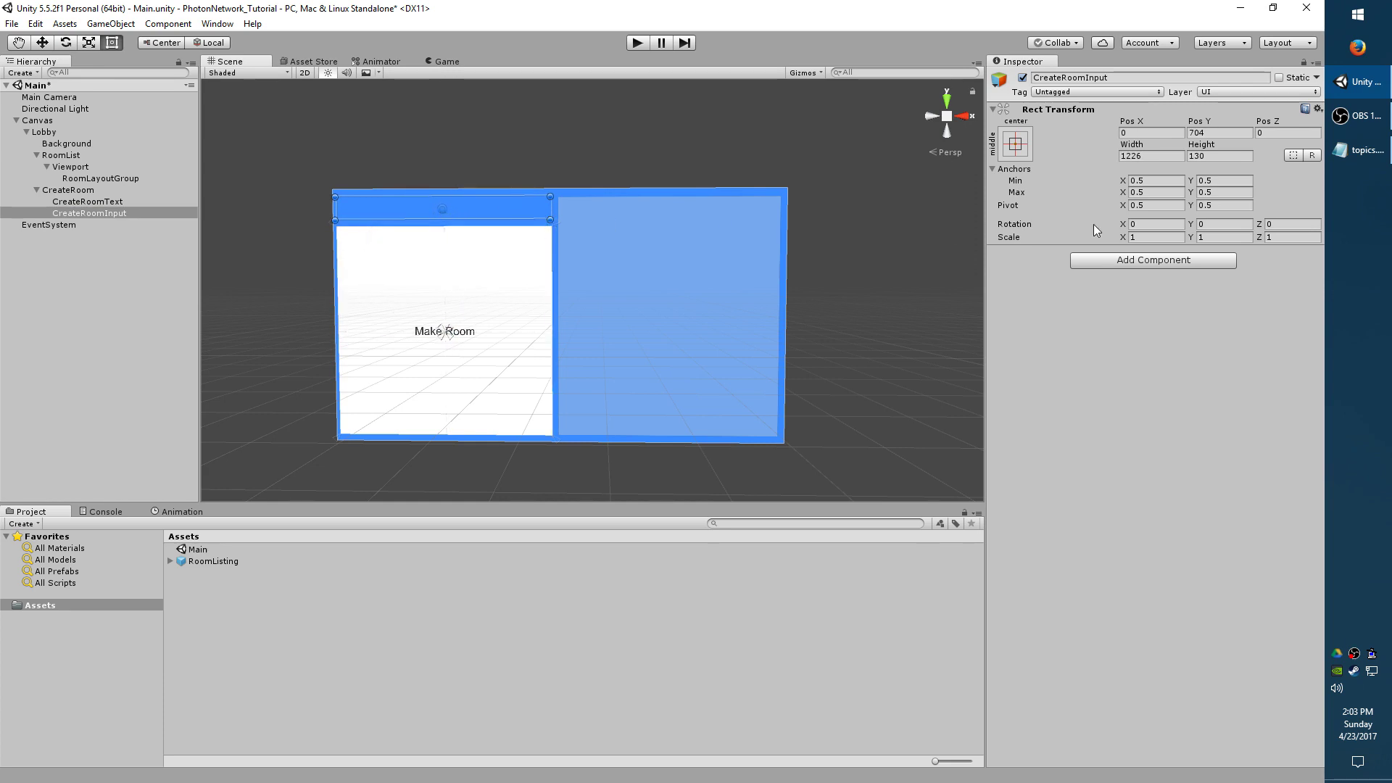
Add Input Field and Image components to CreateRoomInput, using its Image as the Target Graphic.
left_click(1110, 263)
type("input")
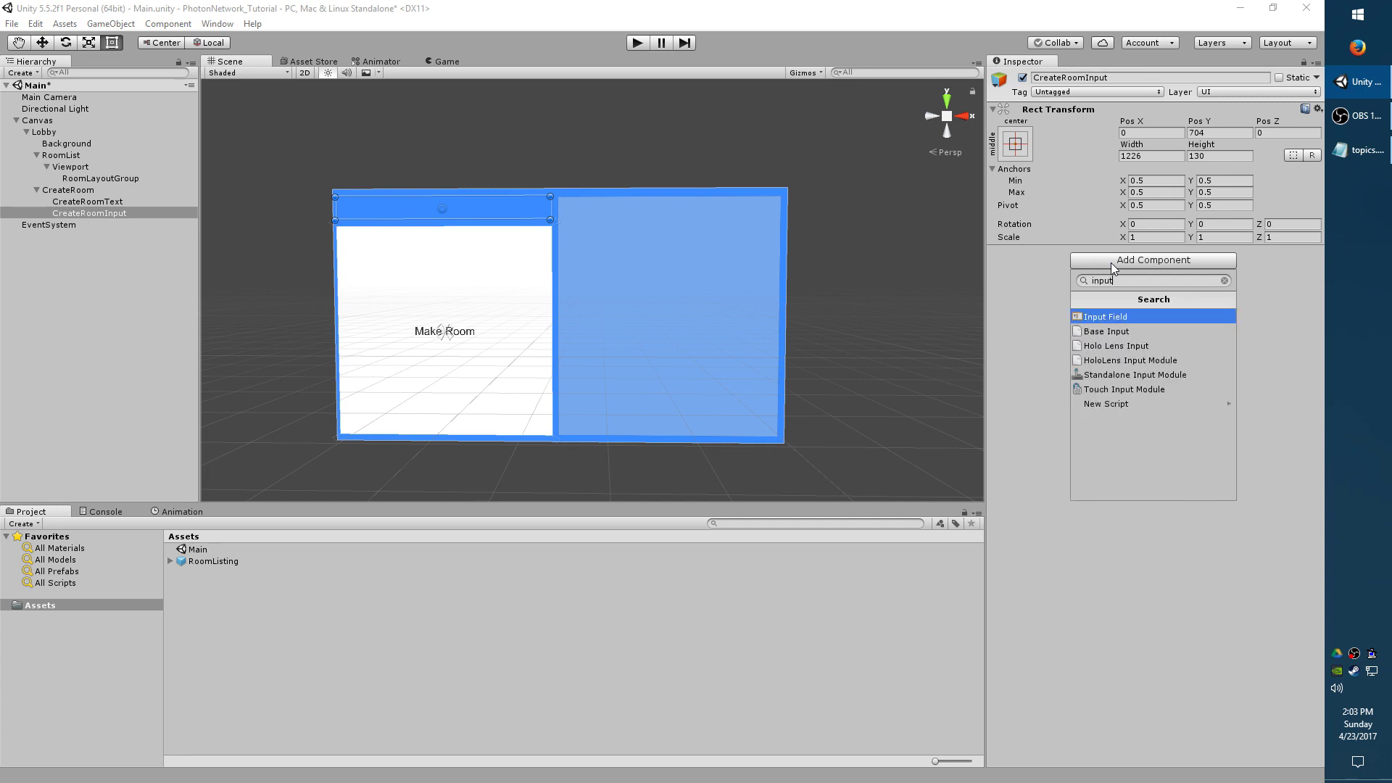
key("Return")
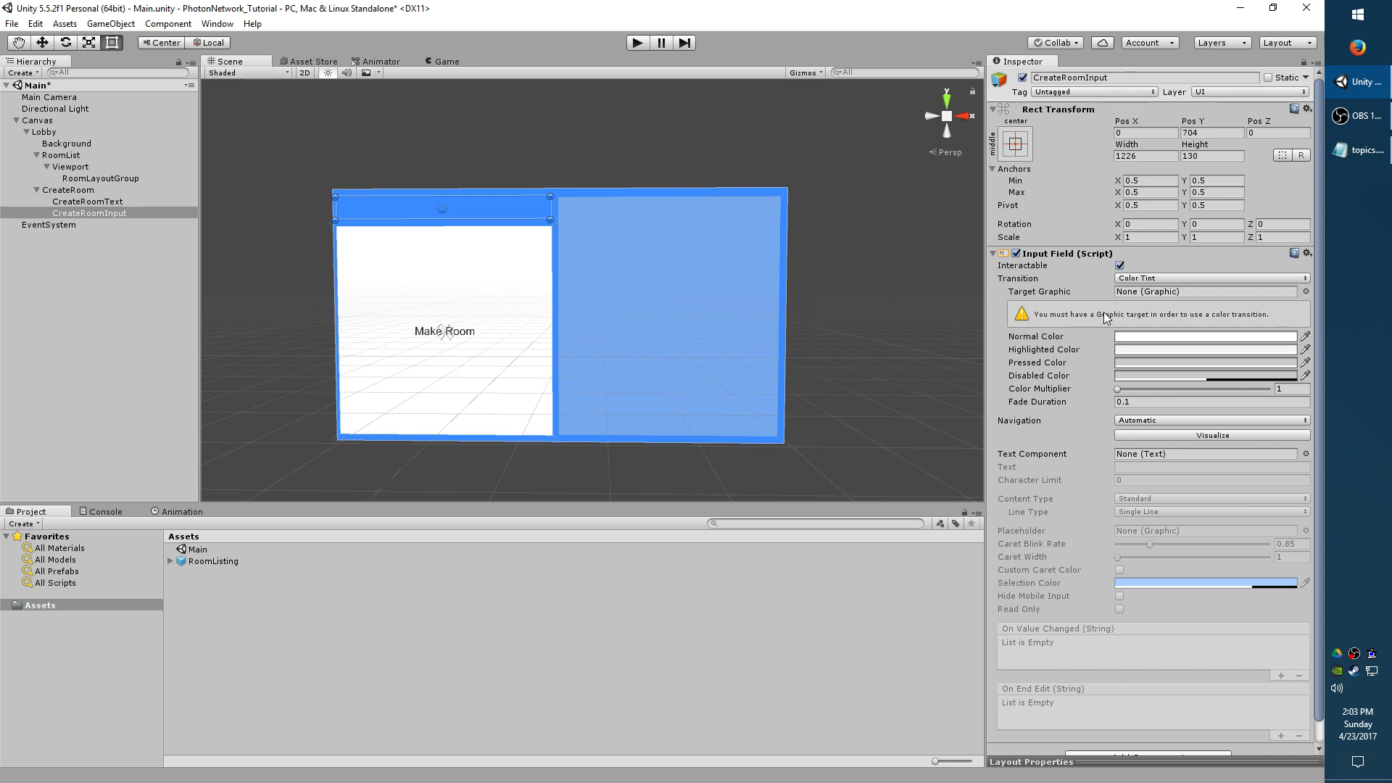
scroll(1103, 315, "down", 1)
left_click(1120, 735)
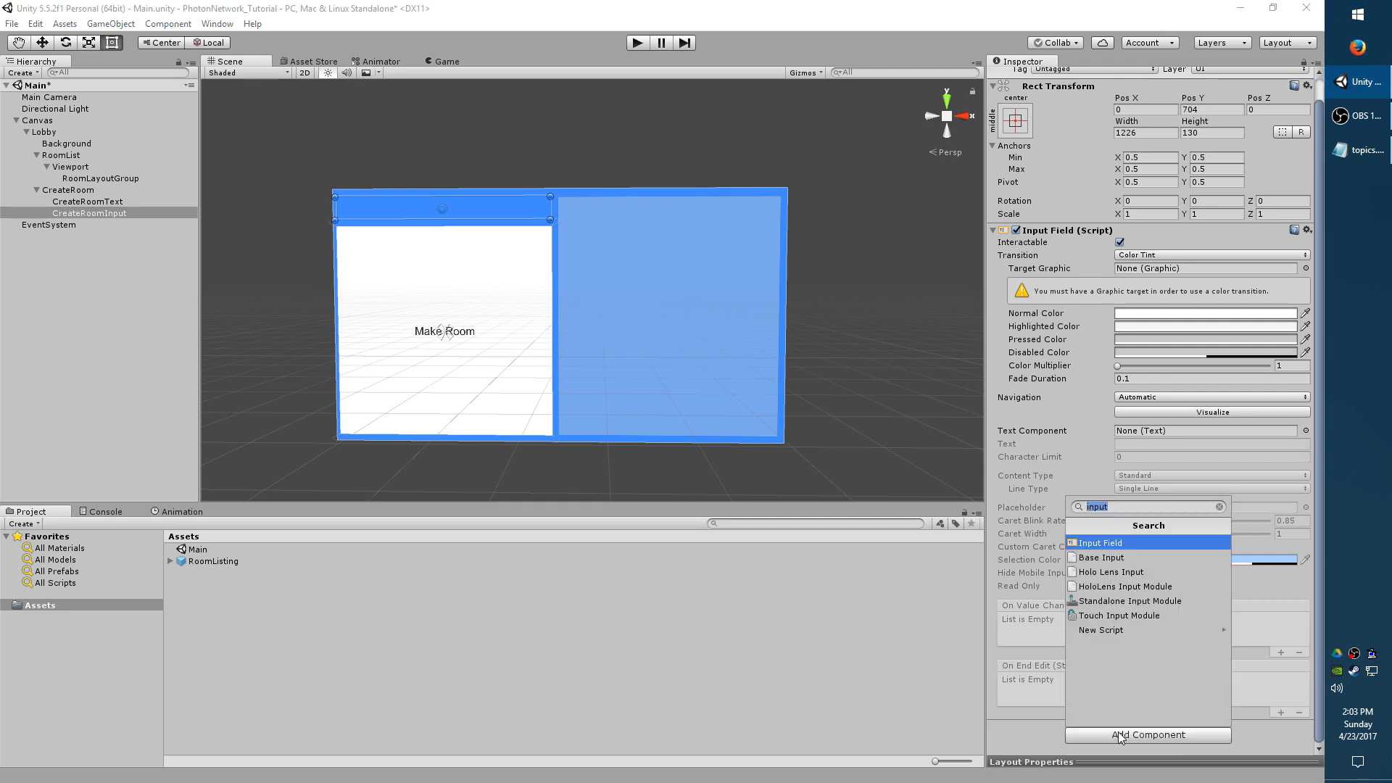
type("image")
key("Return")
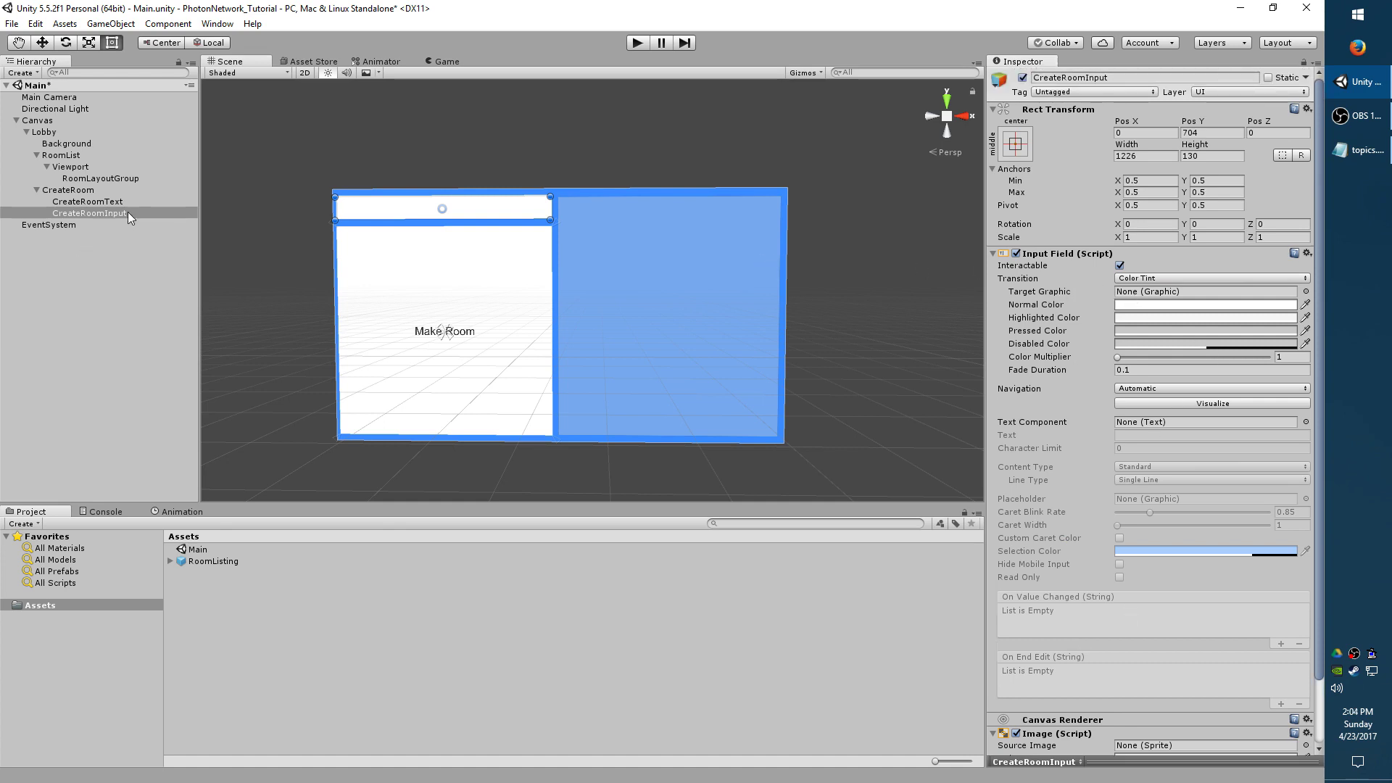
left_click_drag(126, 212, 1140, 294)
Create an empty child under CreateRoomInput named InputText.
right_click(97, 214)
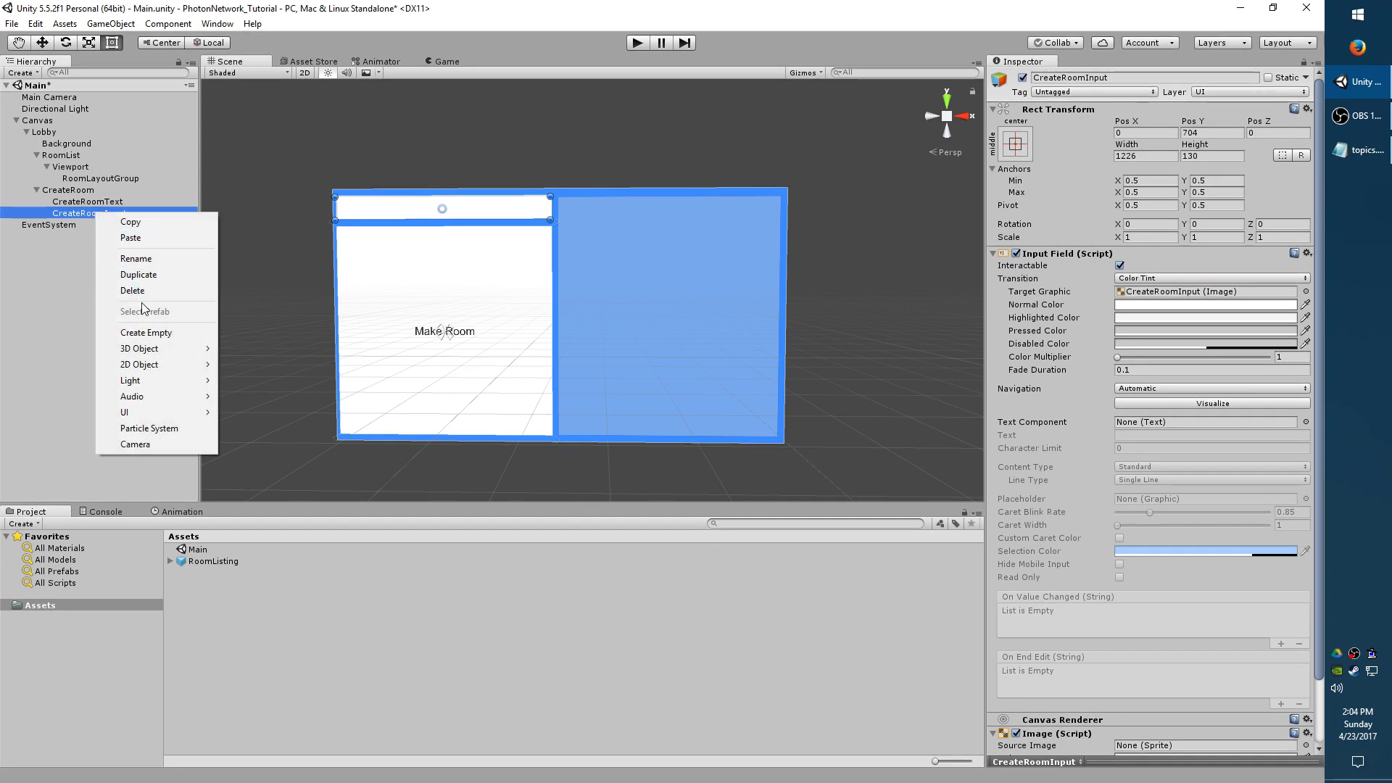
left_click(77, 221)
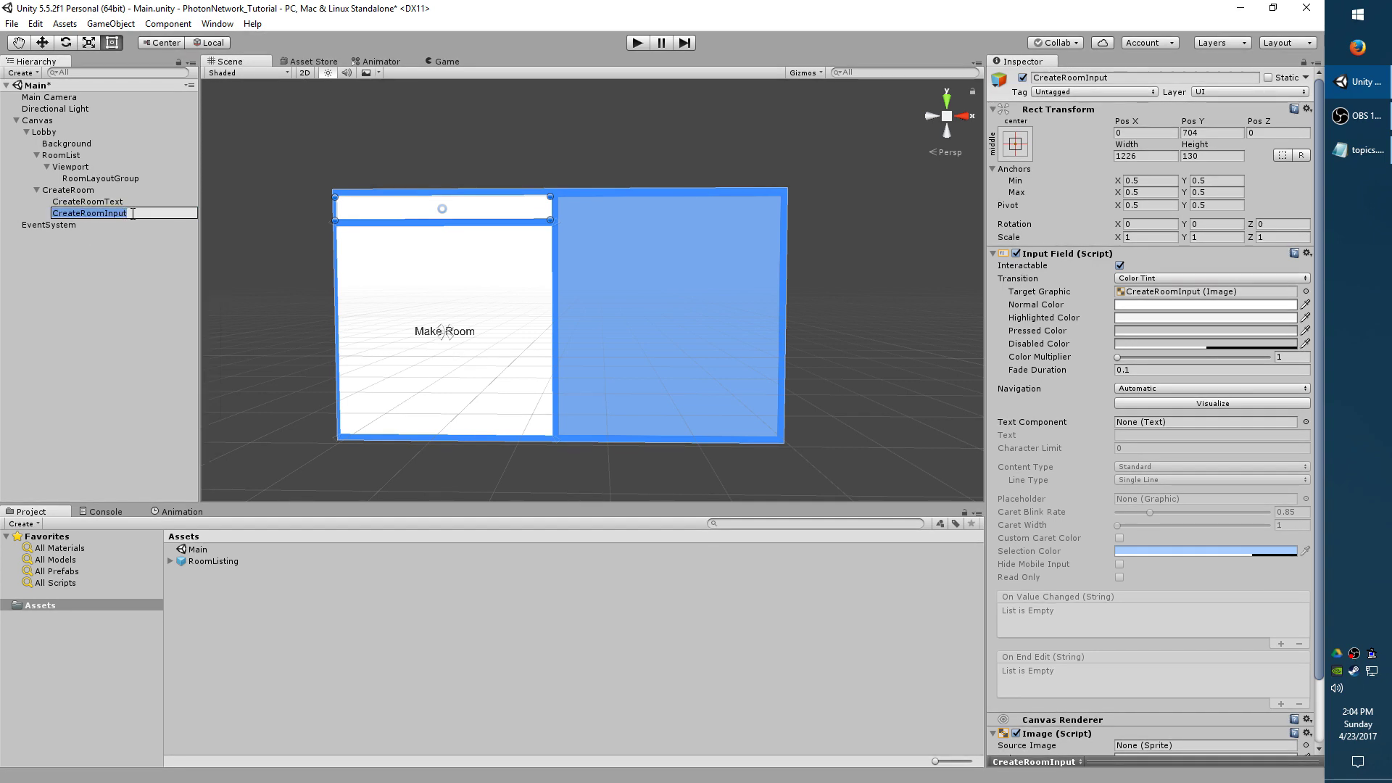
right_click(137, 214)
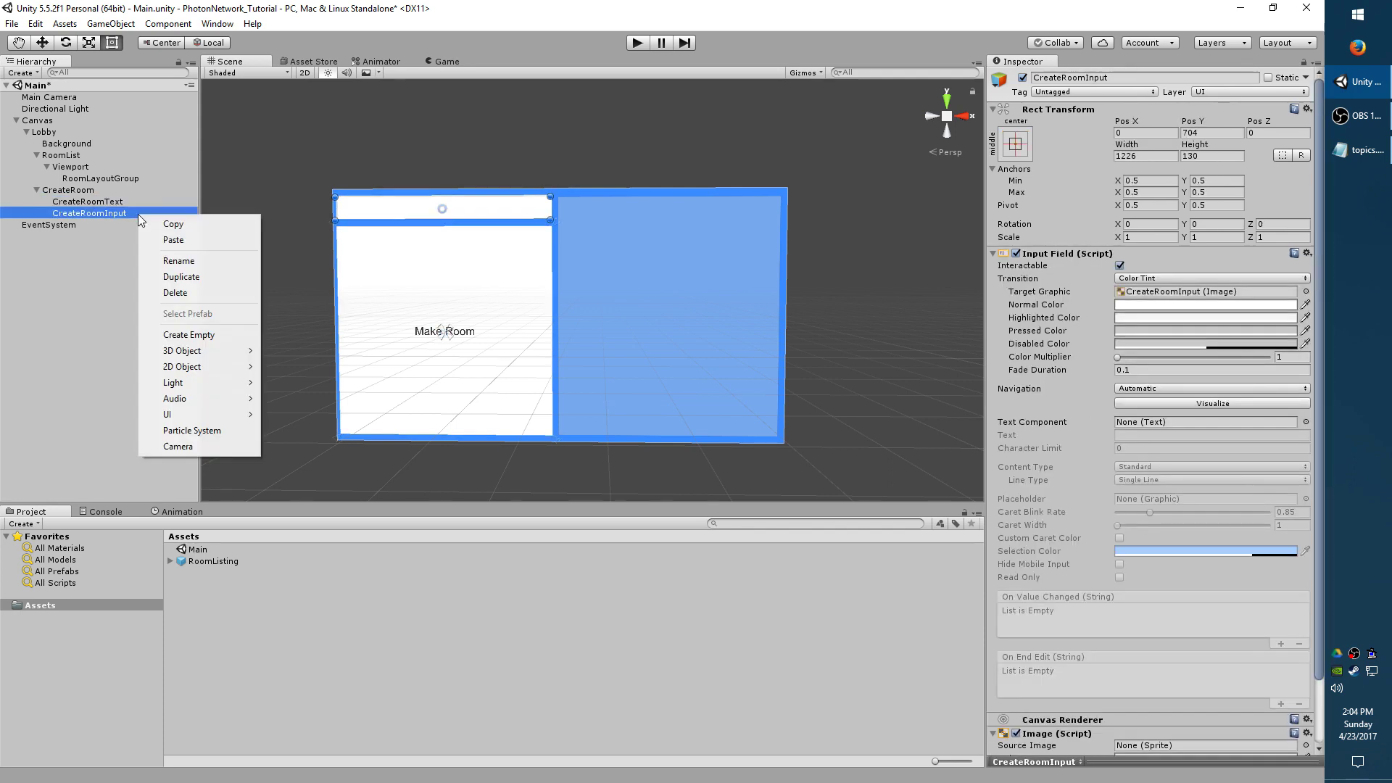
left_click(188, 334)
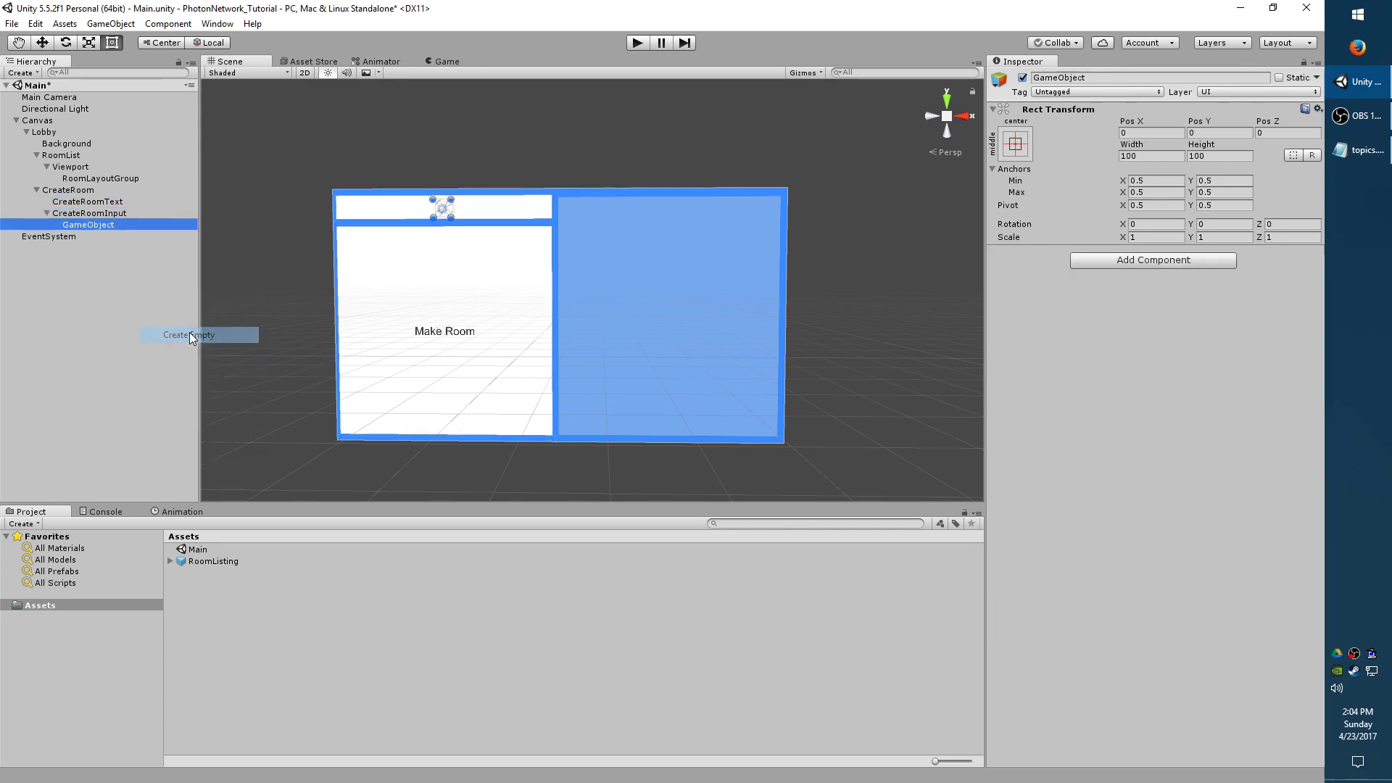
left_click(103, 225)
type("Create")
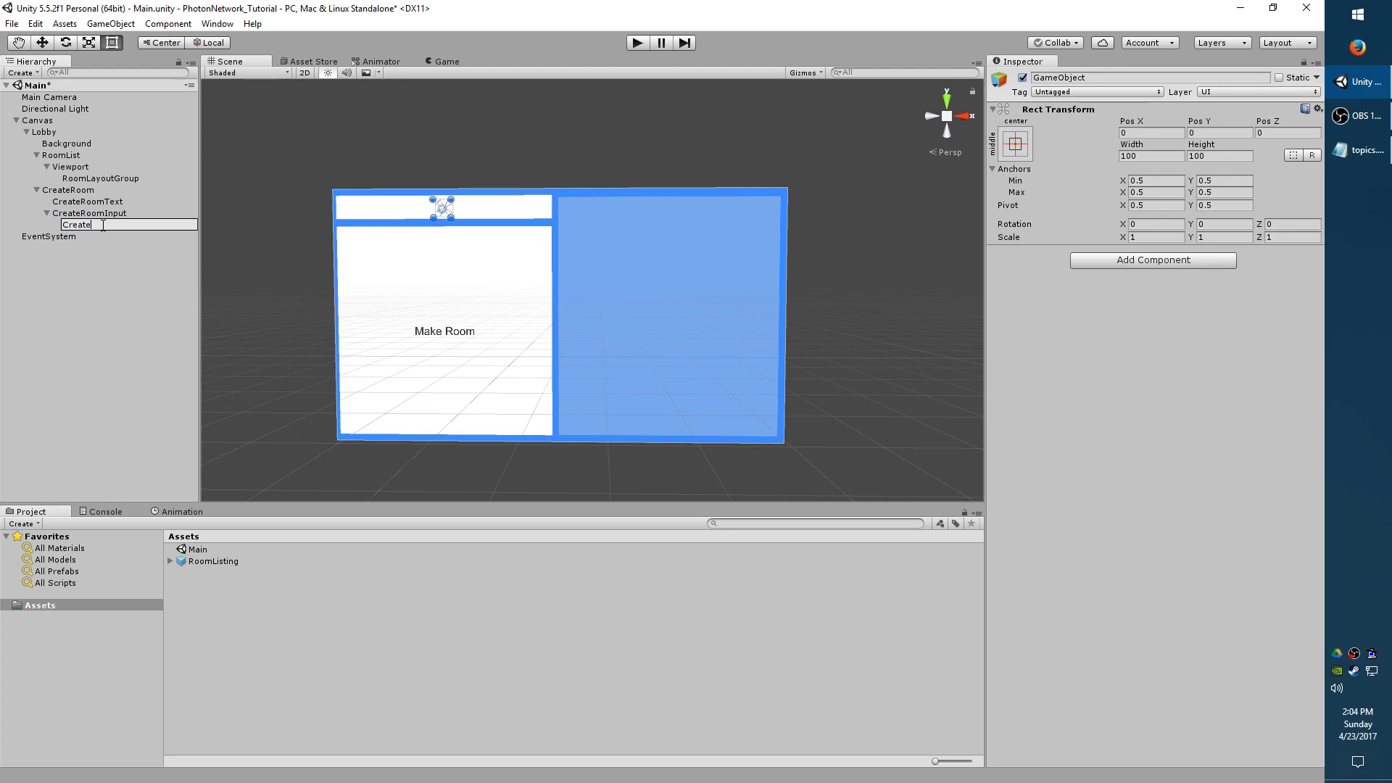
key("BackSpace")
key("BackSpace")
key("BackSpace")
key("BackSpace")
type("InputTe")
key("Return")
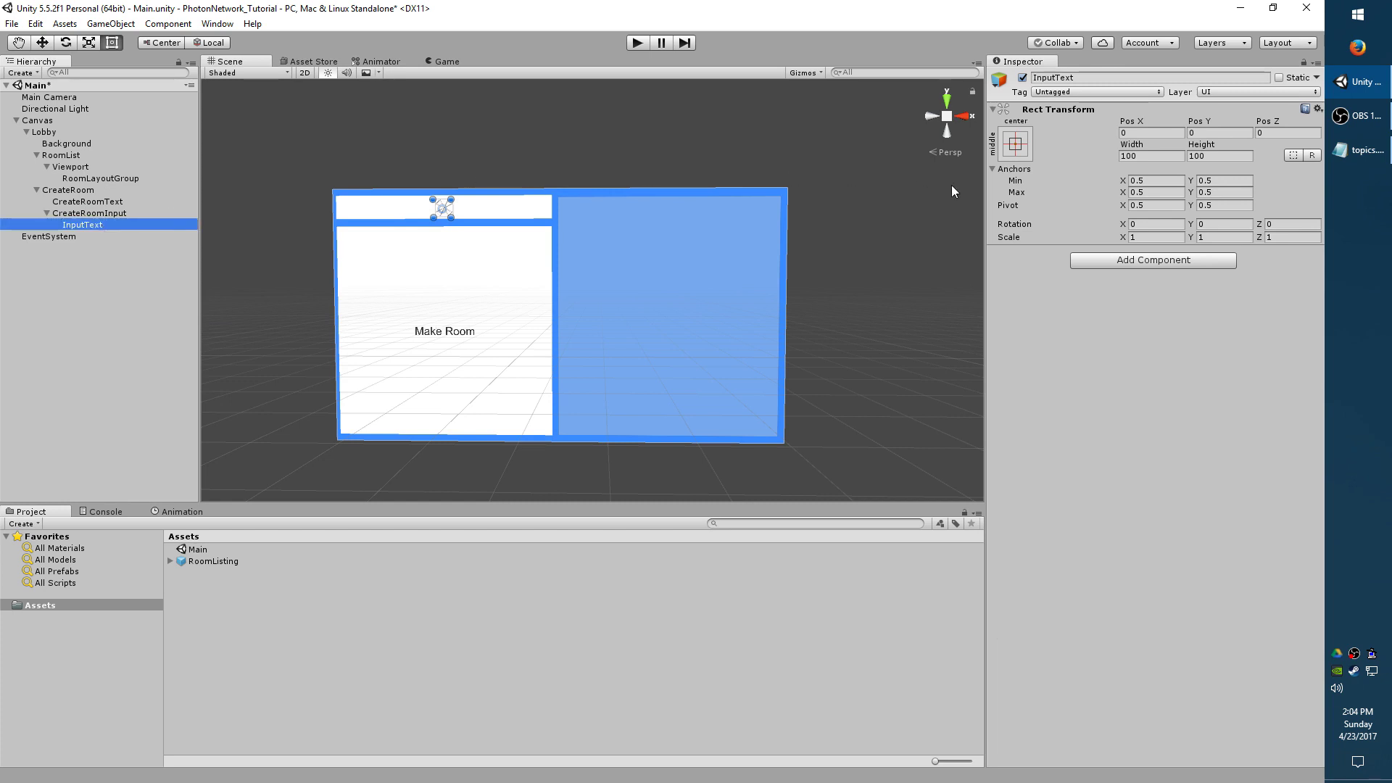
Add a Text component to InputText and stretch it to fill the input field.
left_click(1107, 261)
type("text")
key("Return")
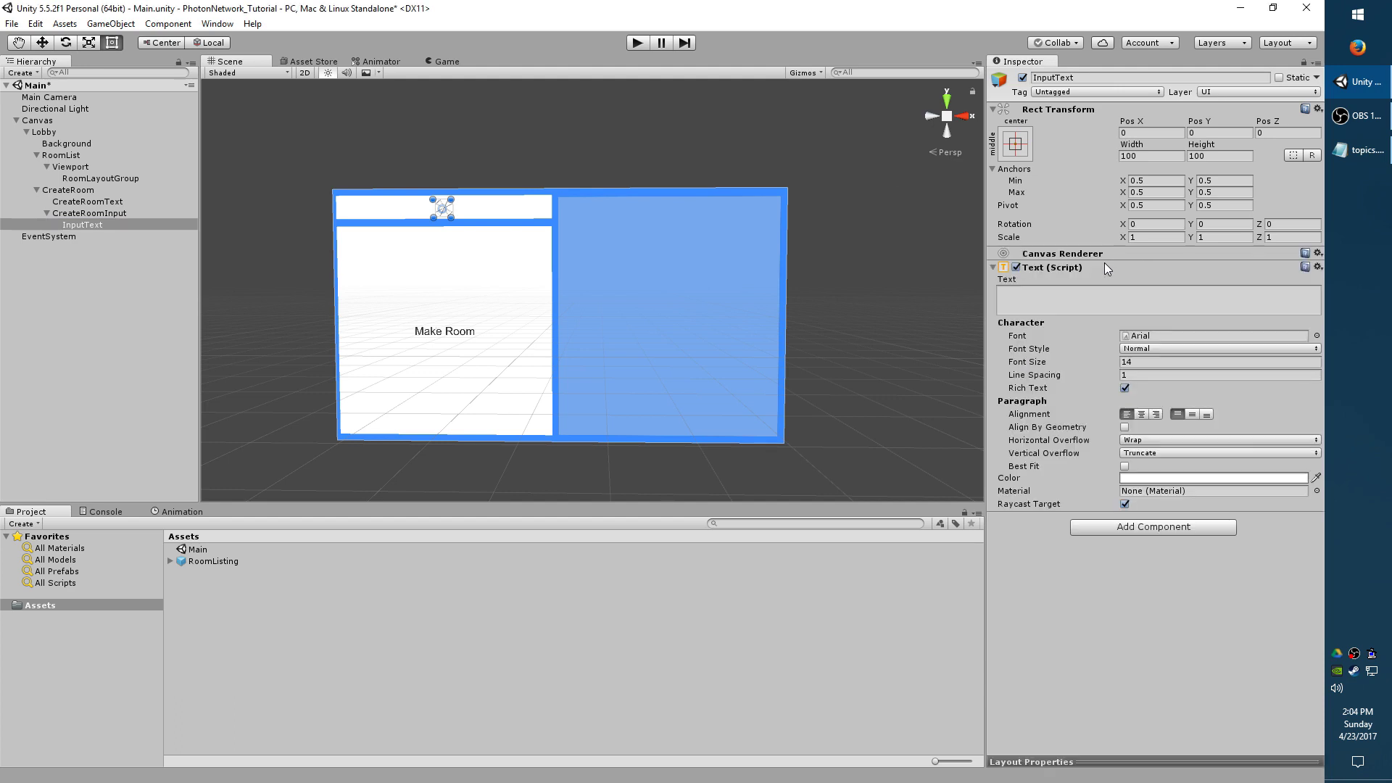
left_click(1017, 143)
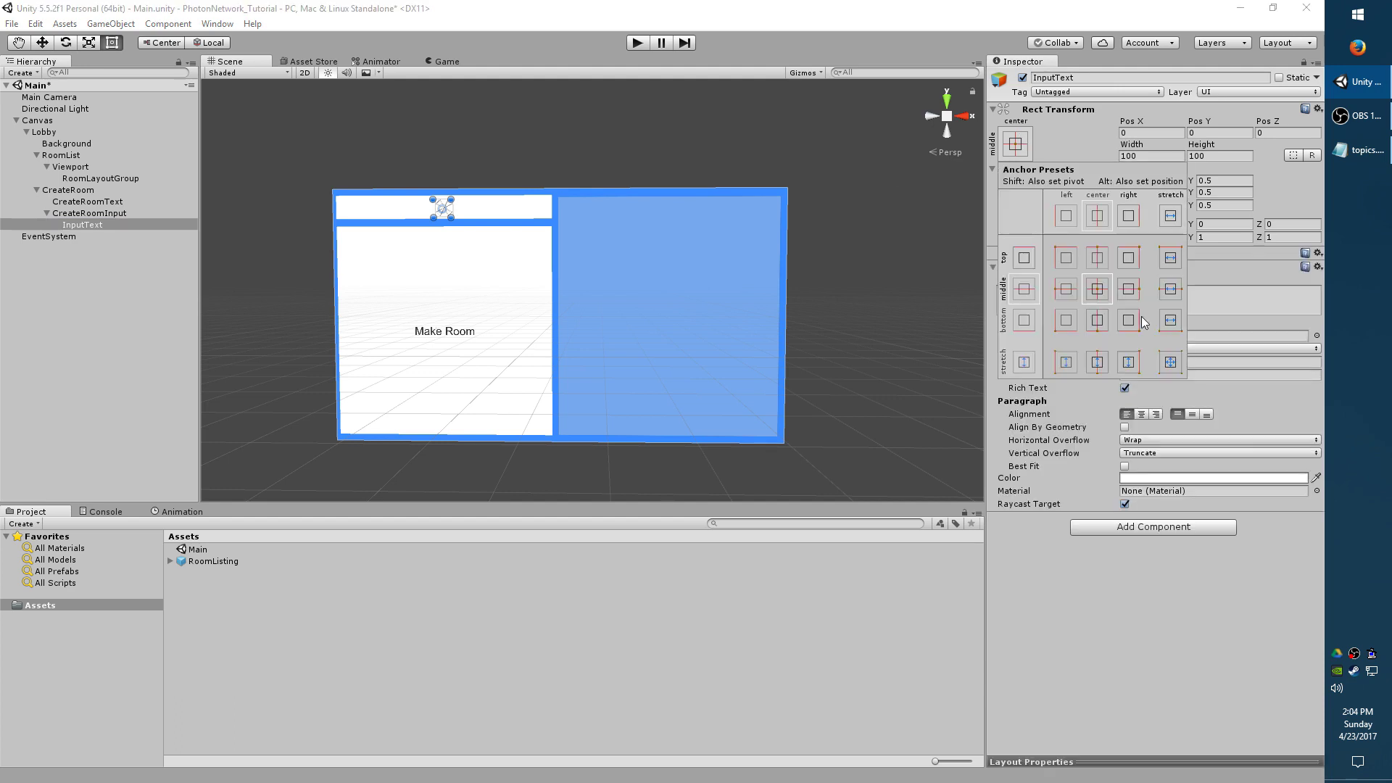
left_click(1171, 362, "alt")
Make the text read 'Default Text' in dark grey (313131), size 64, centred both ways.
left_click(1224, 310)
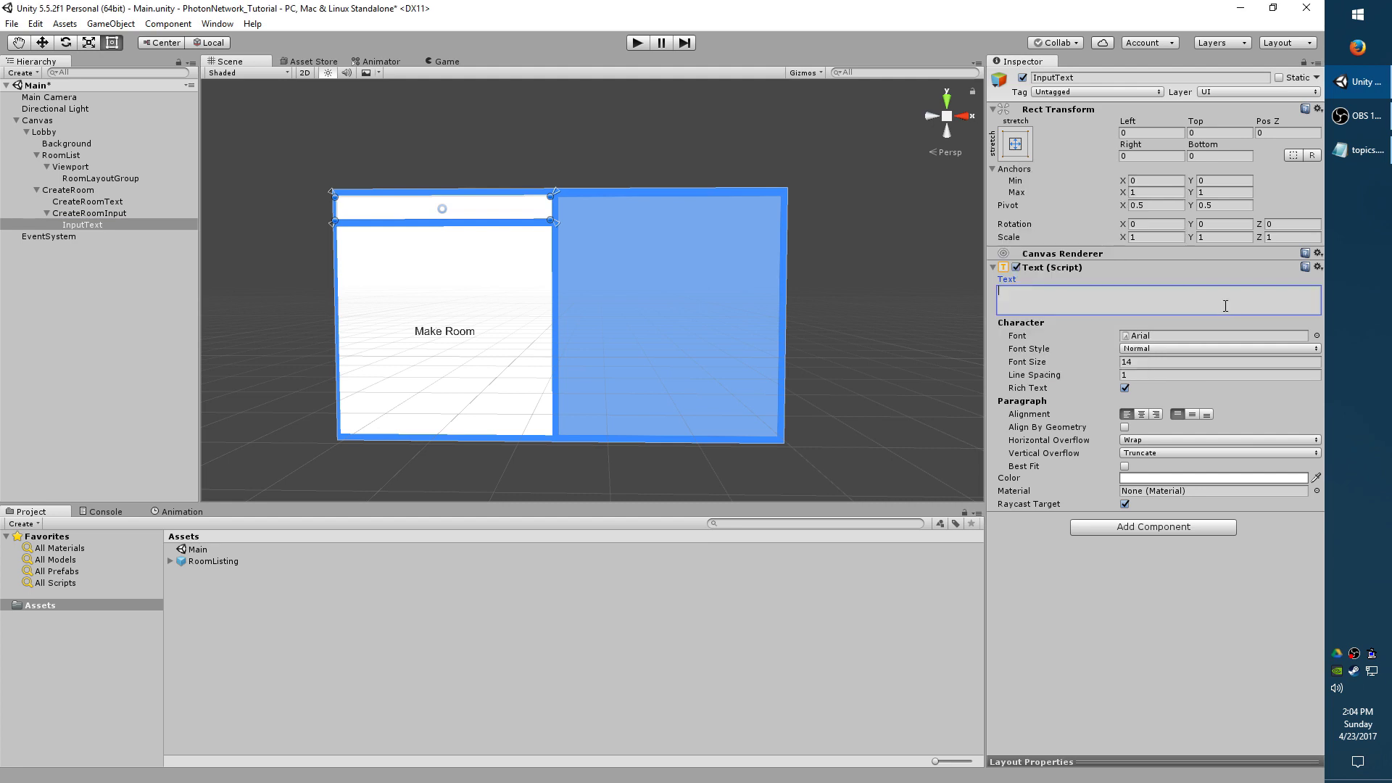
type("Default Text")
left_click(1161, 484)
left_click(968, 354)
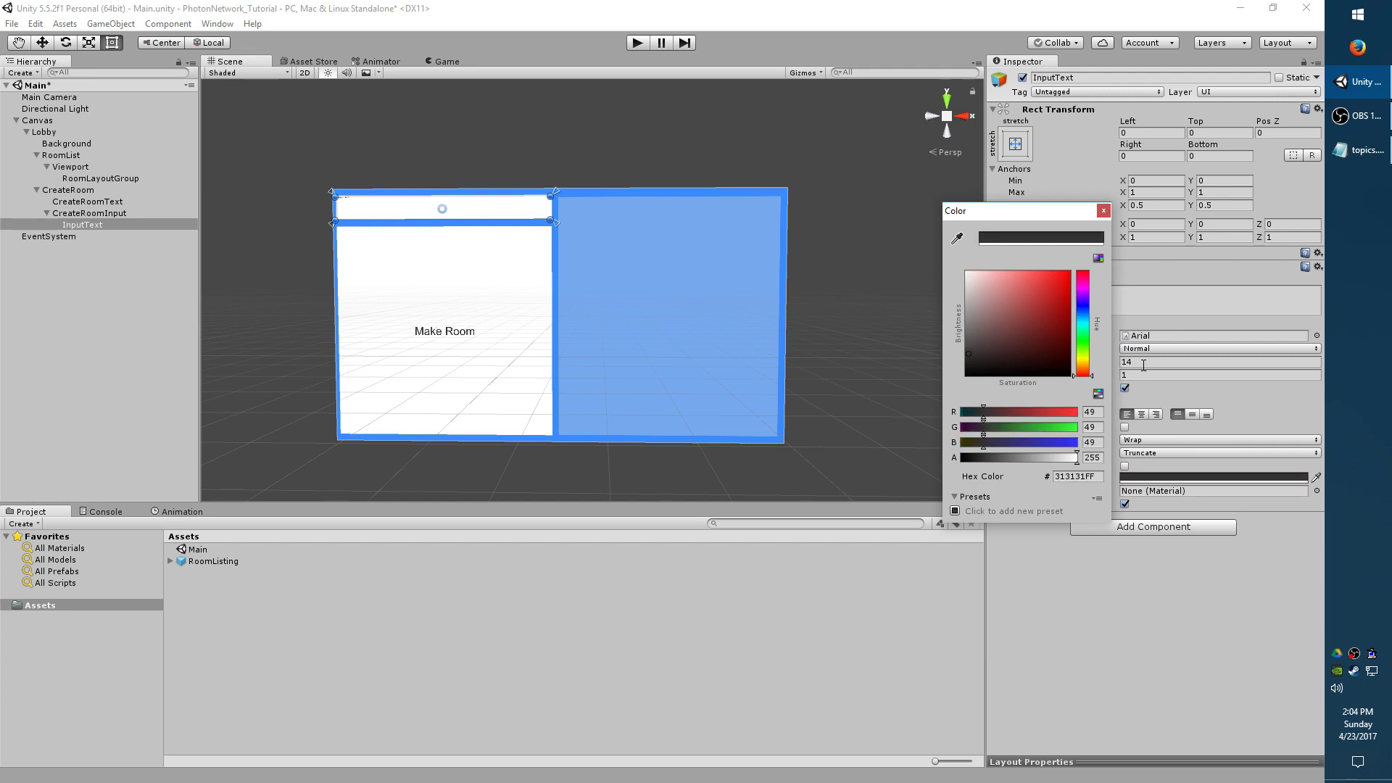
left_click(1143, 363)
type("64")
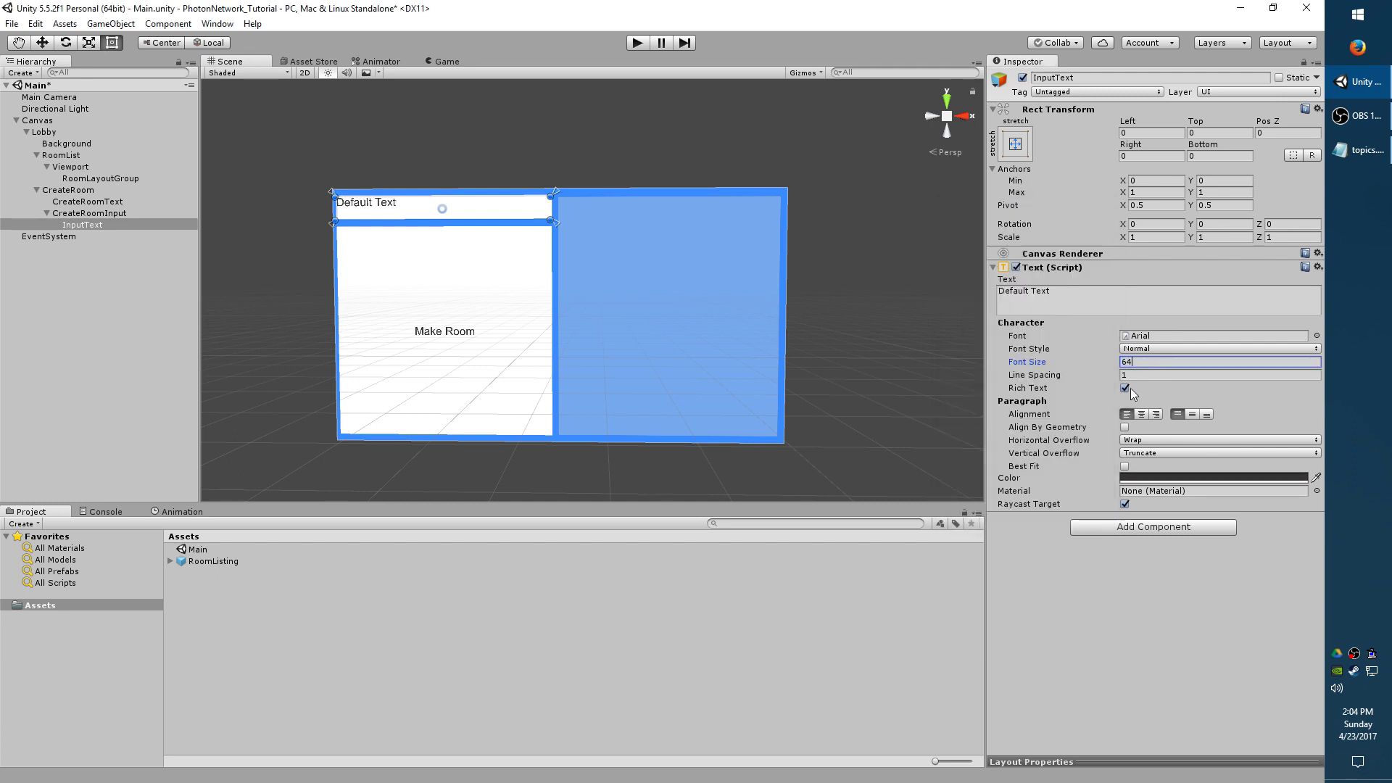
left_click(1141, 414)
left_click(1194, 413)
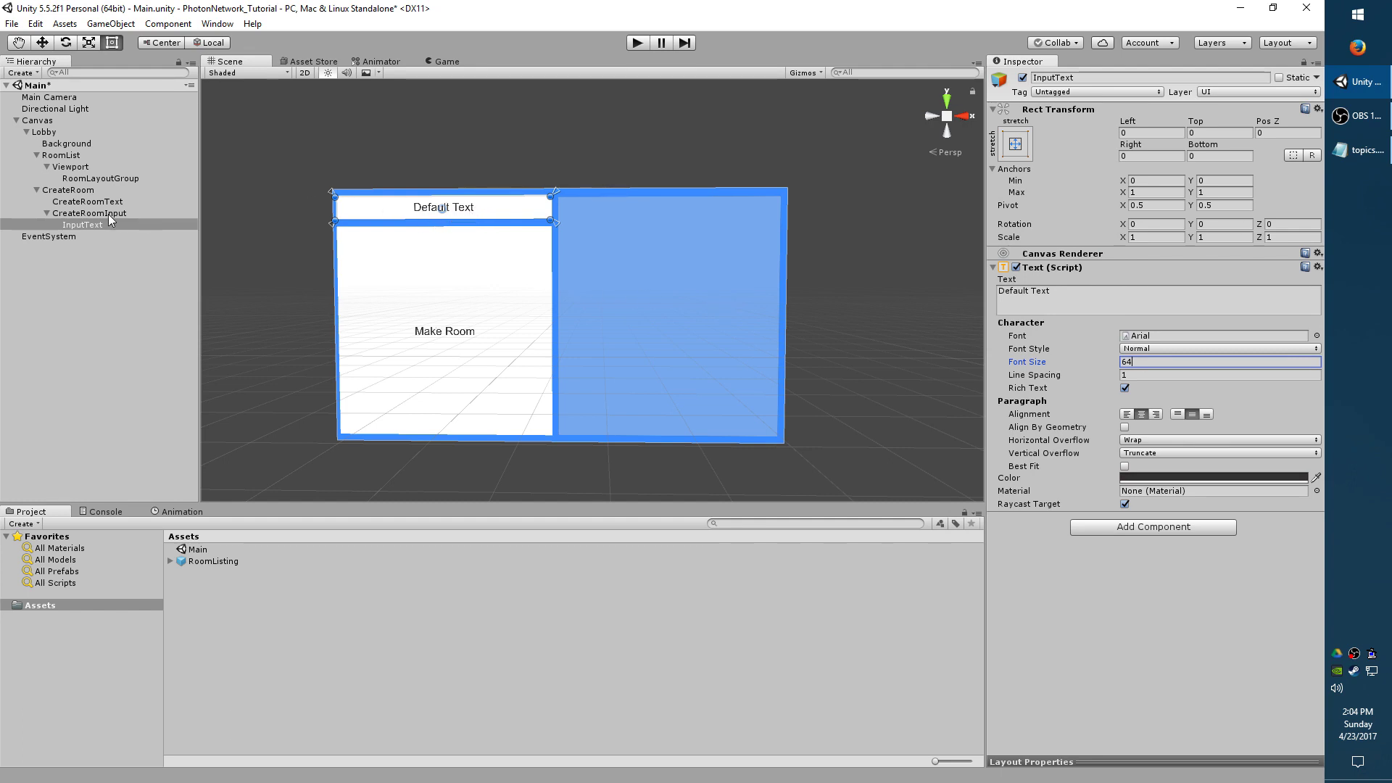
Assign InputText as CreateRoomInput's Input Field Text Component and disable InputText's Rich Text.
left_click(136, 214)
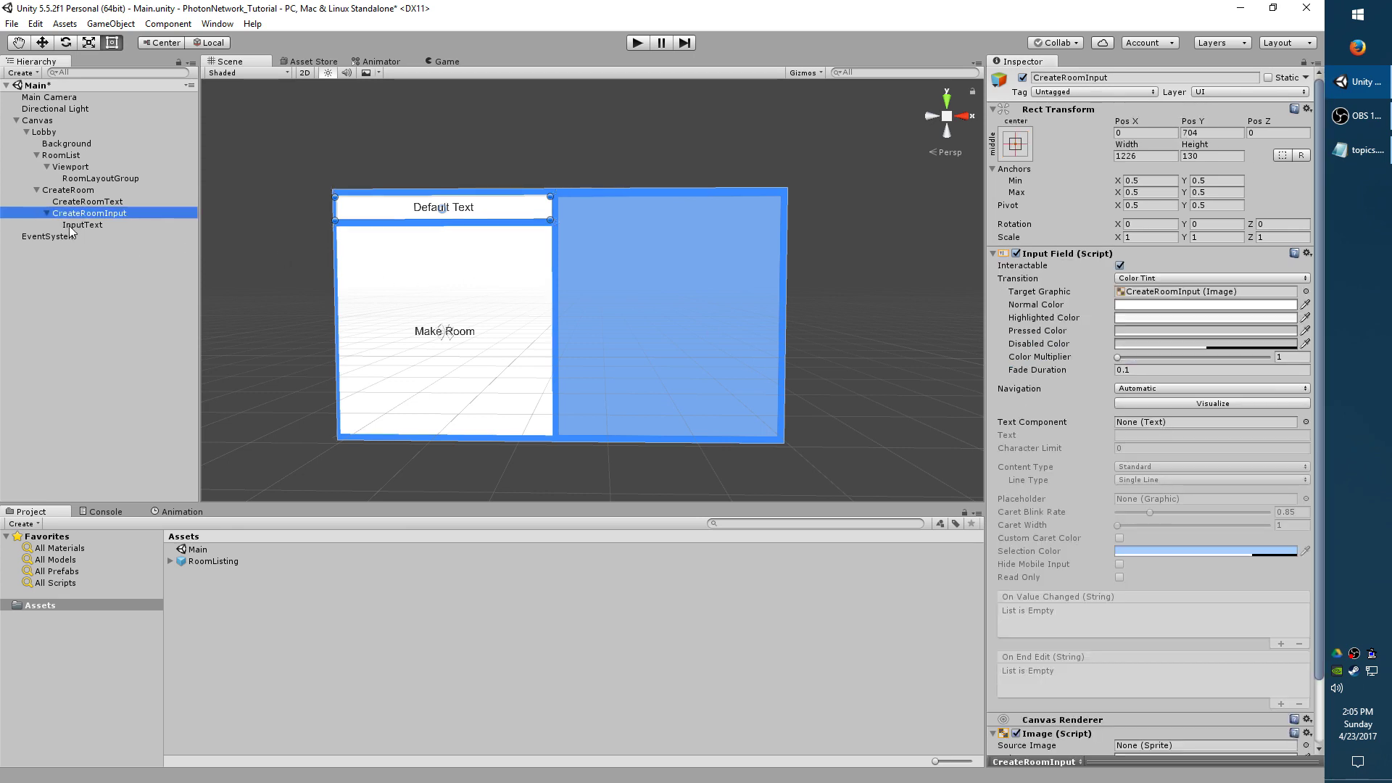
left_click_drag(76, 224, 1146, 421)
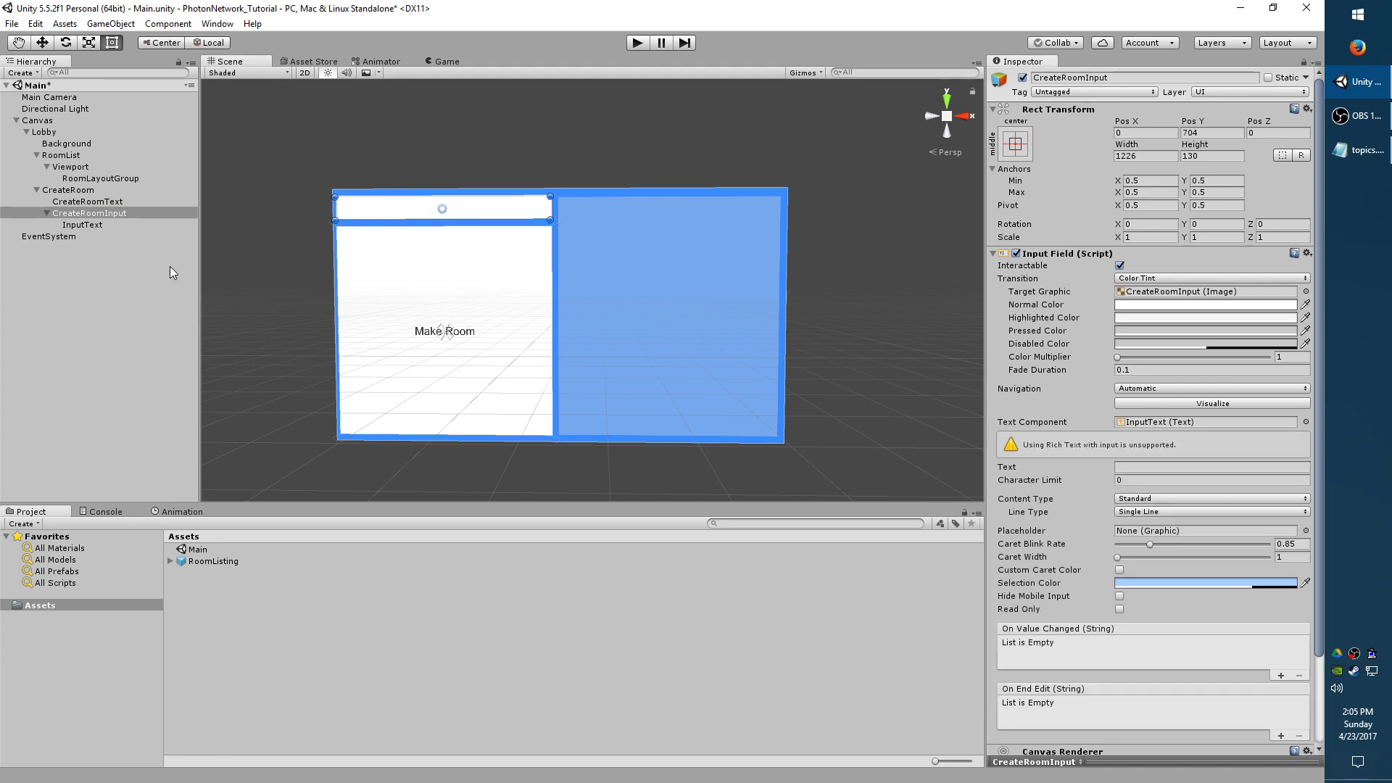
left_click(109, 225)
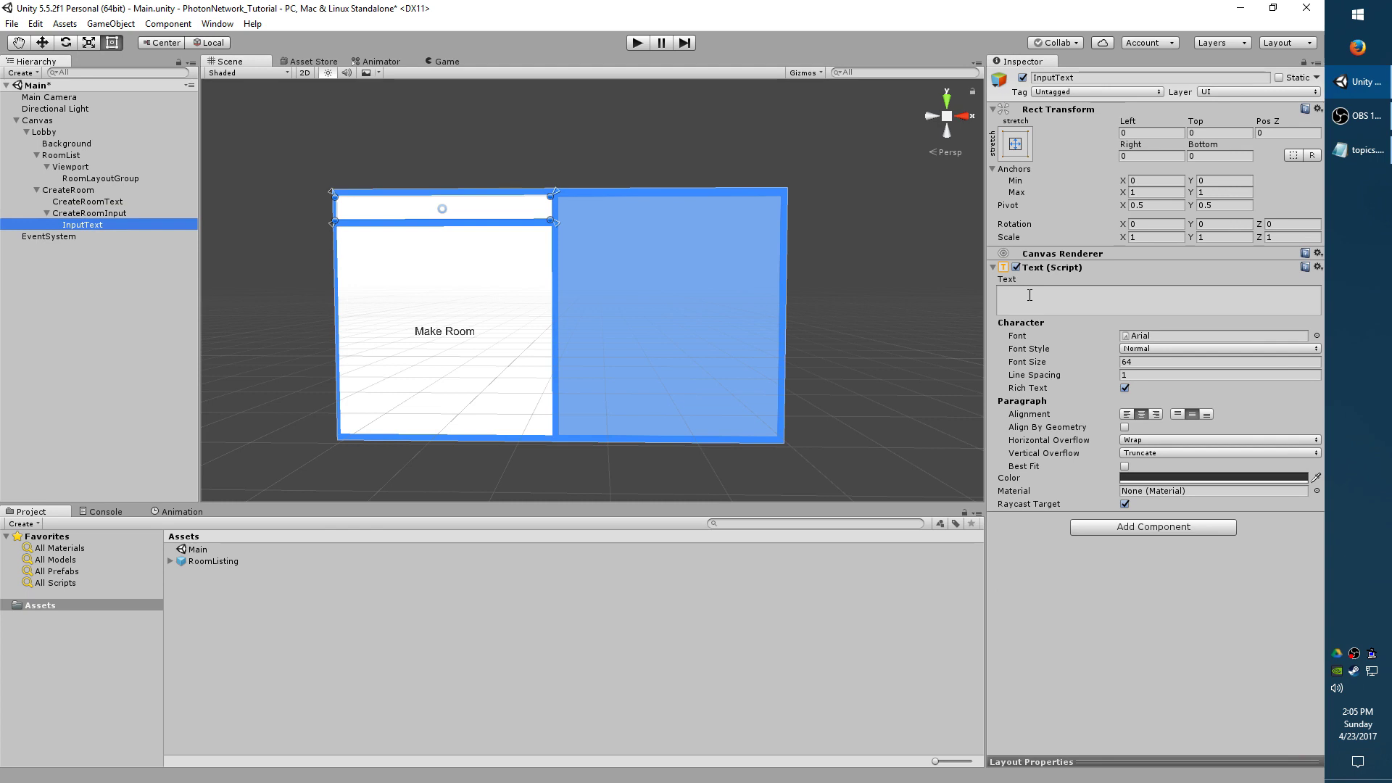
left_click(126, 216)
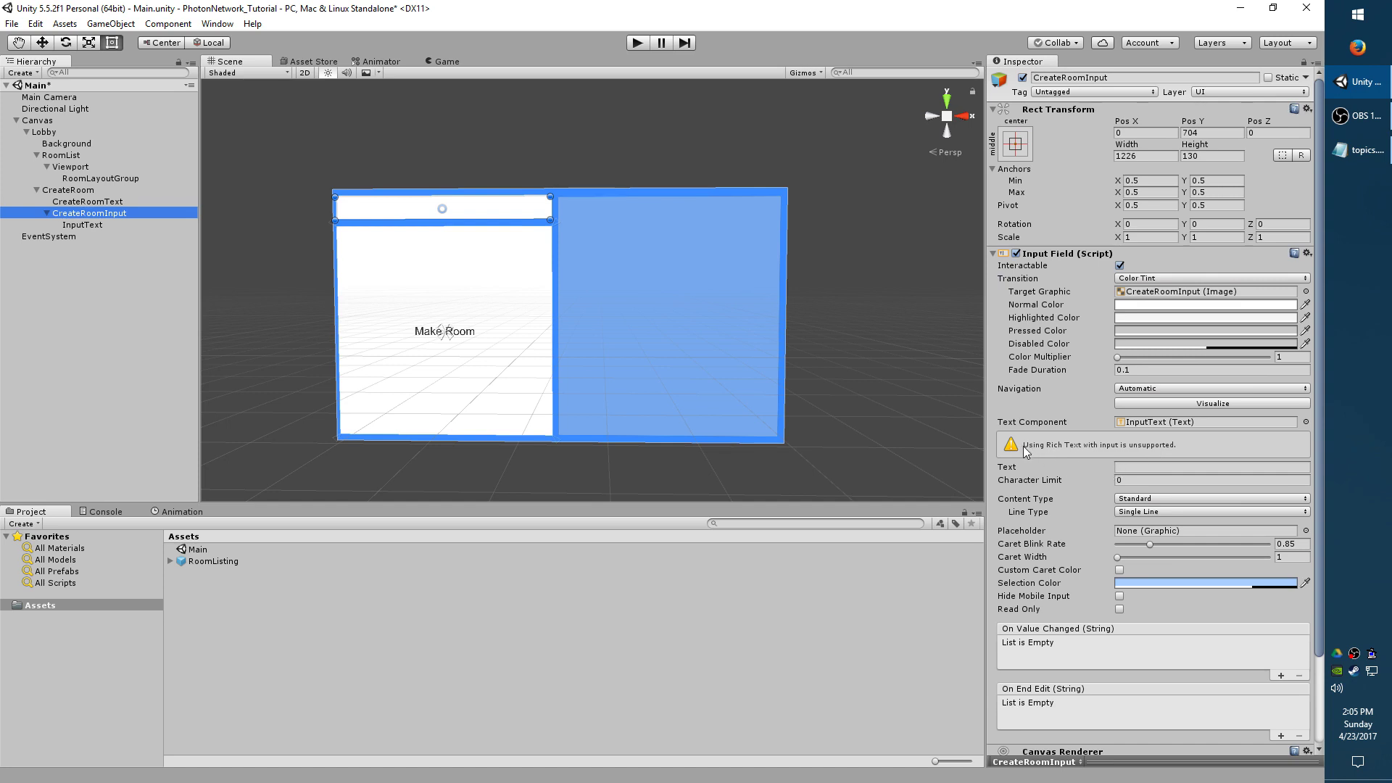
left_click(99, 225)
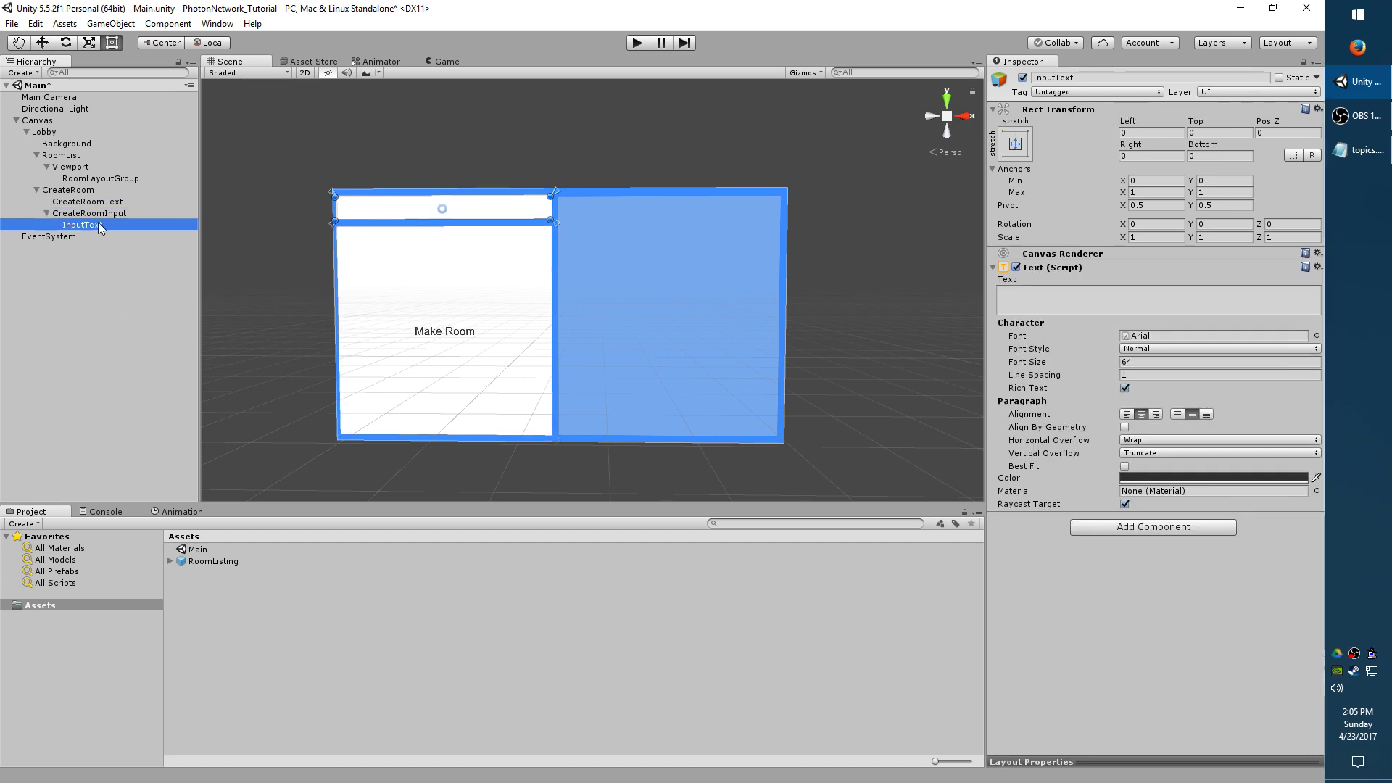
left_click(1125, 389)
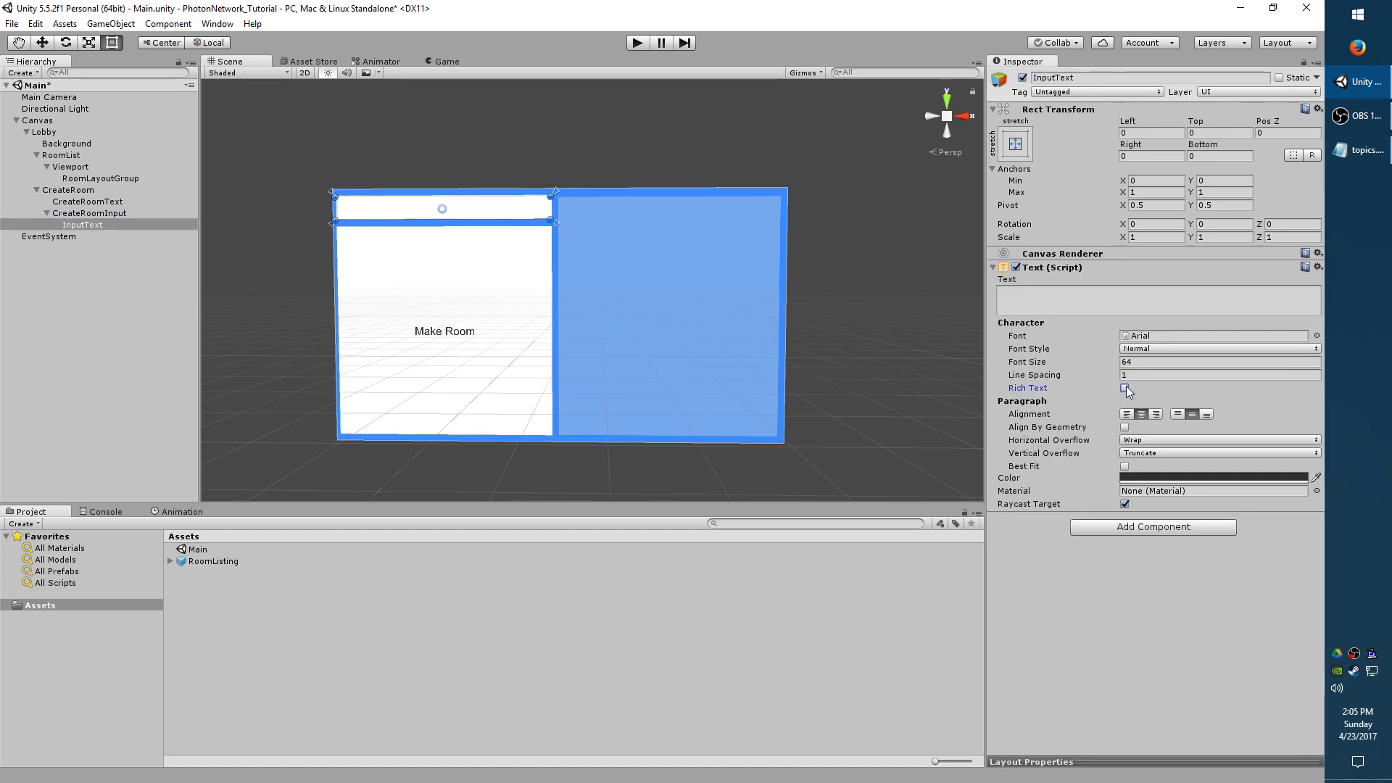
Save the scene and enter Play mode.
left_click(830, 608)
key("ctrl+s")
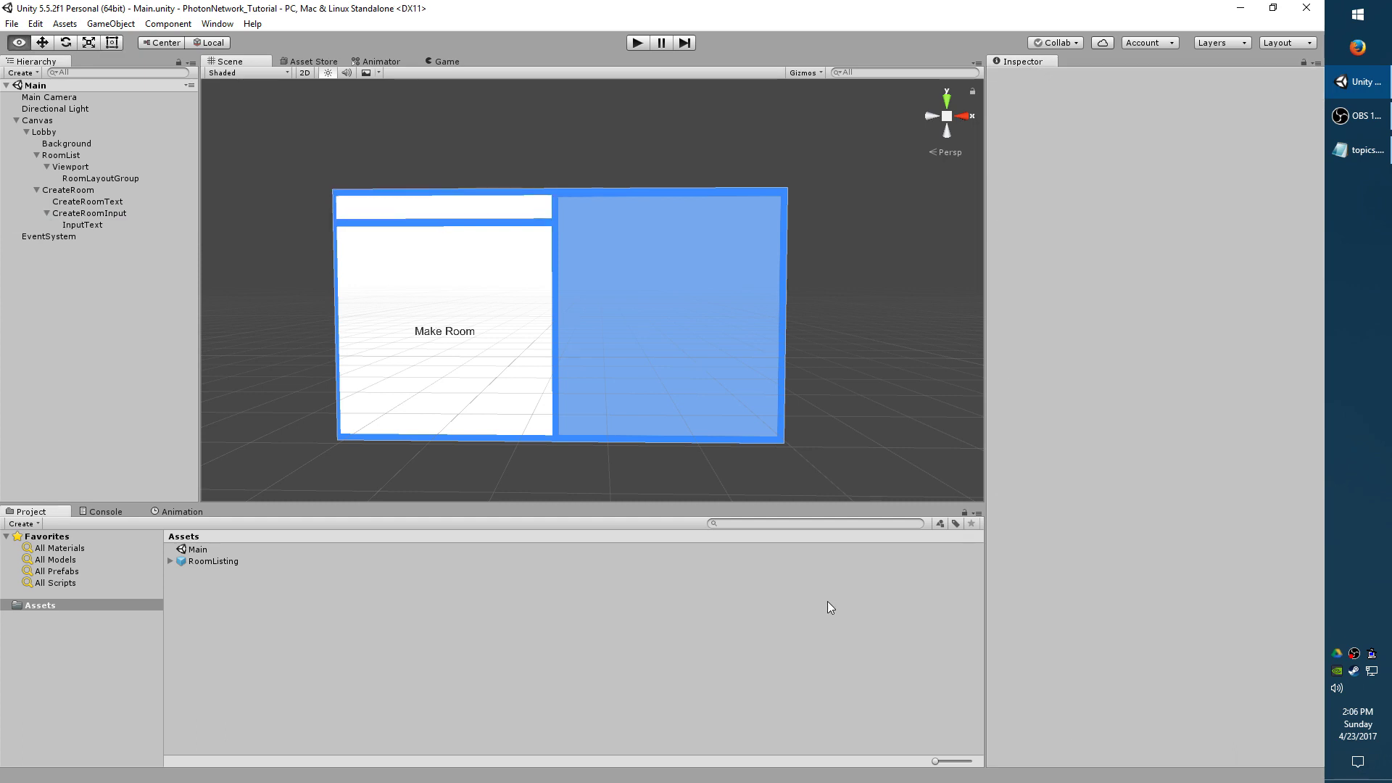
key("alt")
left_click(637, 42)
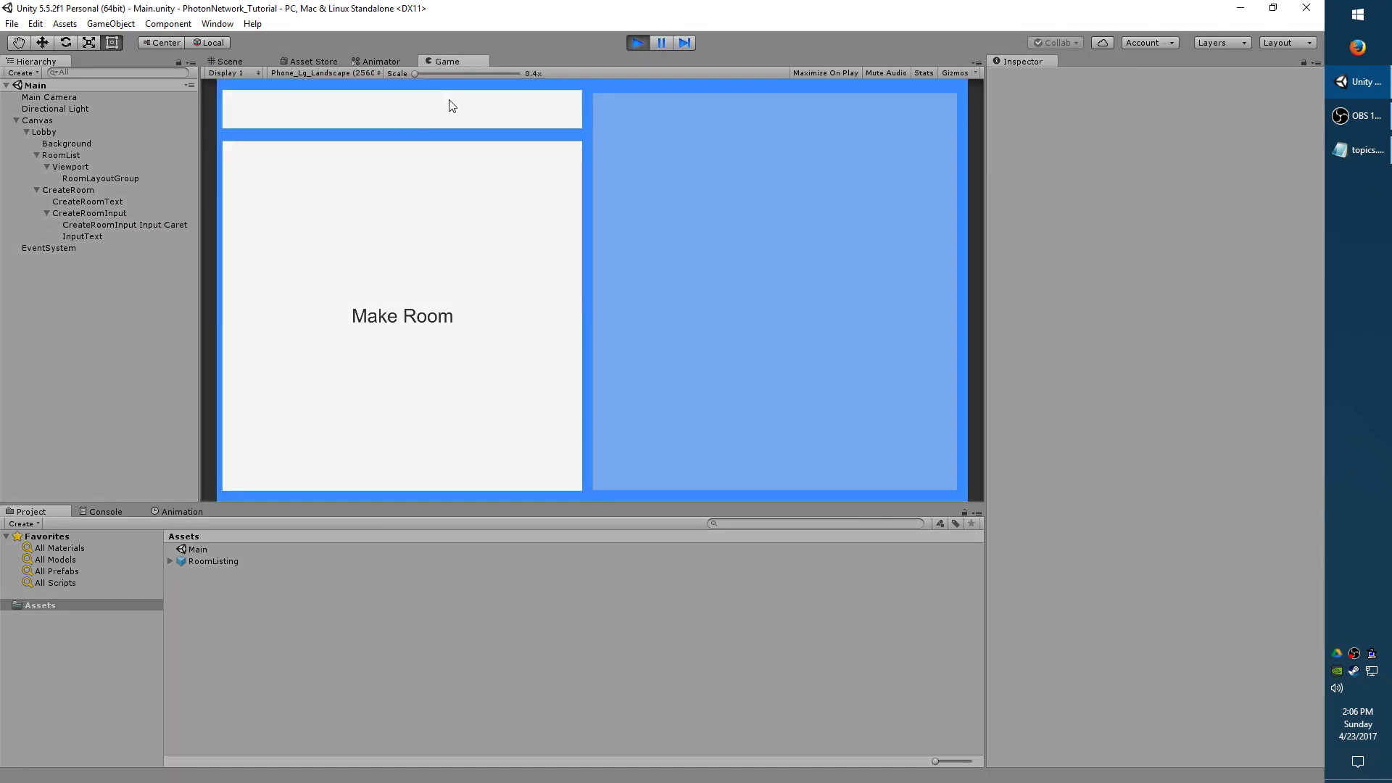
Type 'This is a test.' into the room-name field and press Make Room.
left_click(412, 116)
type("This is a test.")
left_click(412, 378)
left_click(408, 347)
left_click(418, 279)
left_click(397, 233)
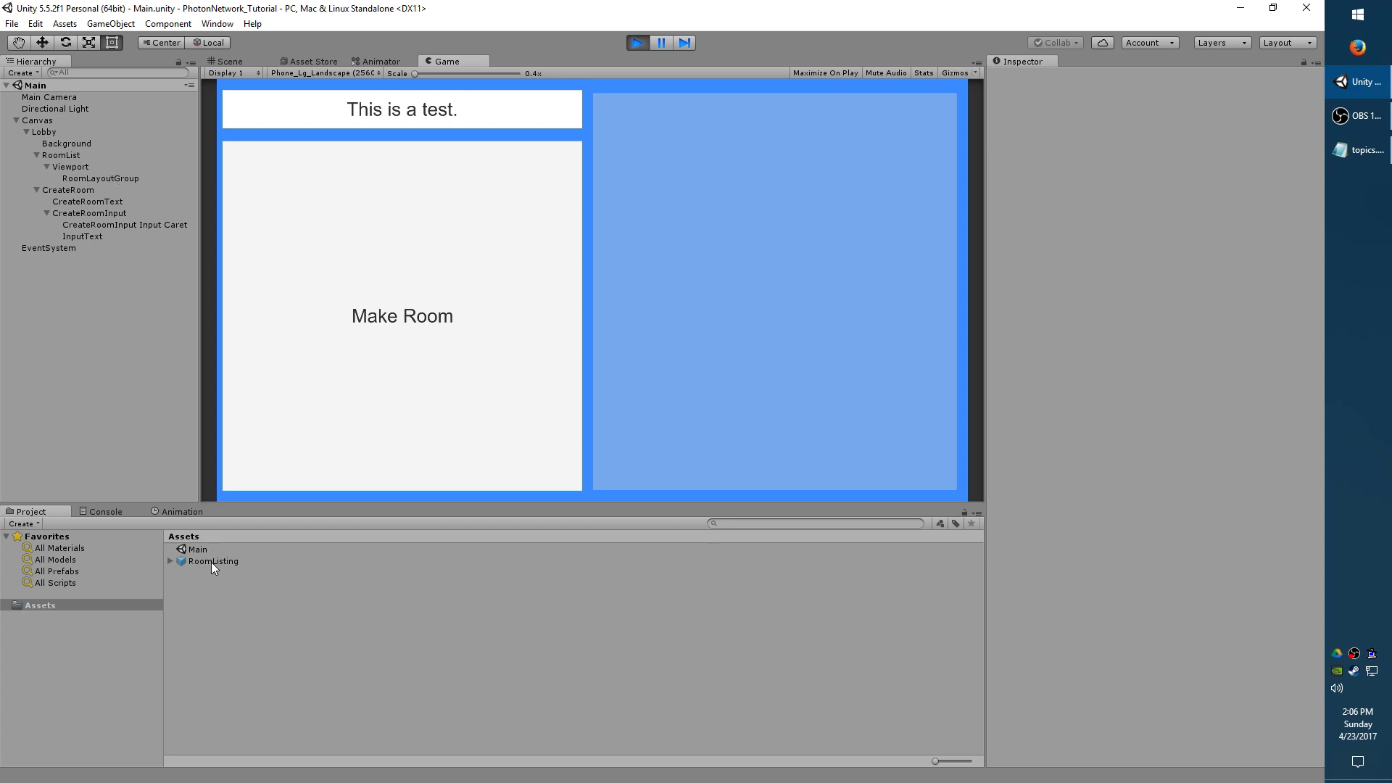
Place a RoomListing in RoomLayoutGroup, duplicate it to RoomListing (5), and drag-test the list scrolling.
left_click_drag(211, 563, 107, 180)
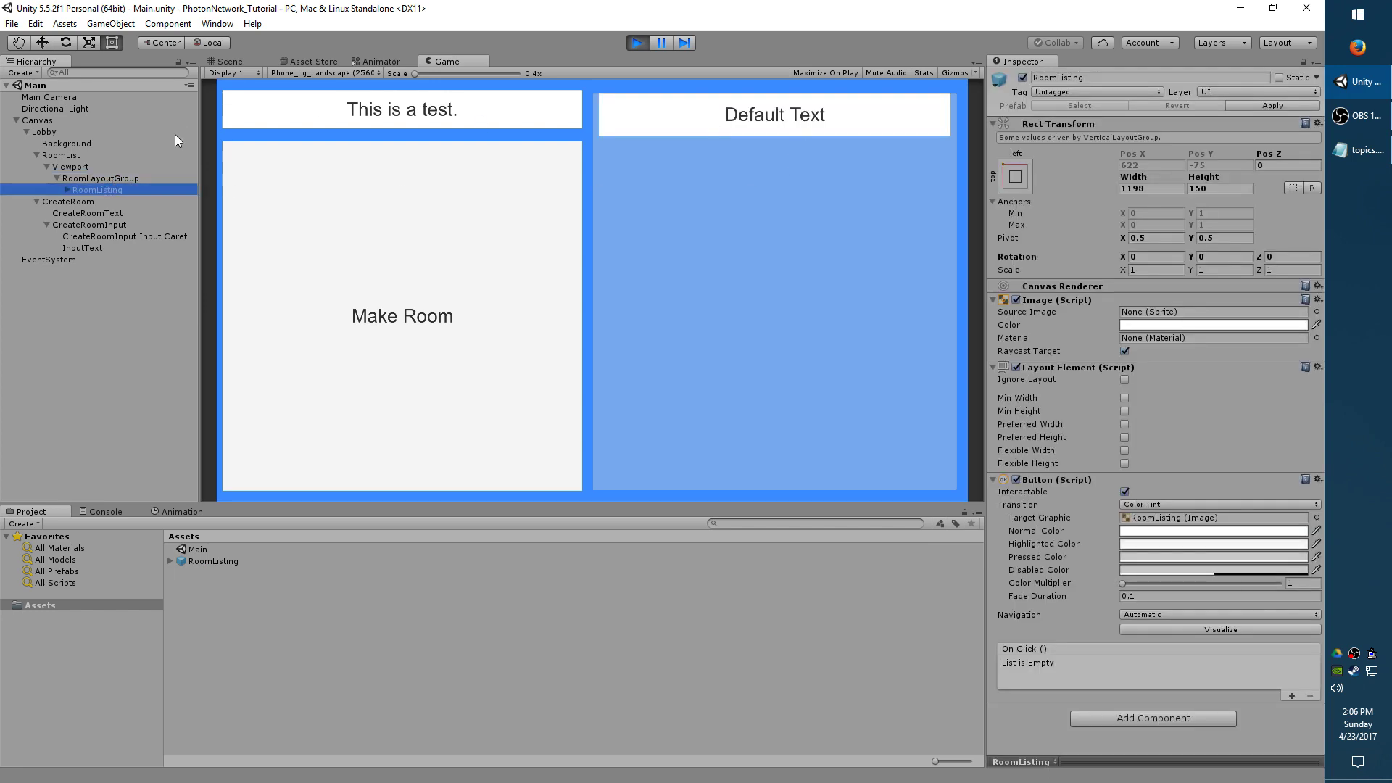
left_click(130, 182)
key("ctrl+d")
key("ctrl+d")
key("ctrl+d")
key("ctrl+d")
key("ctrl+d")
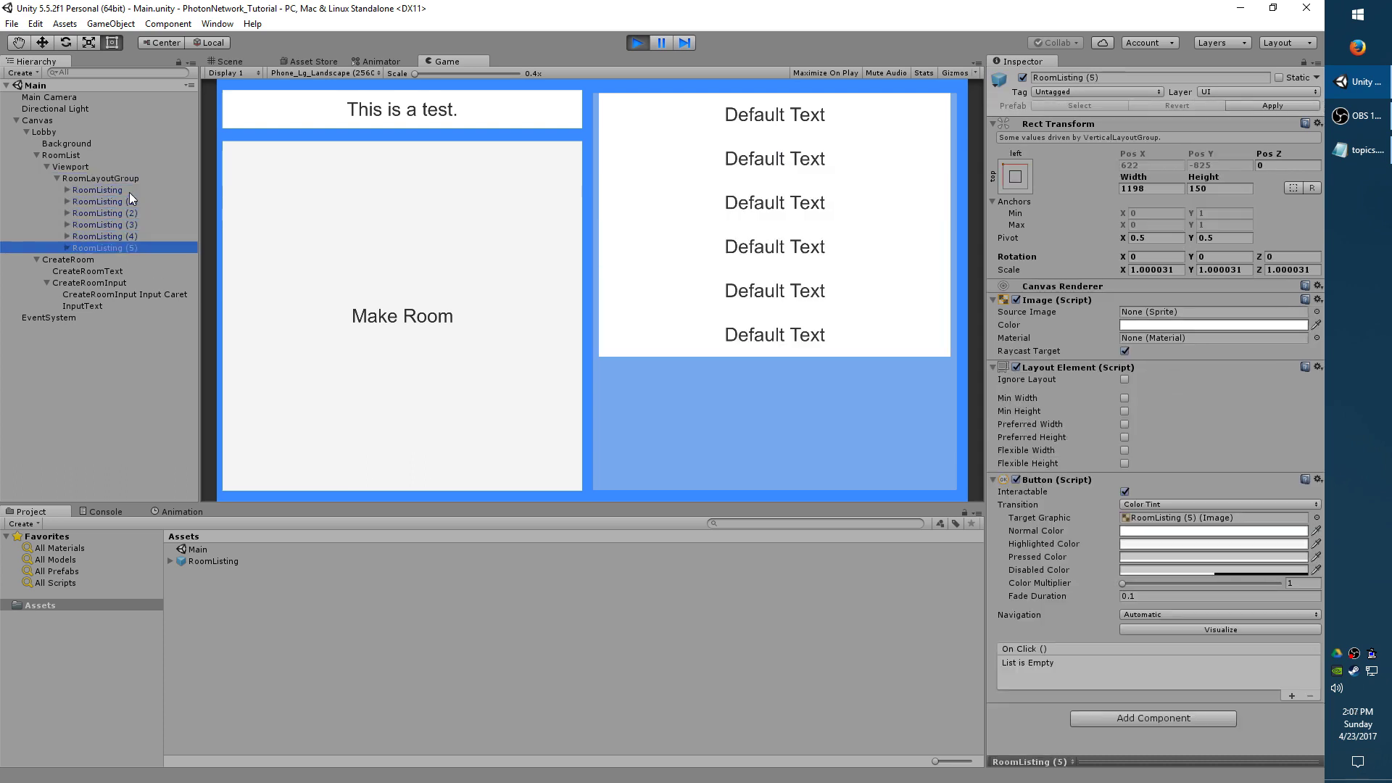
left_click_drag(696, 162, 648, 485)
left_click_drag(662, 271, 649, 527)
Duplicate from RoomListing (5) up to RoomListing (13) and scroll the running list to its end.
left_click(127, 246)
key("ctrl+d")
key("ctrl+d")
key("ctrl+d")
key("ctrl+d")
key("ctrl+d")
key("ctrl+d")
key("ctrl+d")
key("ctrl+d")
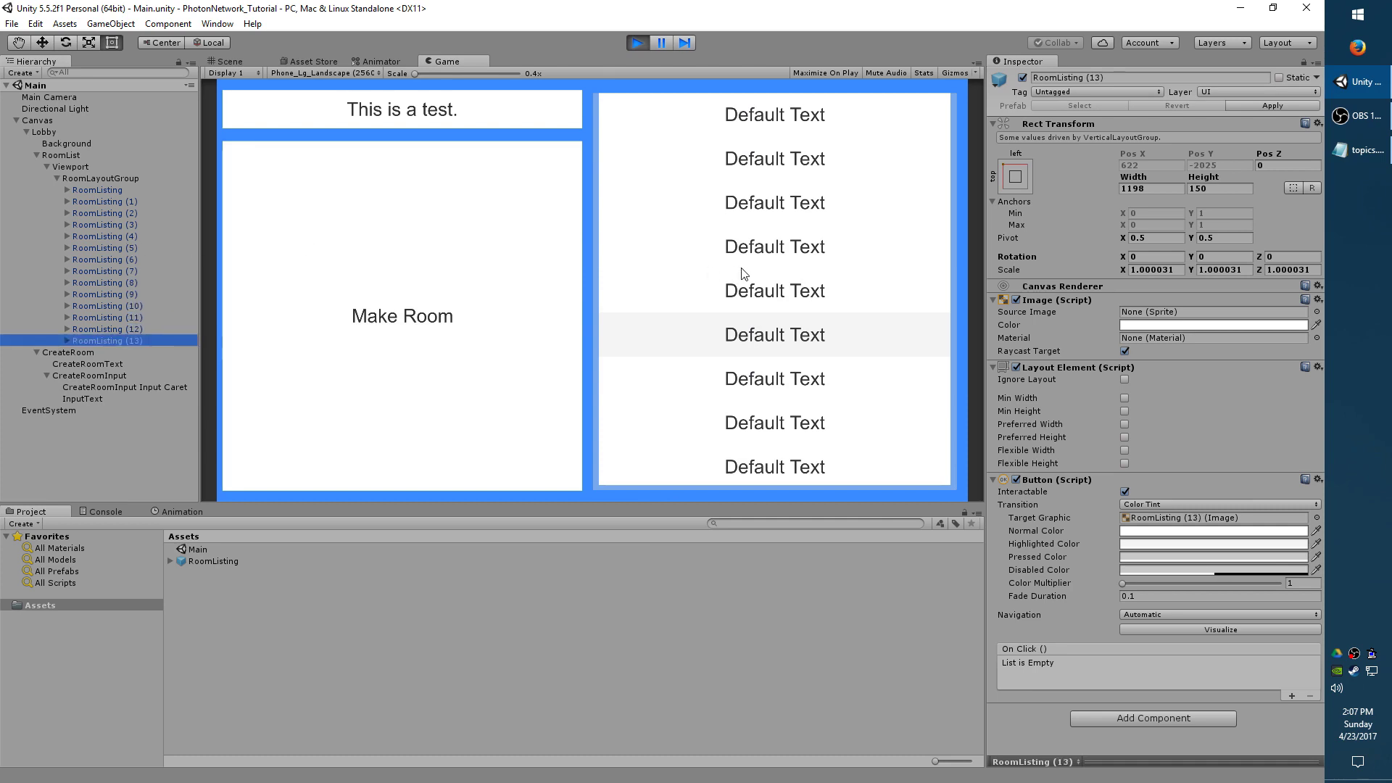
left_click_drag(745, 391, 739, 217)
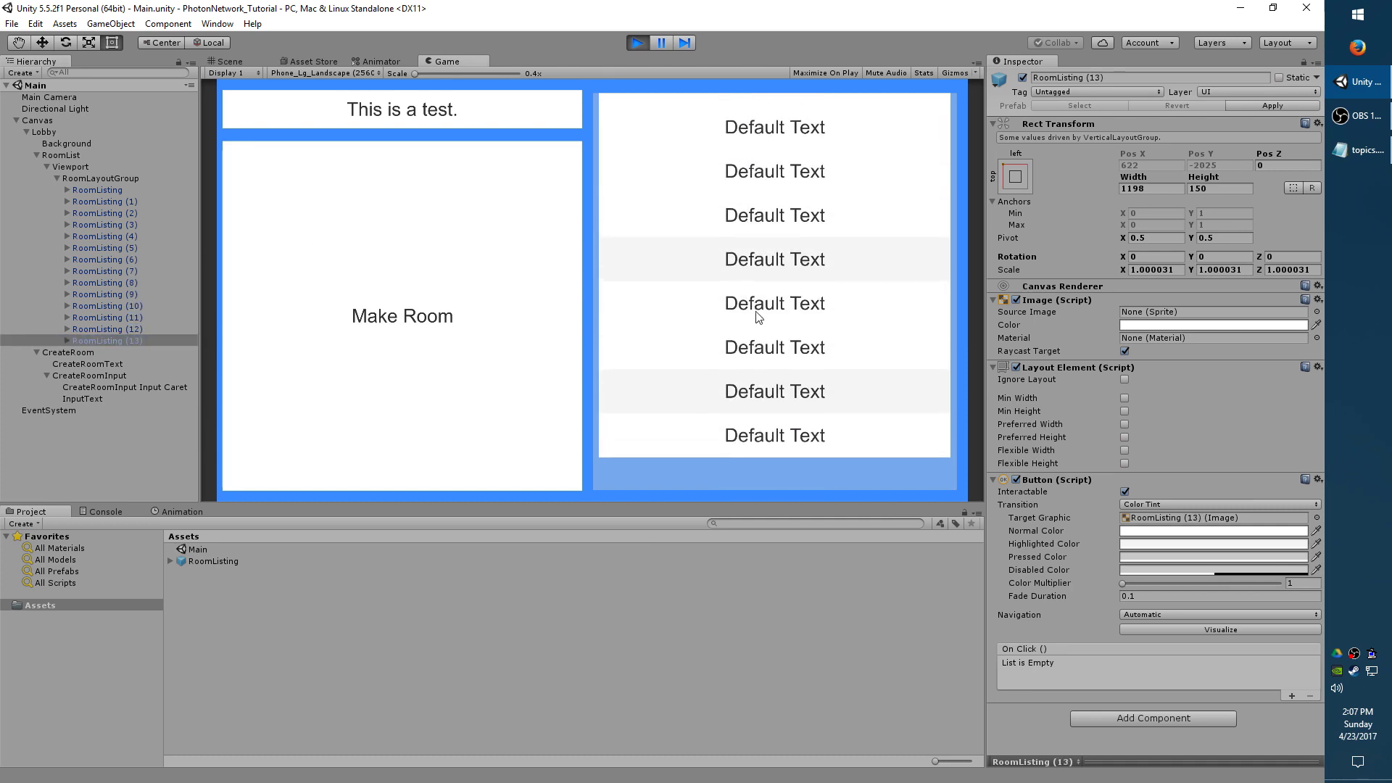